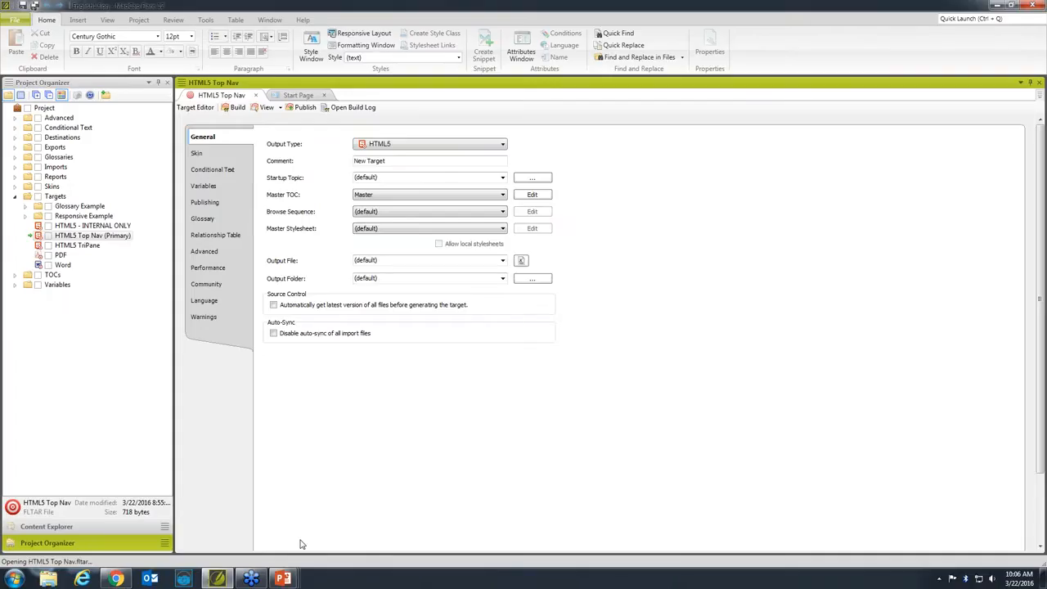
Open the language settings of the HTML5 Top Nav target.
left_click(83, 237)
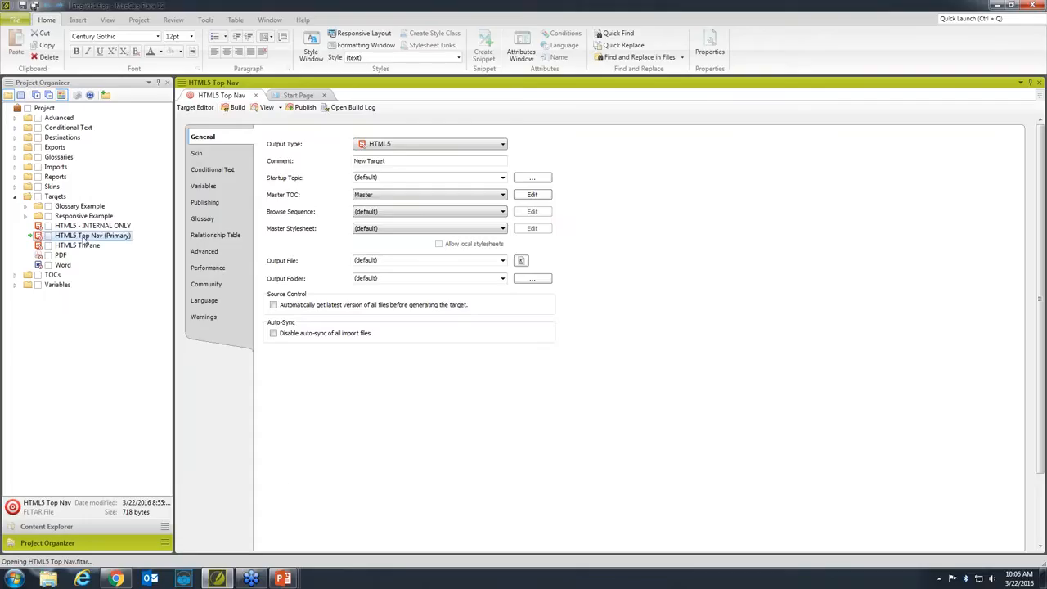
left_click(217, 305)
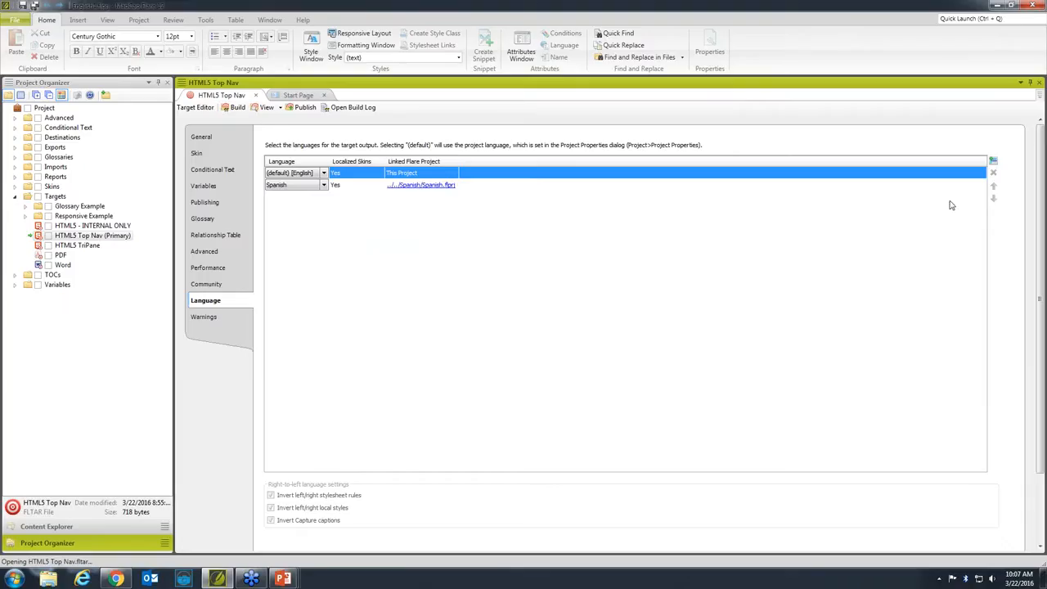
Insert an Arabic row in the target's language table and browse for its linked Flare project, cancelling without choosing one.
left_click(993, 163)
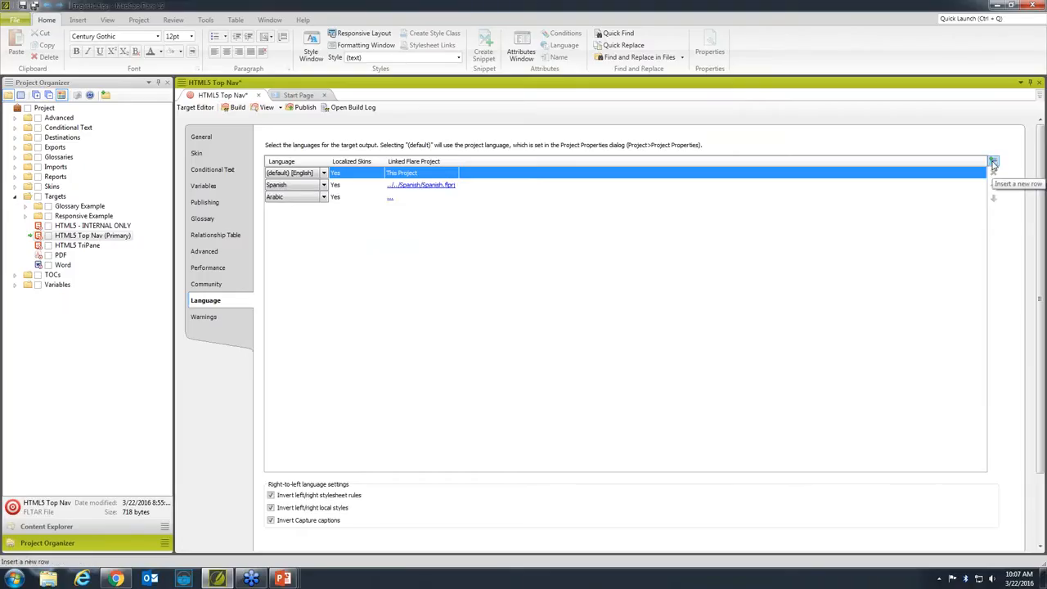
left_click(389, 202)
left_click(389, 202)
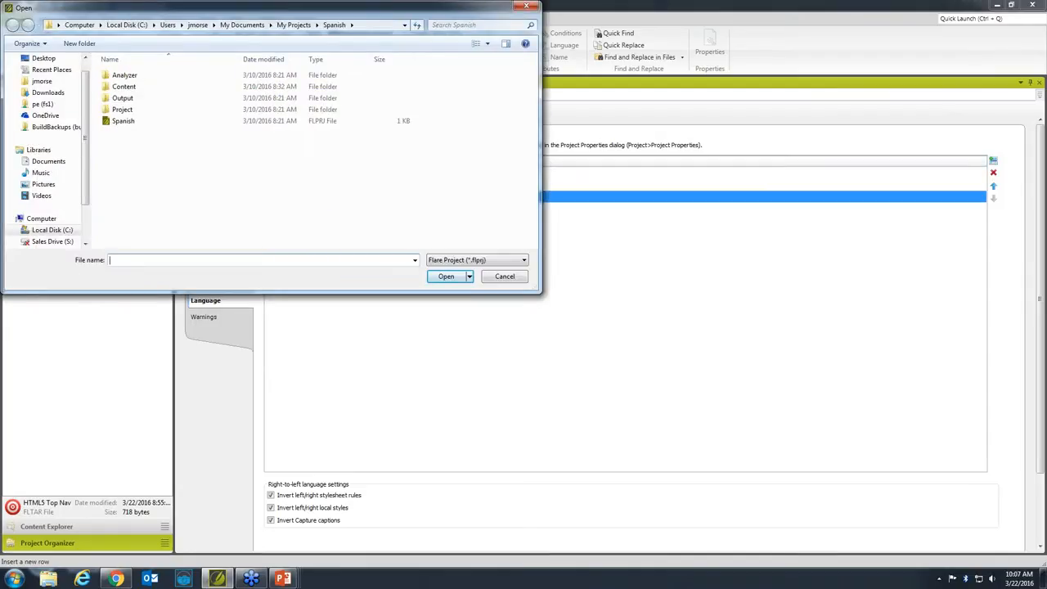
left_click(502, 275)
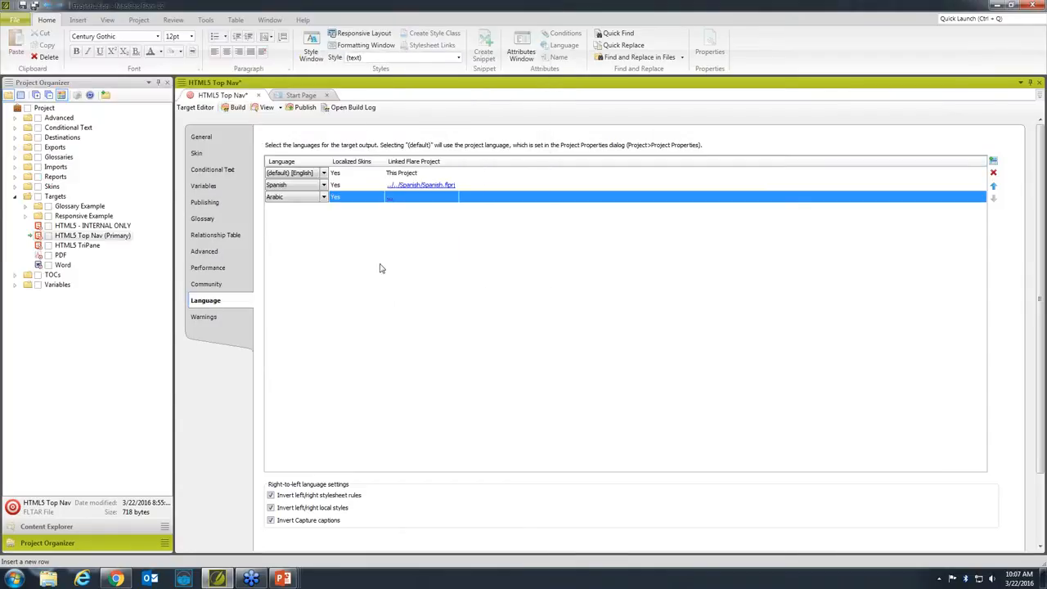
Try to build the target with the unlinked Arabic row, and delete that row from the language table.
left_click(242, 113)
left_click(533, 346)
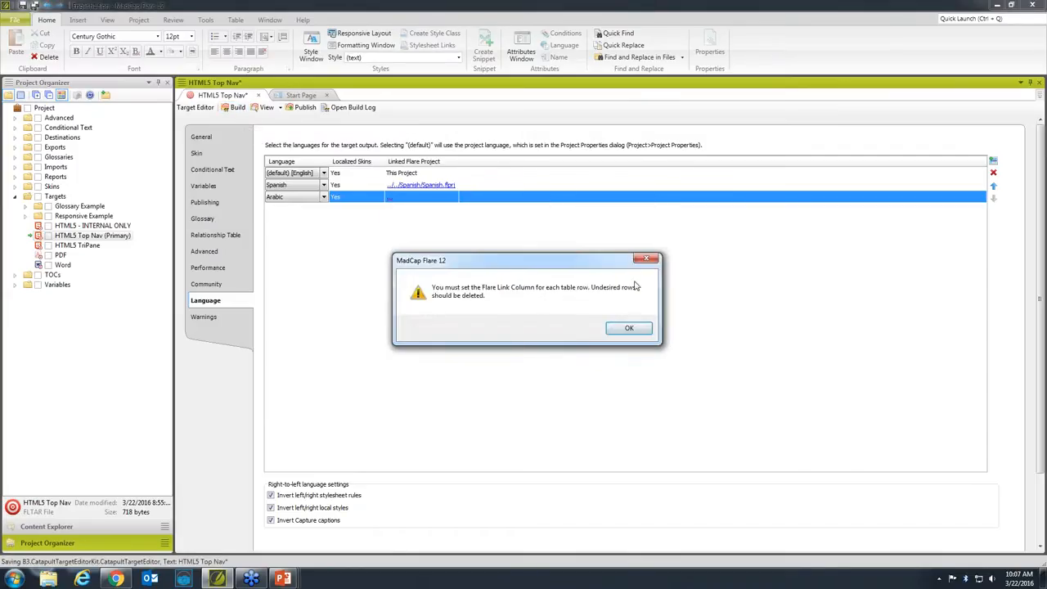
left_click(629, 328)
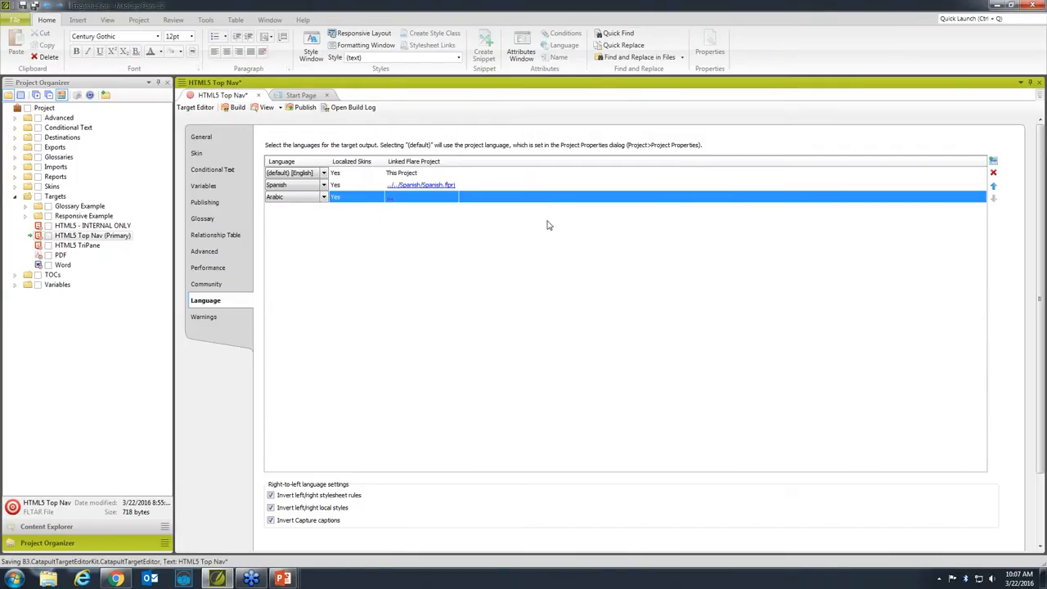
left_click(993, 173)
Build the HTML5 Top Nav target, saving its changes, and open the finished output in the browser.
left_click(235, 112)
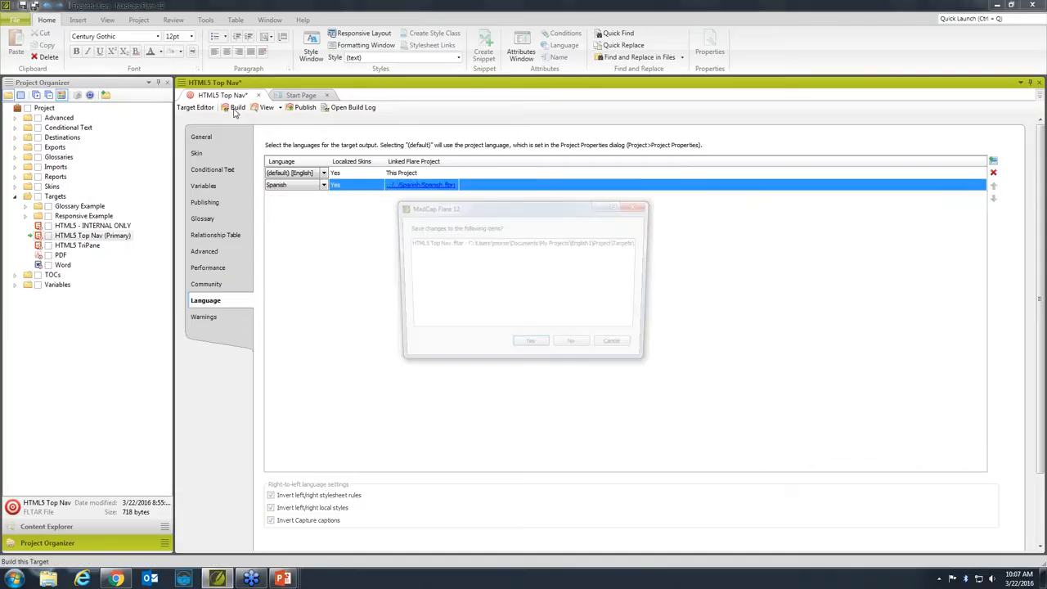
left_click(532, 343)
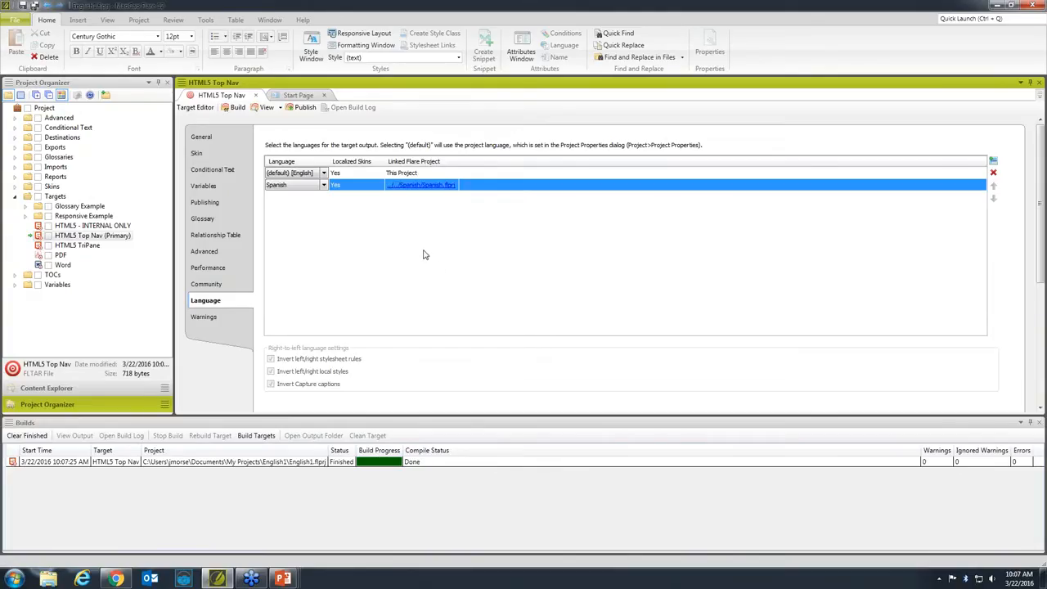
left_click(296, 467)
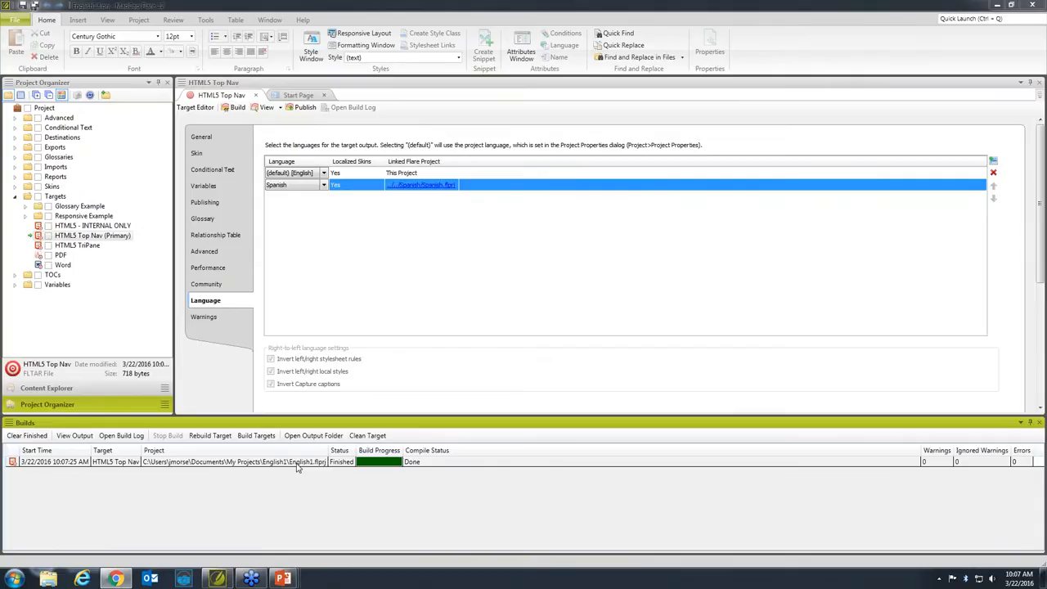
left_click_drag(1046, 19, 426, 35)
left_click(615, 30)
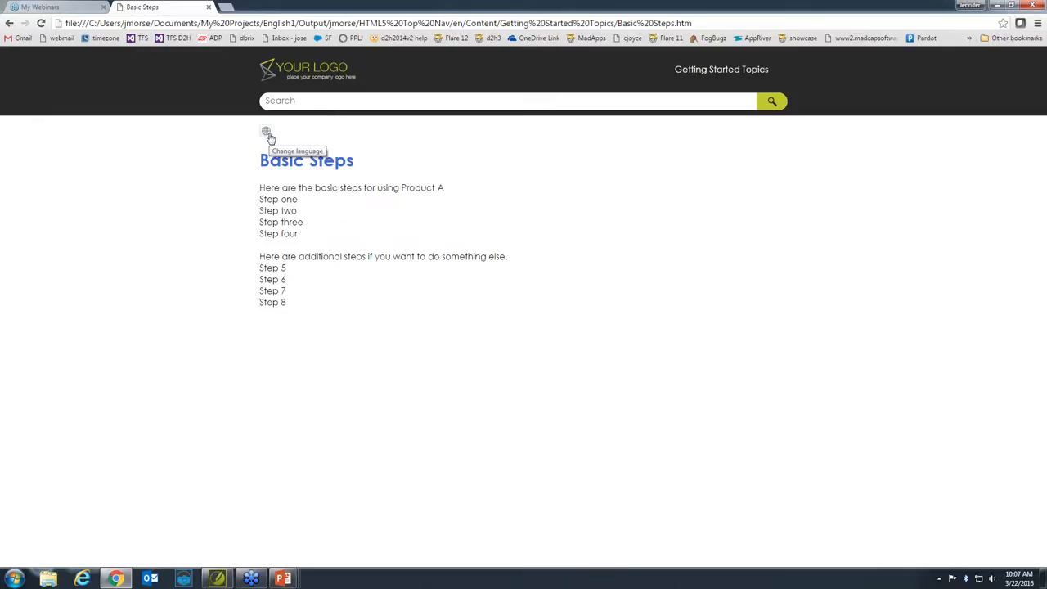
Switch the web output's language to Español and open the Empezando topic.
left_click(266, 132)
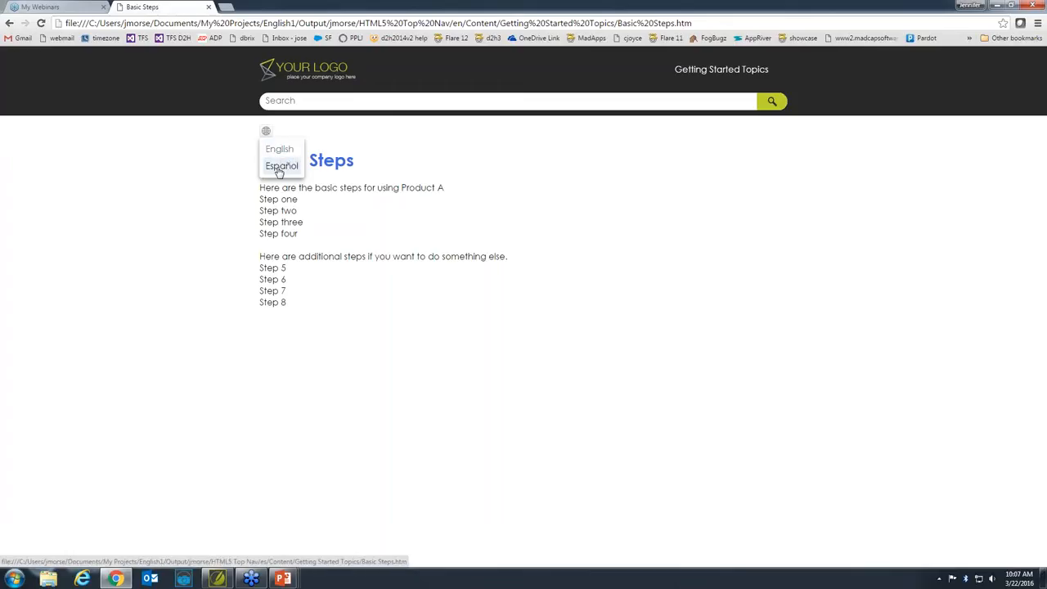
left_click(280, 167)
mouse_move(754, 71)
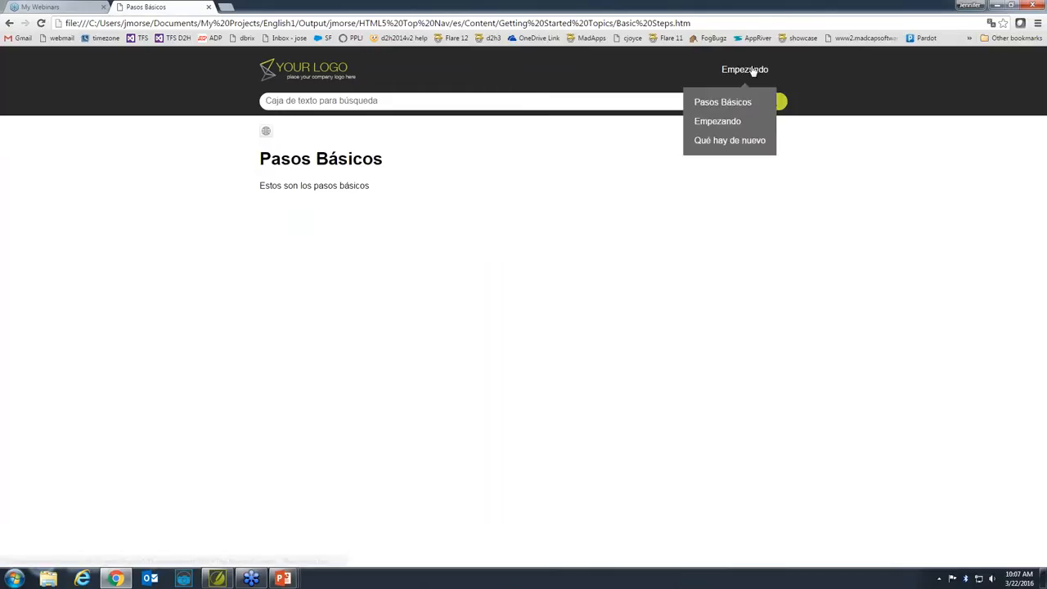
left_click(724, 123)
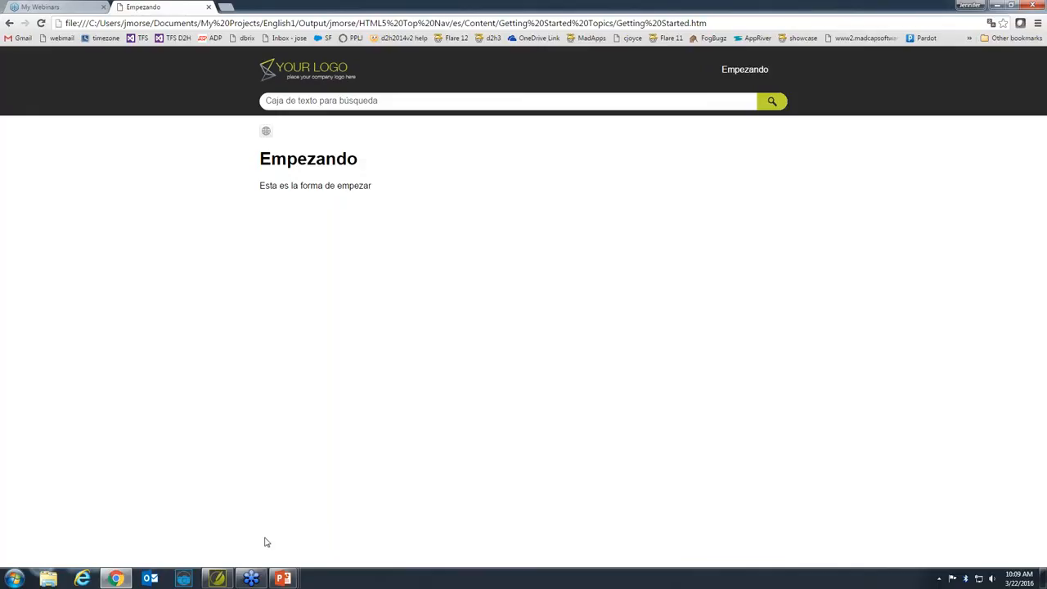
Switch to MadCap Flare and build the PDF target with its English, Spanish and French languages.
mouse_move(219, 578)
left_click(230, 542)
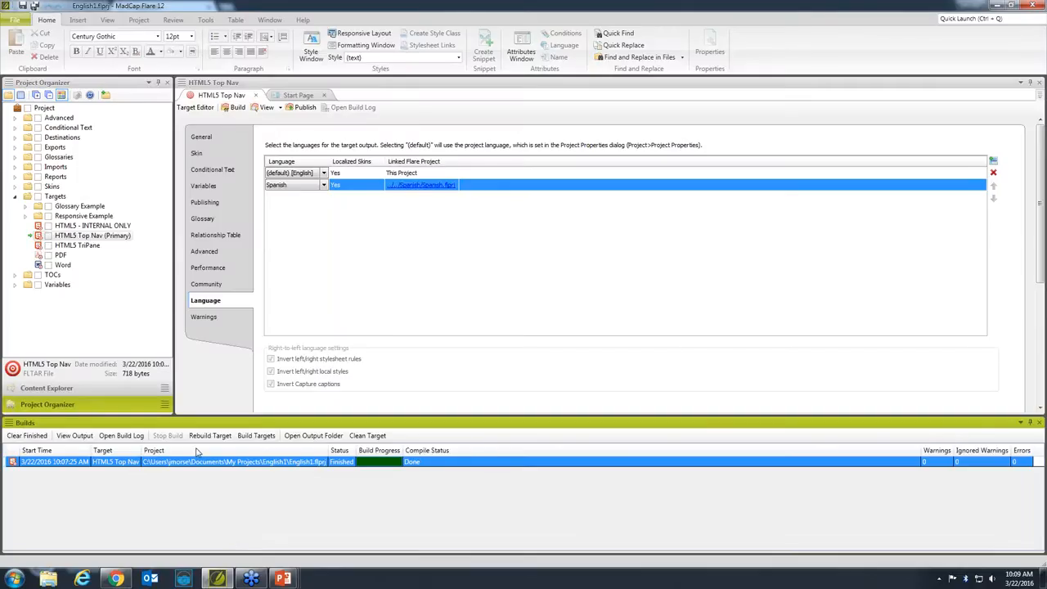
double_click(60, 256)
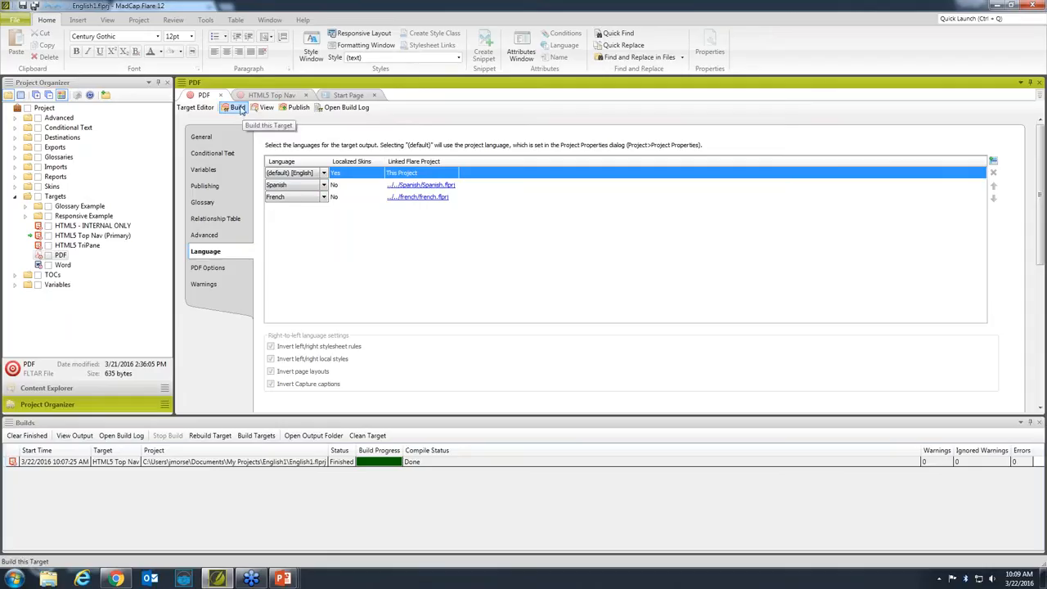
left_click(238, 109)
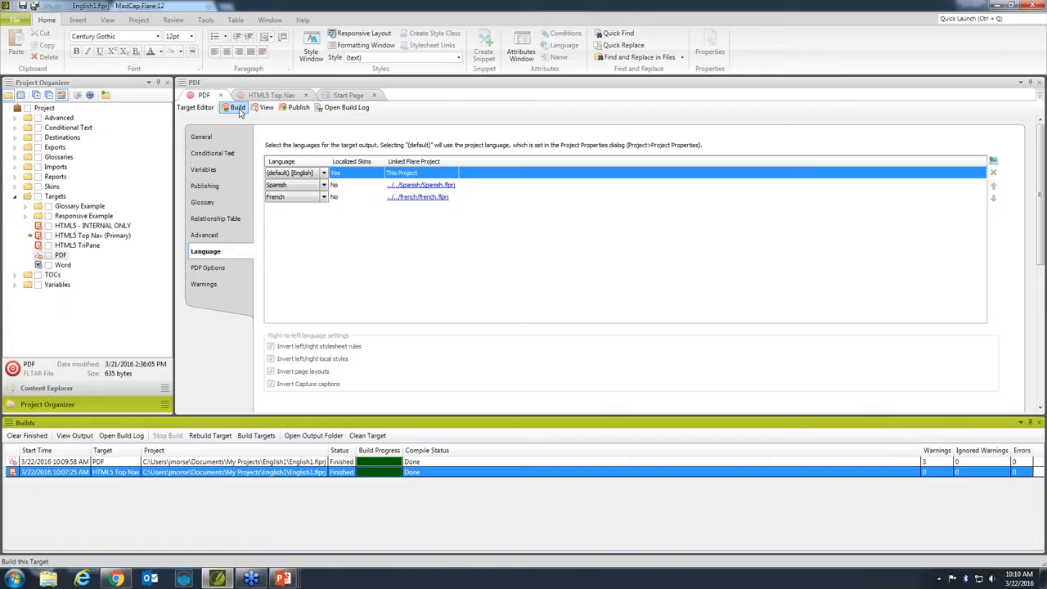
Open the built PDF output in a maximized window and set its zoom to 100%.
double_click(251, 462)
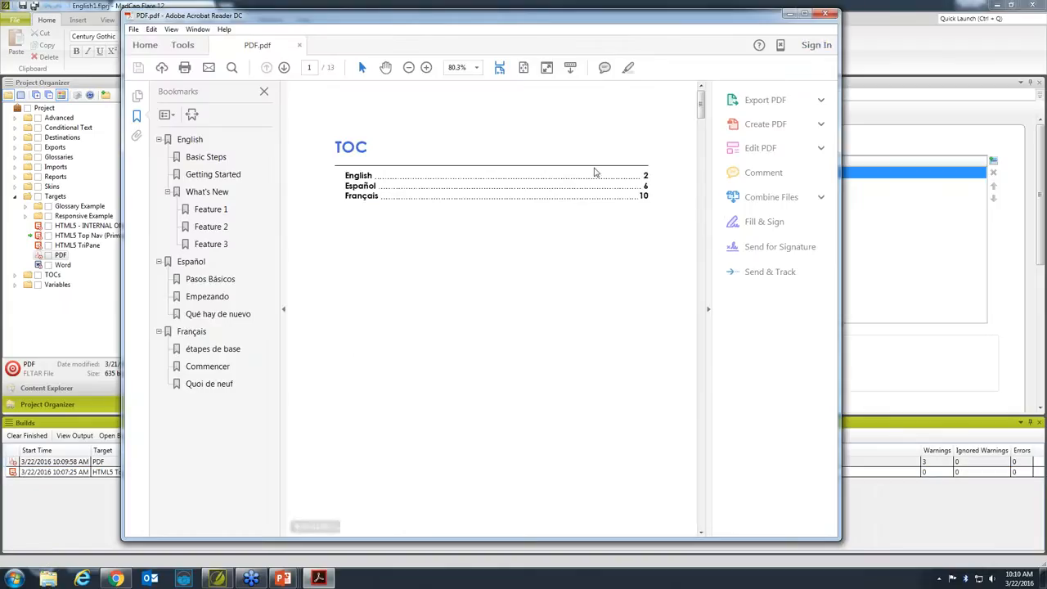
left_click(807, 15)
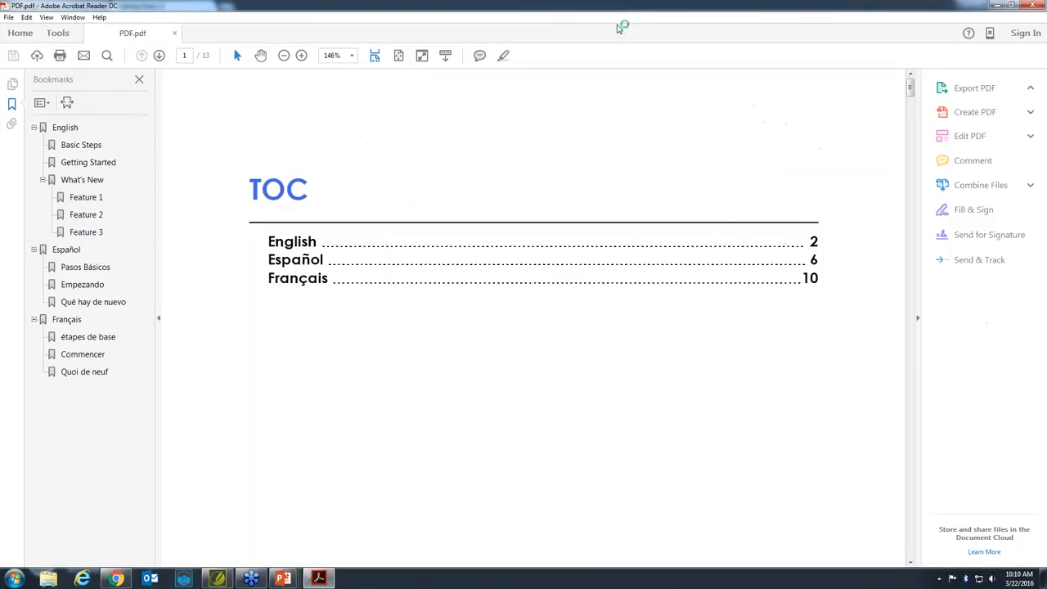
left_click(351, 58)
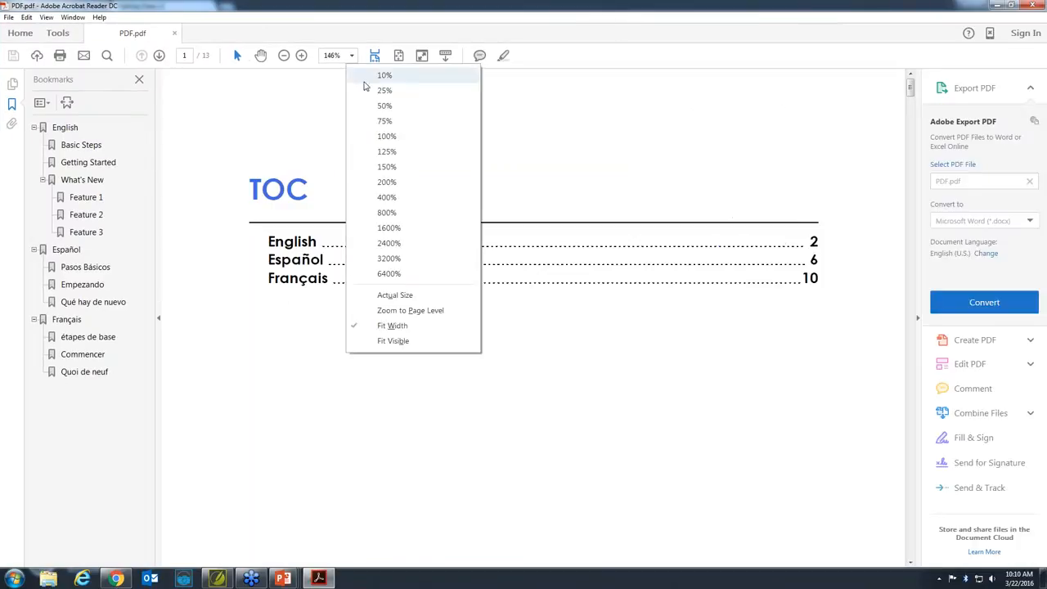
left_click(386, 135)
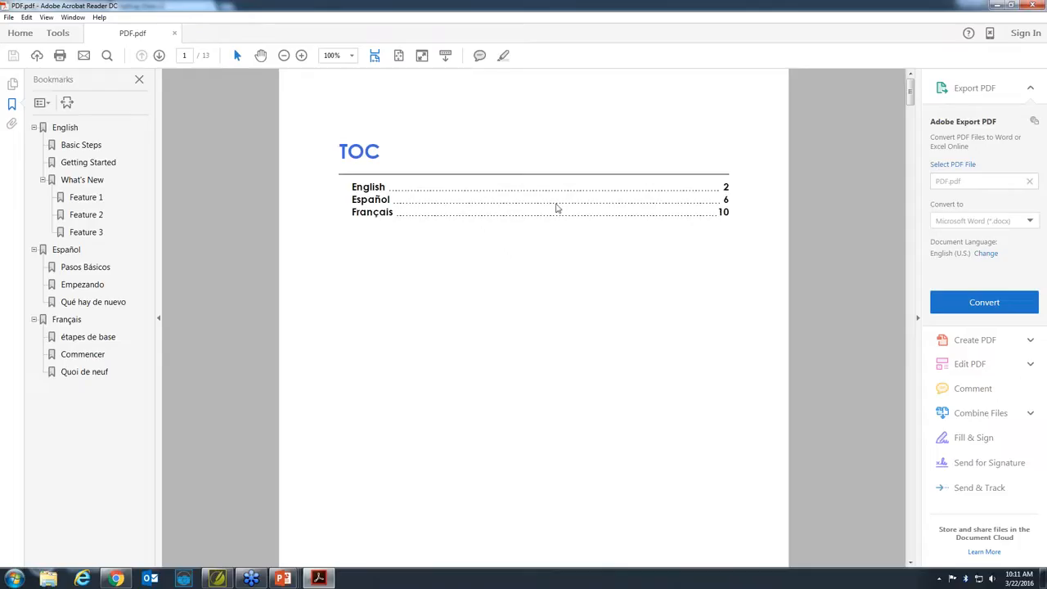
Go to the Español section from the PDF's table of contents and look through its pages to the Empezando topic.
left_click(368, 202)
scroll(533, 319, "down", 10)
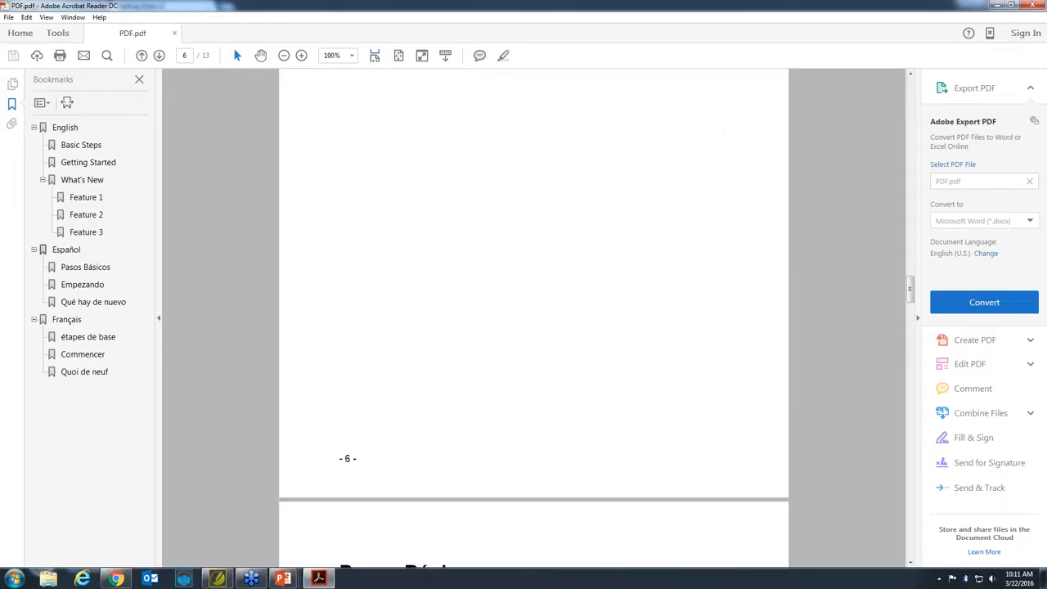
scroll(534, 319, "down", 8)
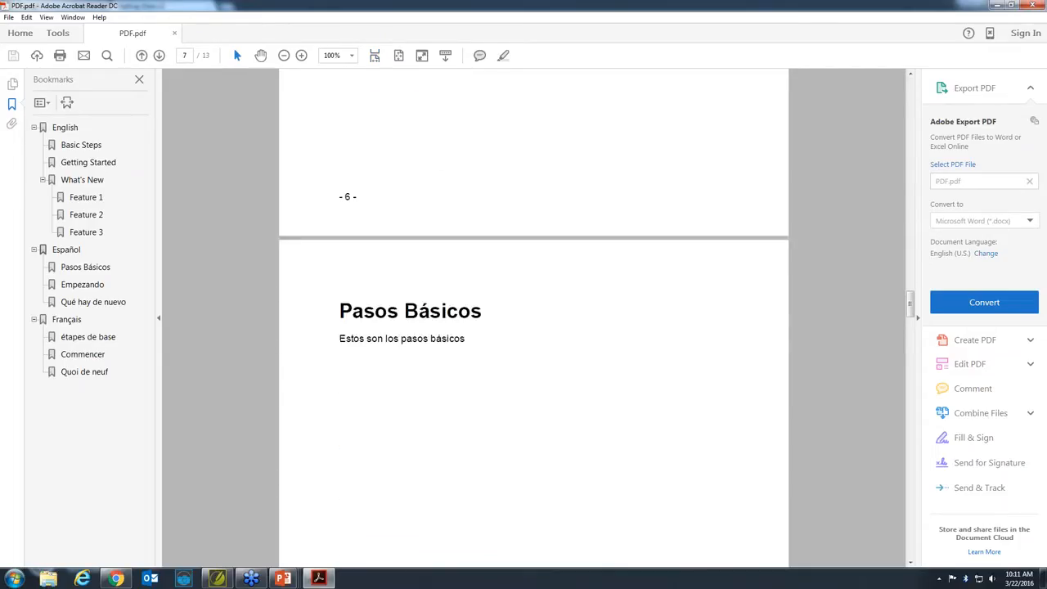
scroll(533, 319, "down", 8)
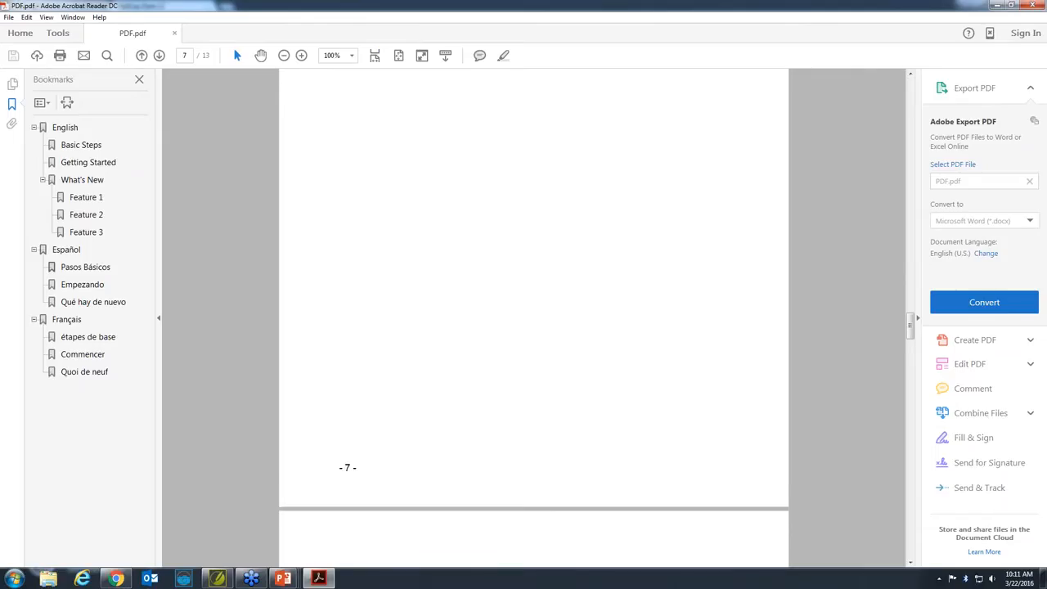
scroll(533, 319, "down", 2)
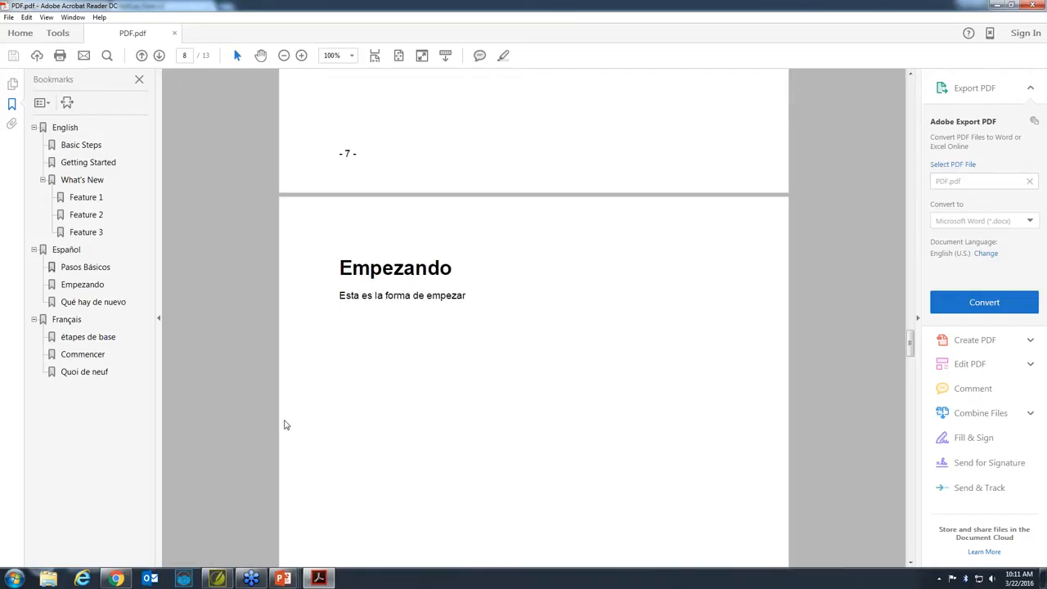
Switch to MadCap Flare and view the XML Editor option for smart quotes, closing the options without changes.
left_click(217, 578)
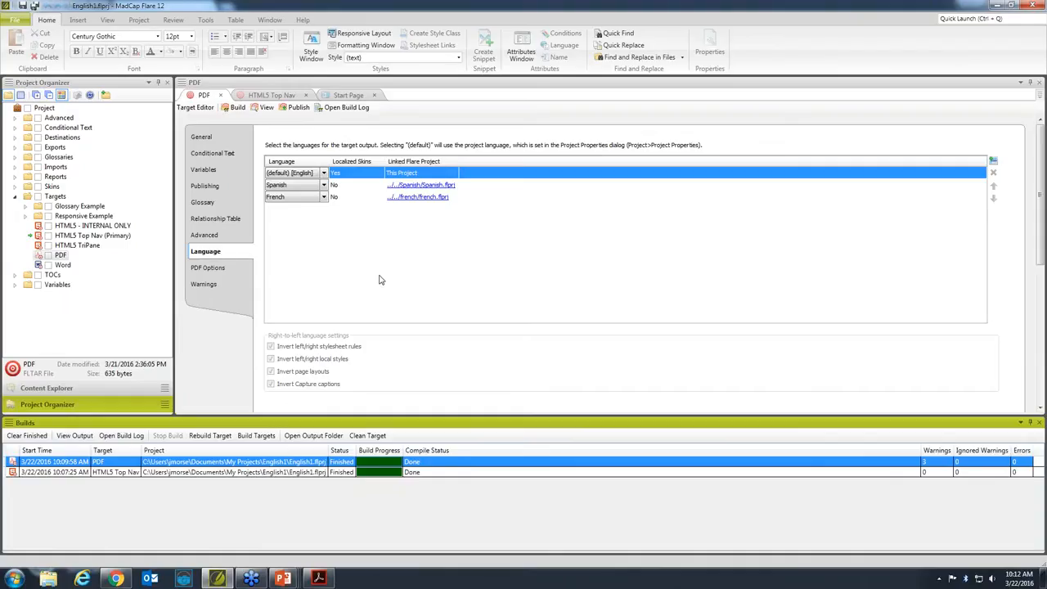
left_click(23, 24)
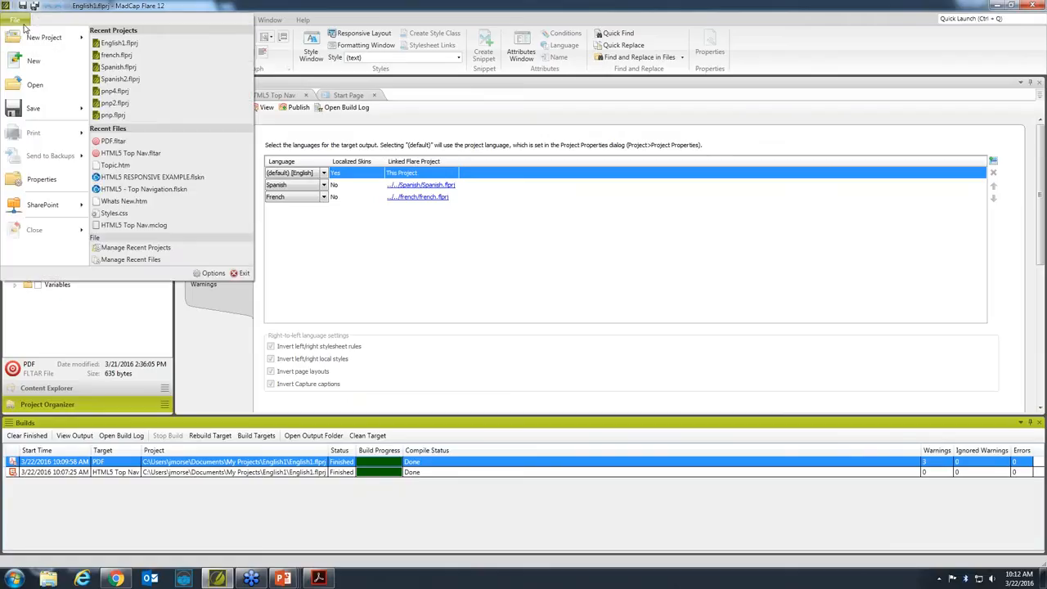
left_click(211, 273)
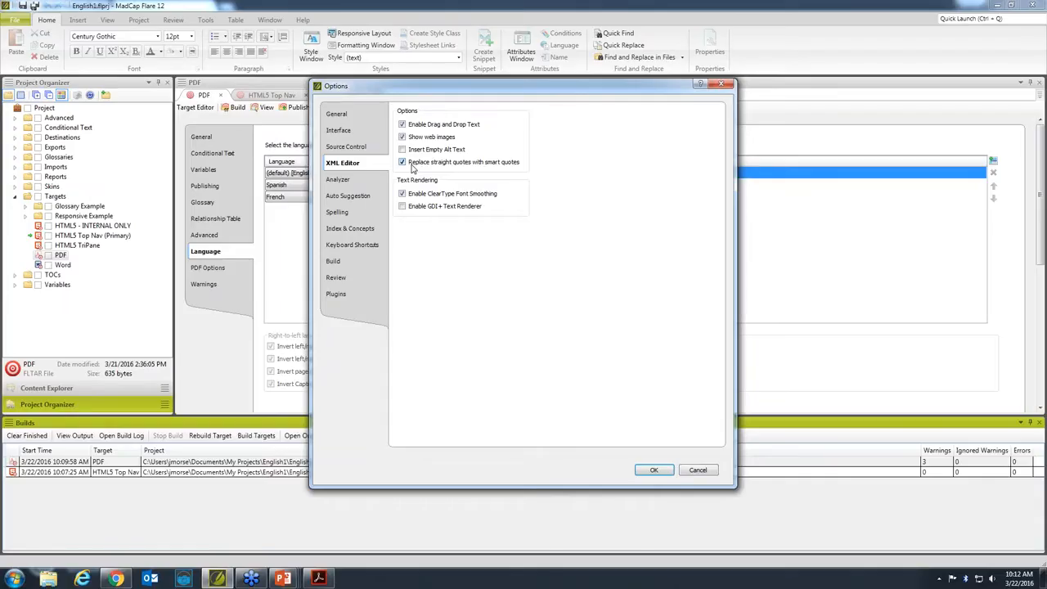
left_click(698, 470)
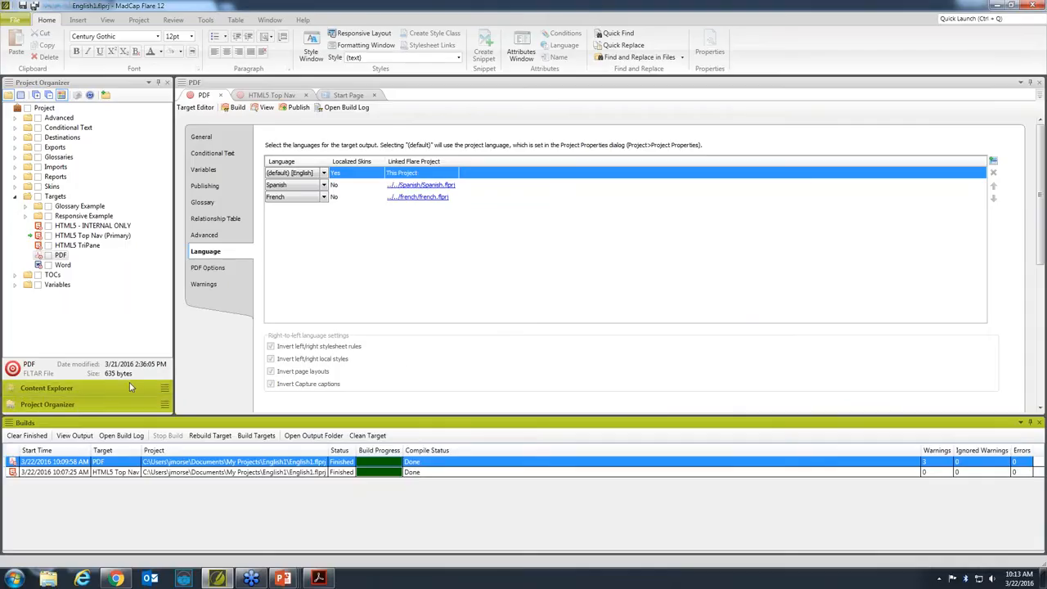
Open the Styles.css stylesheet from the project content and look through the h1 style's Font properties.
left_click(108, 387)
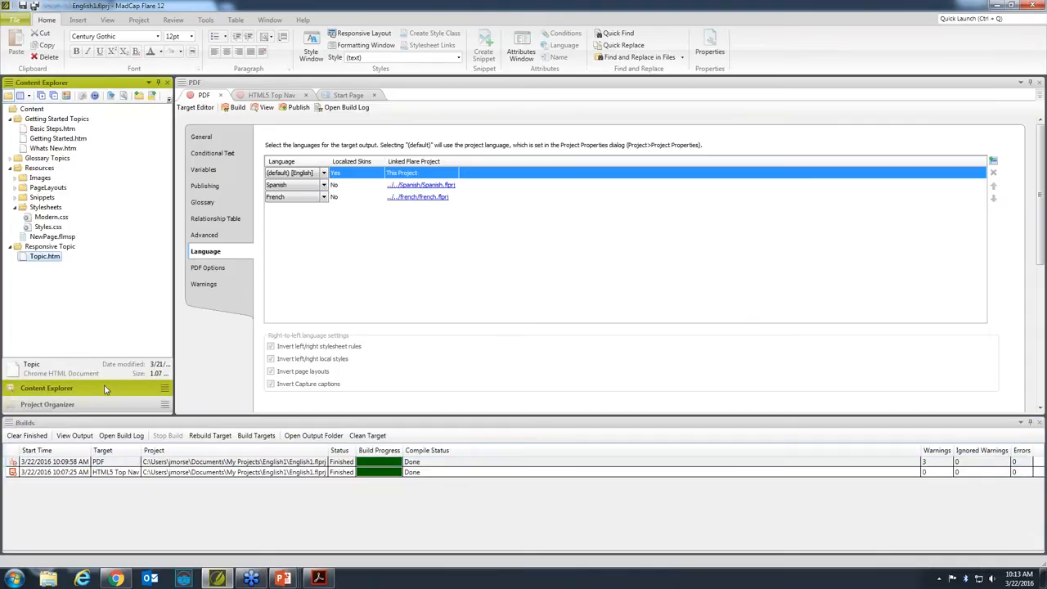
double_click(39, 229)
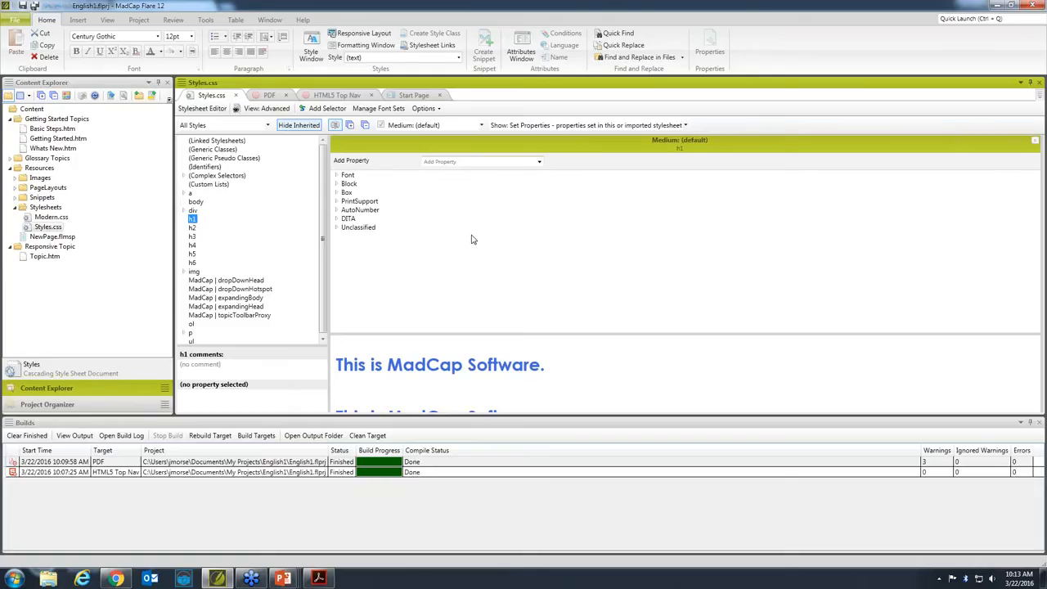
left_click(336, 175)
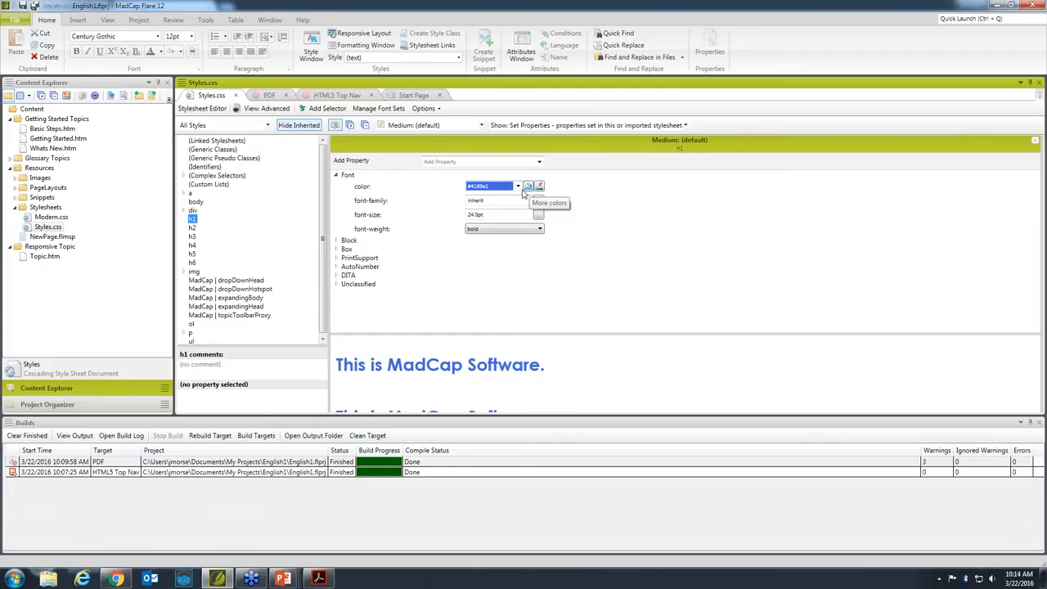
left_click(540, 218)
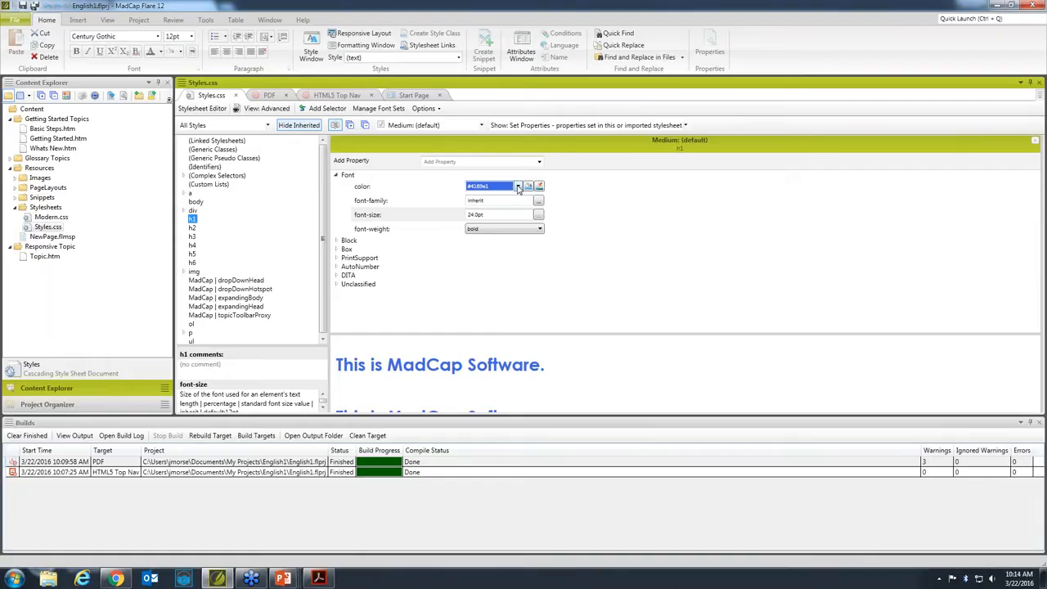
left_click(336, 176)
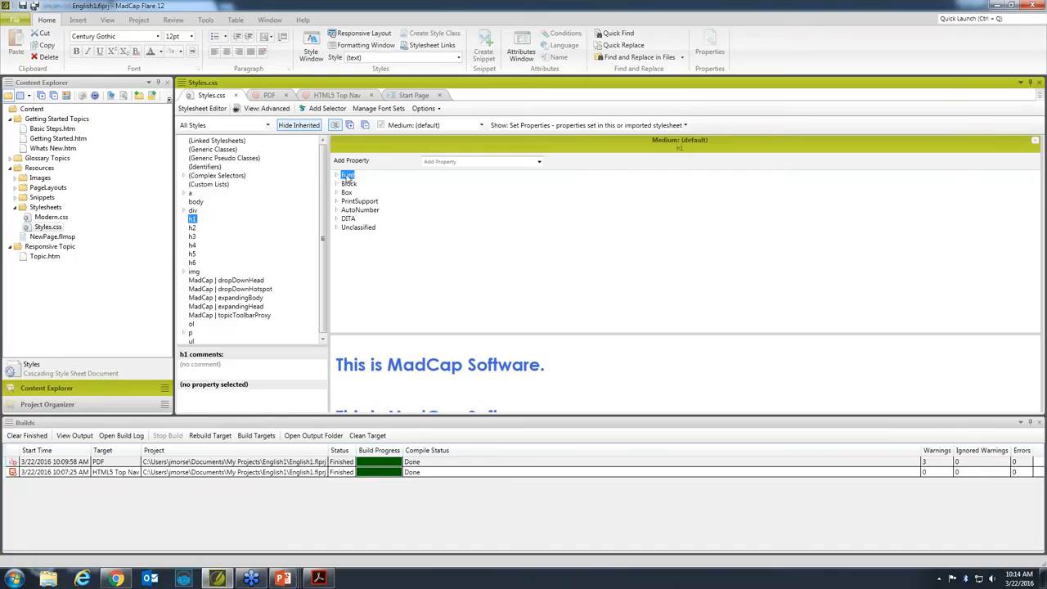
View the choices for which properties are shown, and switch the h1 properties to alphabetical order and back to groups.
left_click(686, 126)
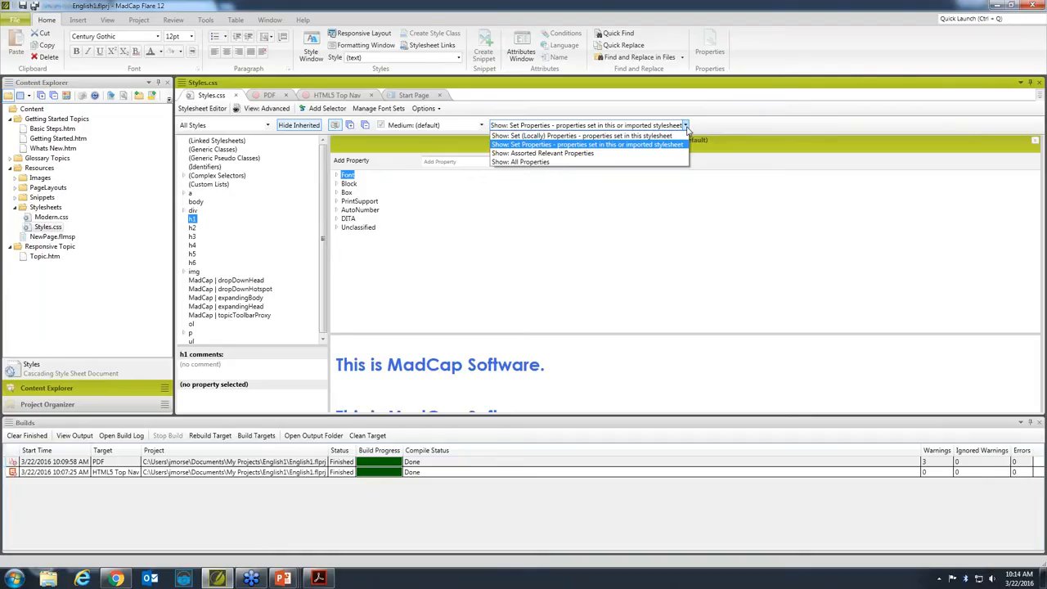
left_click(482, 241)
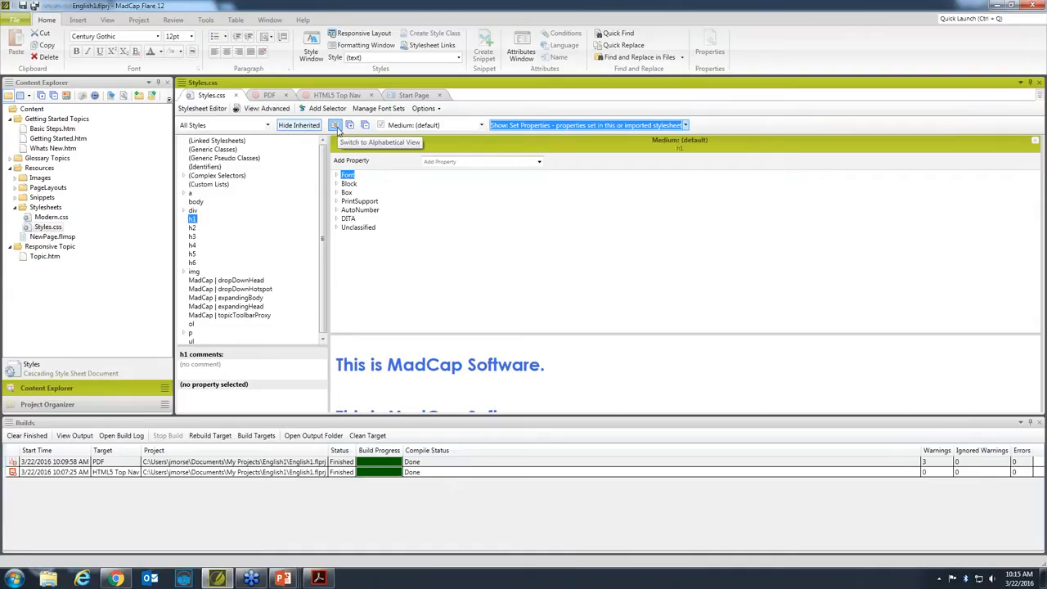
left_click(335, 127)
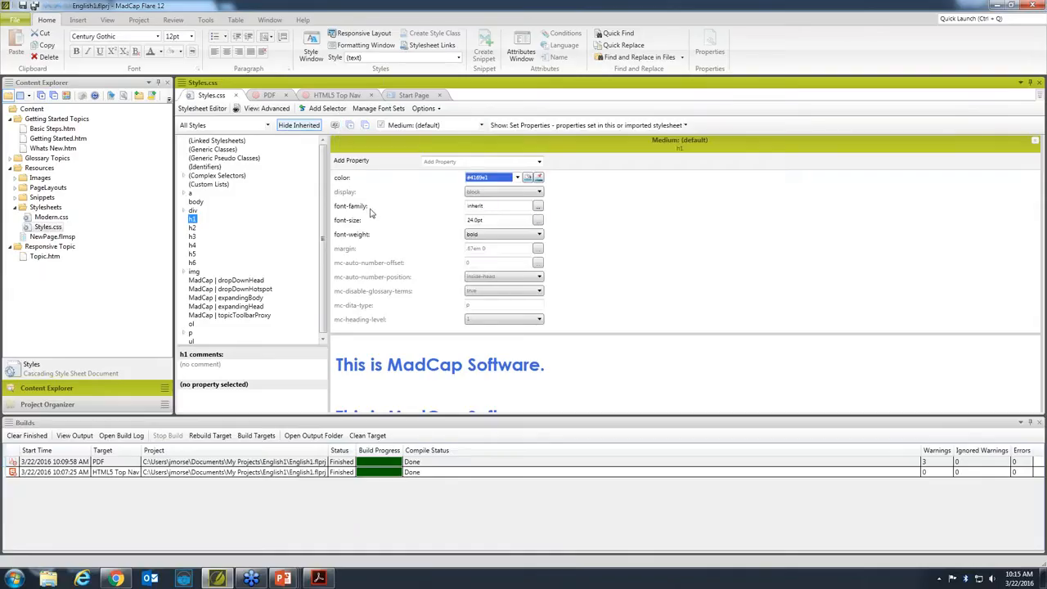
left_click(335, 128)
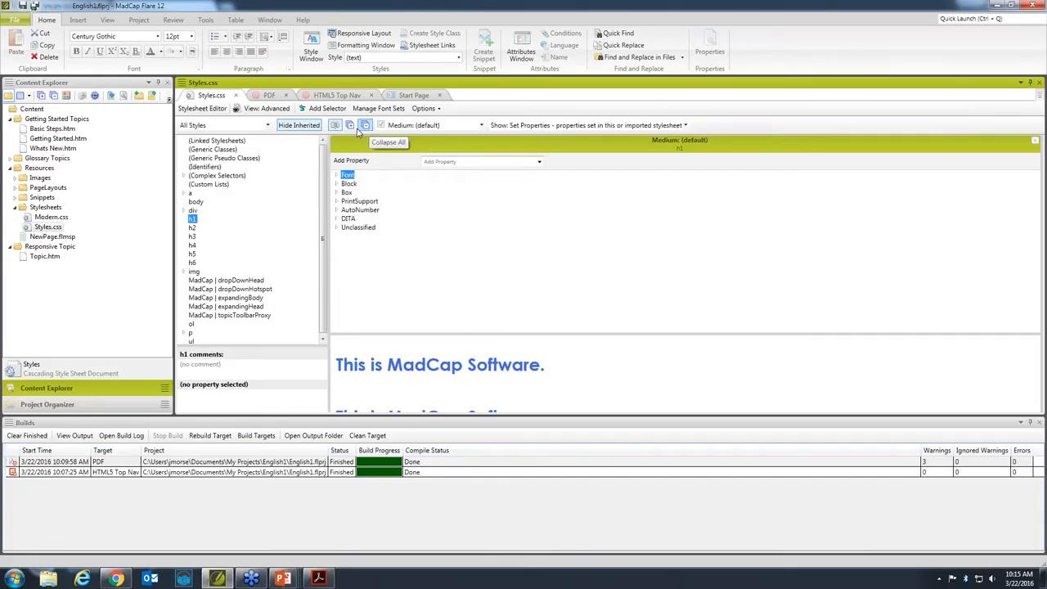
Expand and collapse all h1 property groups, and view the list of properties that can be added.
left_click(350, 126)
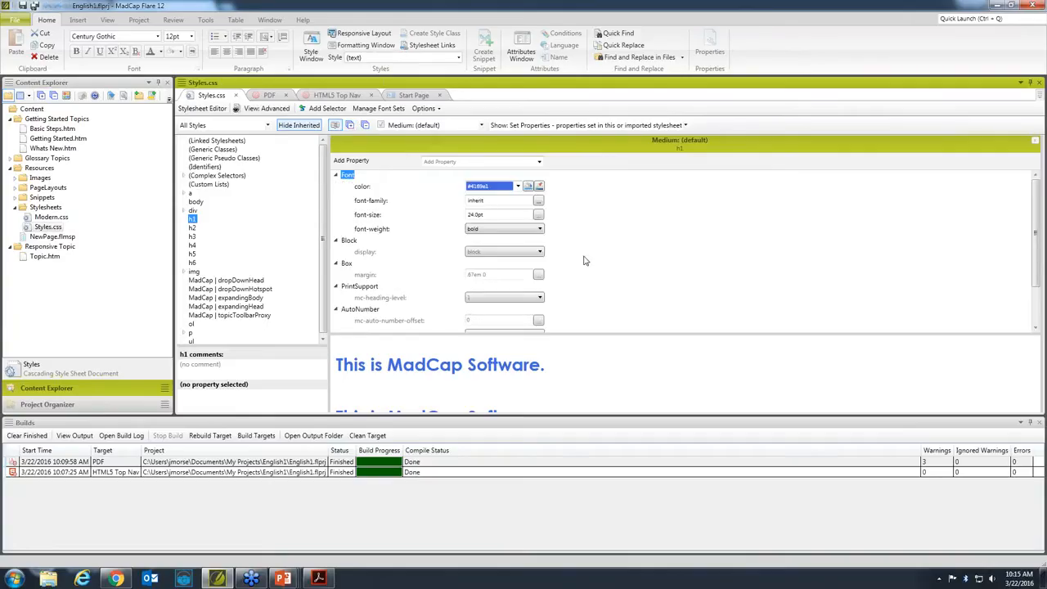
scroll(585, 260, "down", 2)
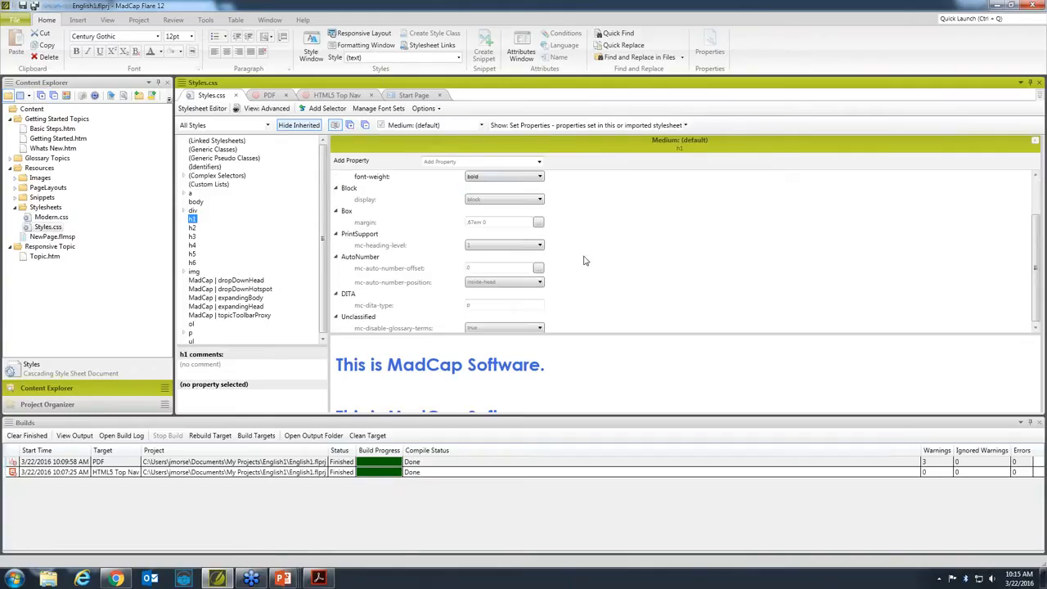
left_click(365, 126)
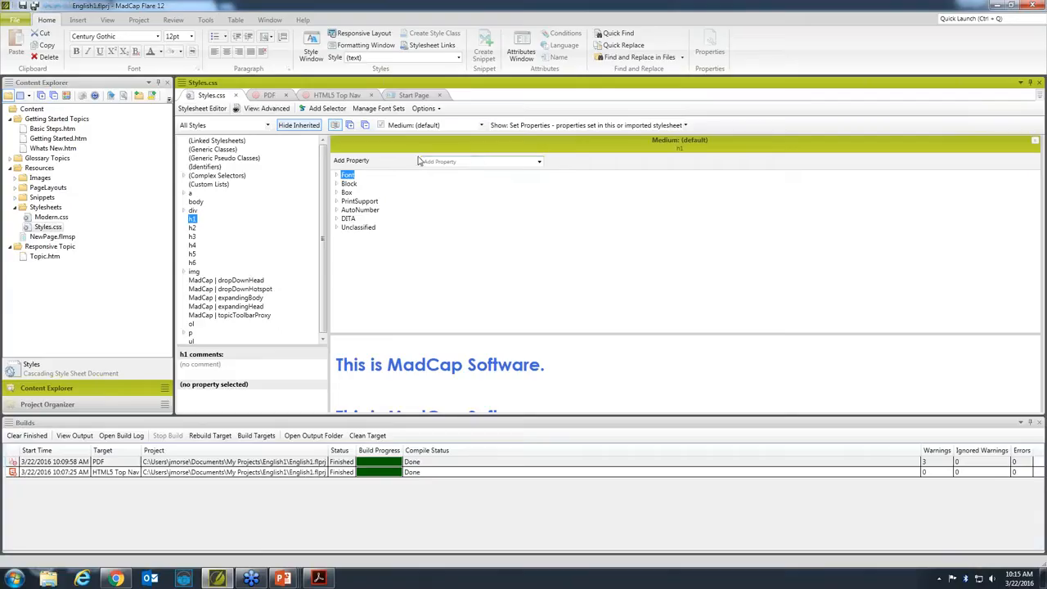
left_click(540, 162)
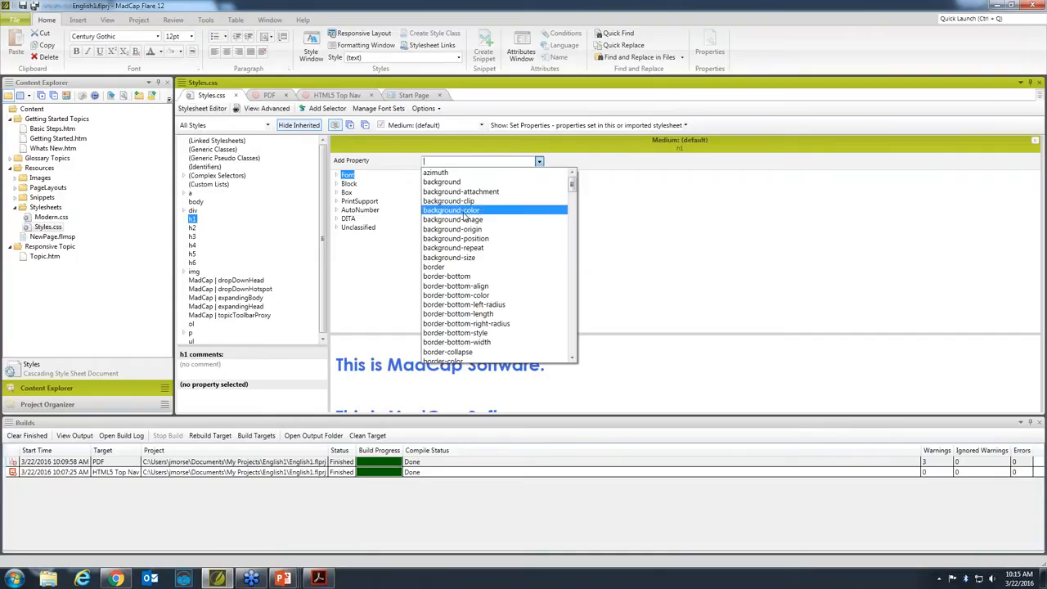
left_click(488, 144)
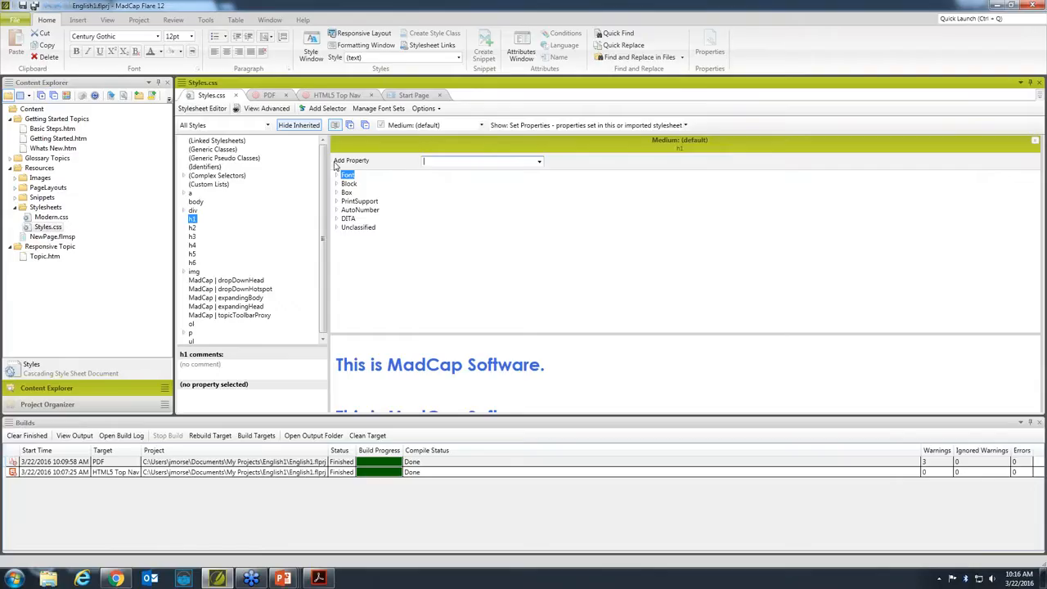
Select the note class of the p style, show all its property groups expanded, and close the Builds window.
left_click_drag(324, 170, 323, 181)
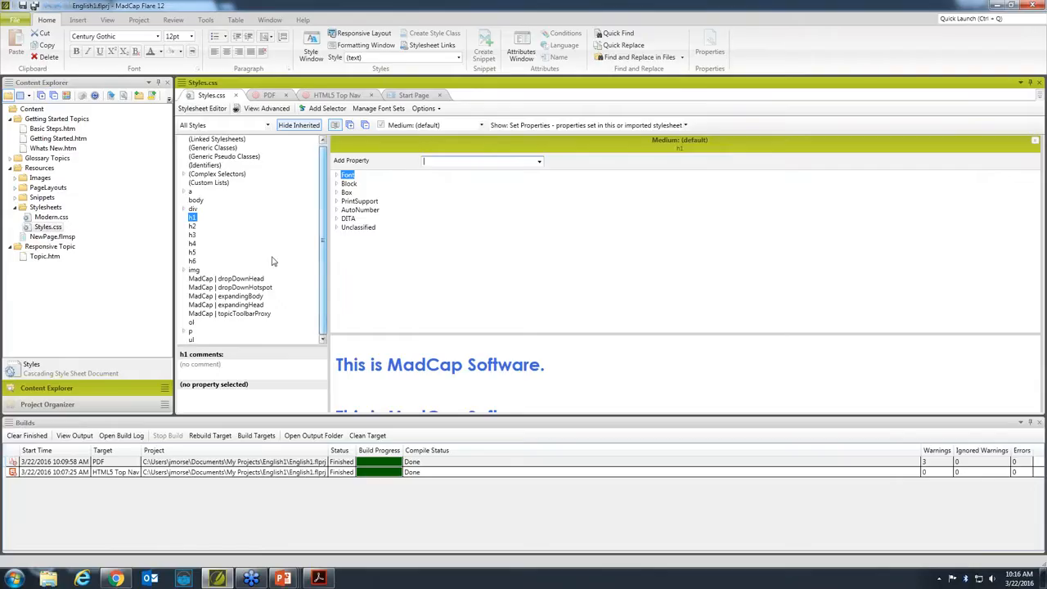
left_click(192, 332)
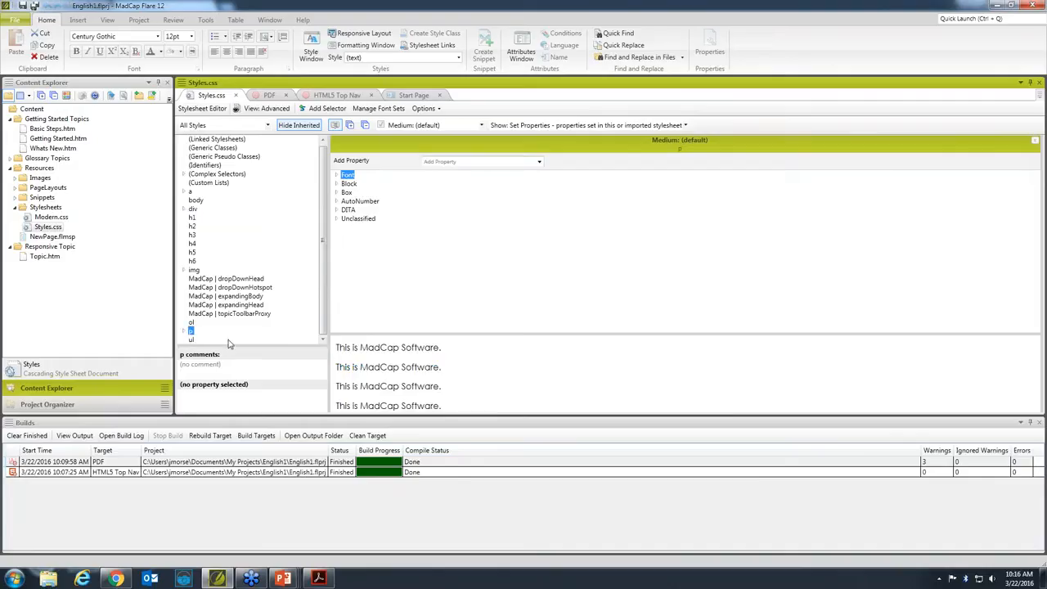
left_click(184, 332)
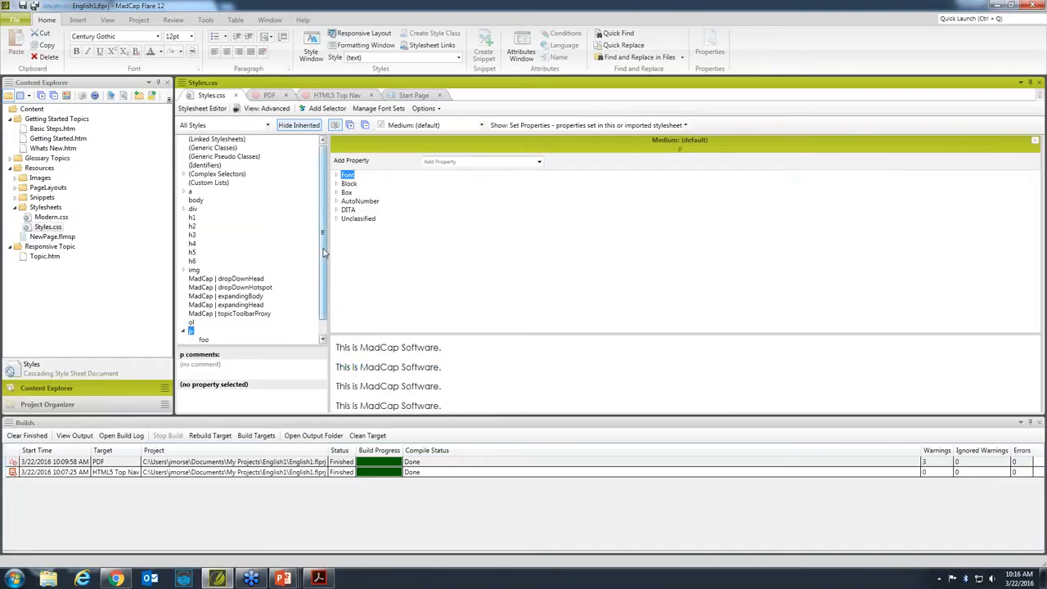
left_click_drag(323, 246, 312, 316)
left_click(205, 330)
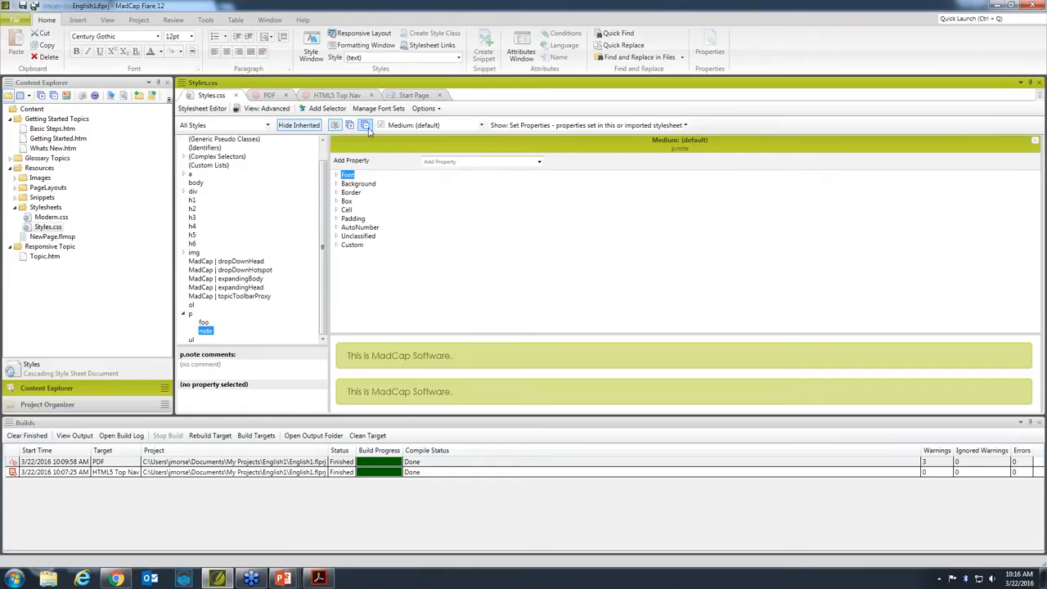
left_click(365, 127)
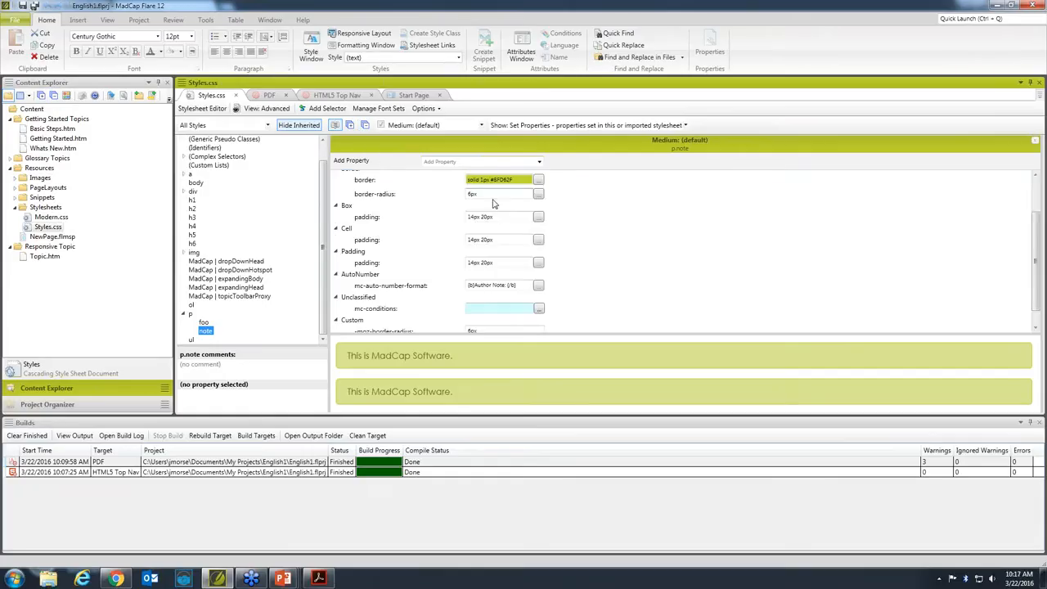
left_click(1038, 423)
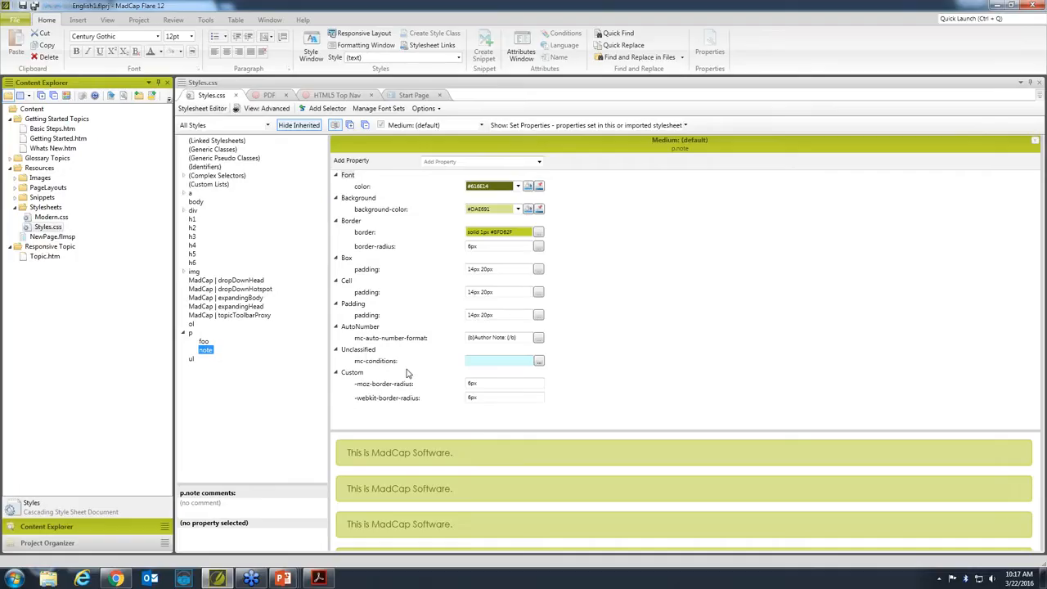
Set the p.note style's mc-conditions to the Default tag DoNotDistribute and save the stylesheet.
left_click(539, 363)
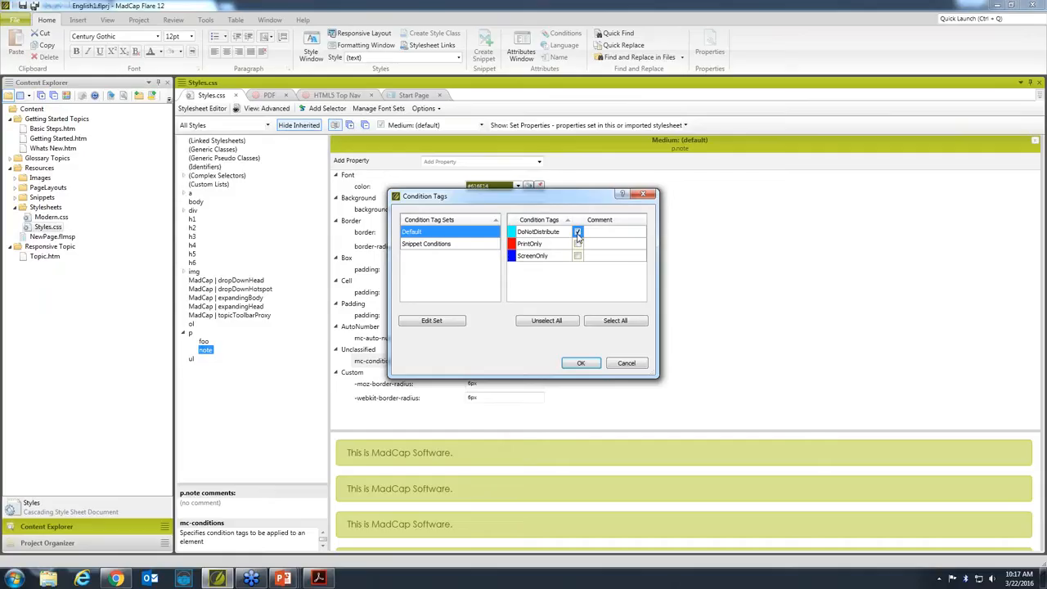
left_click(582, 363)
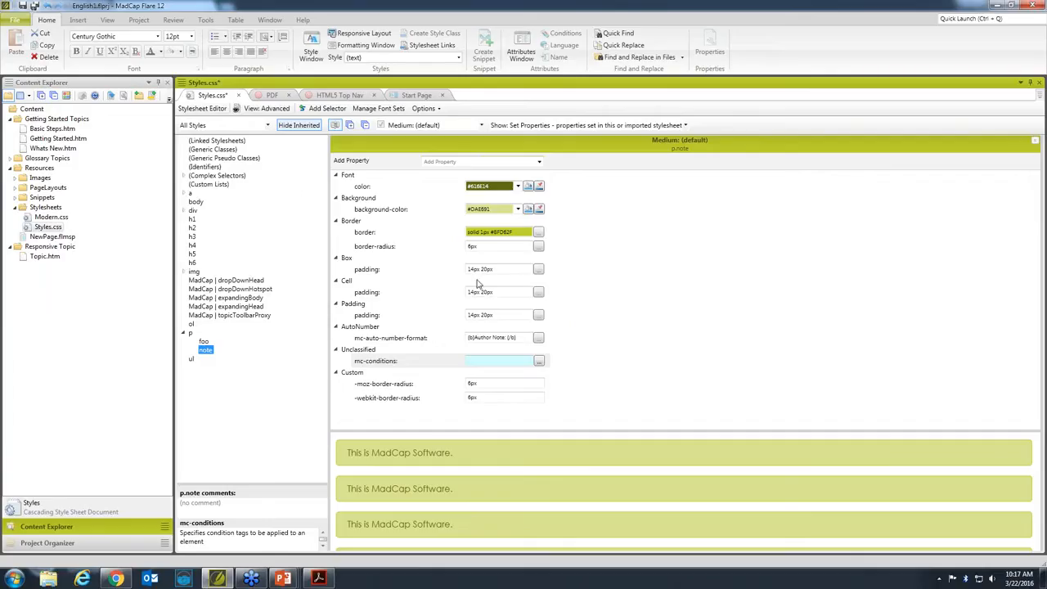
left_click(35, 6)
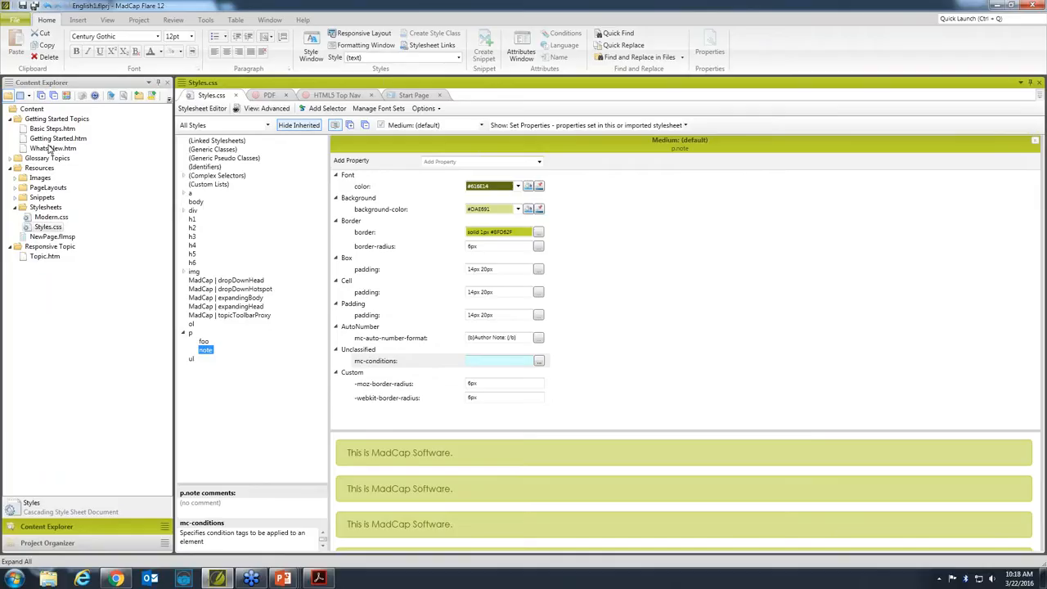
Open Whats New.htm, add an empty paragraph below the introductory sentence, and apply the p.note style class to it.
double_click(51, 149)
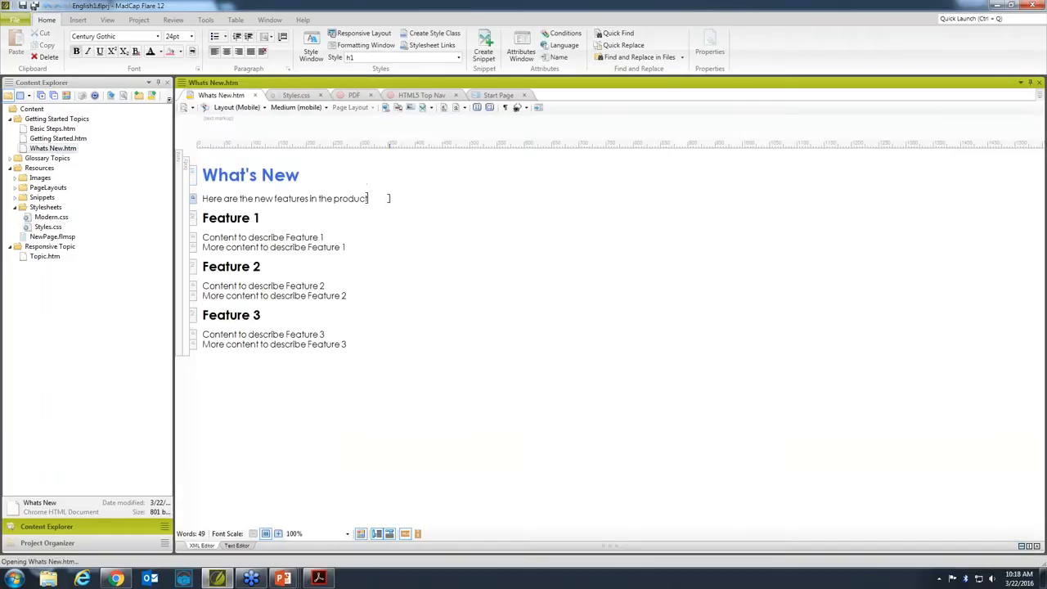
left_click(368, 198)
key("Return")
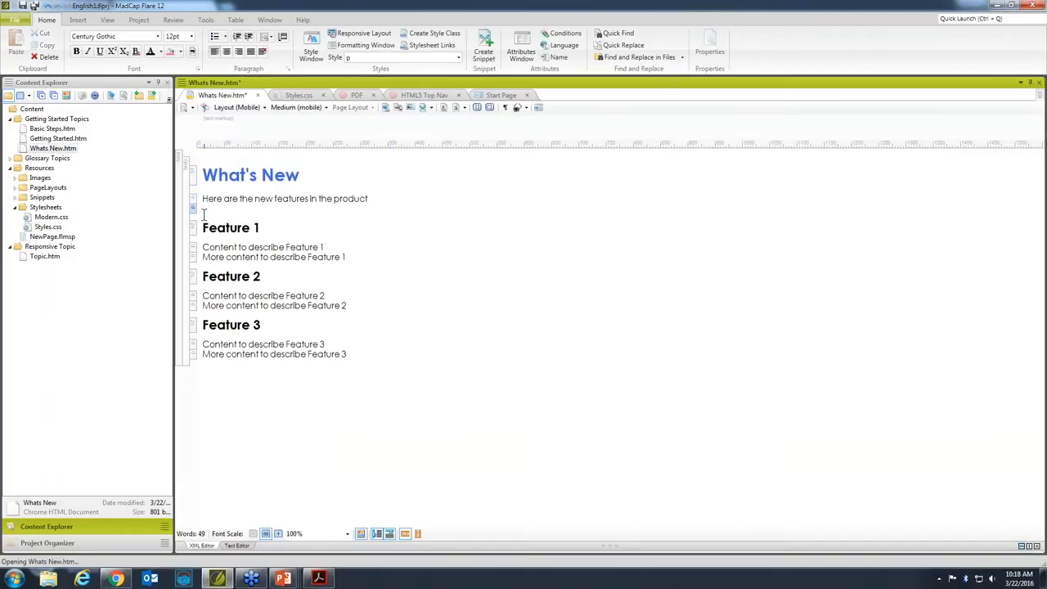
right_click(194, 209)
mouse_move(262, 420)
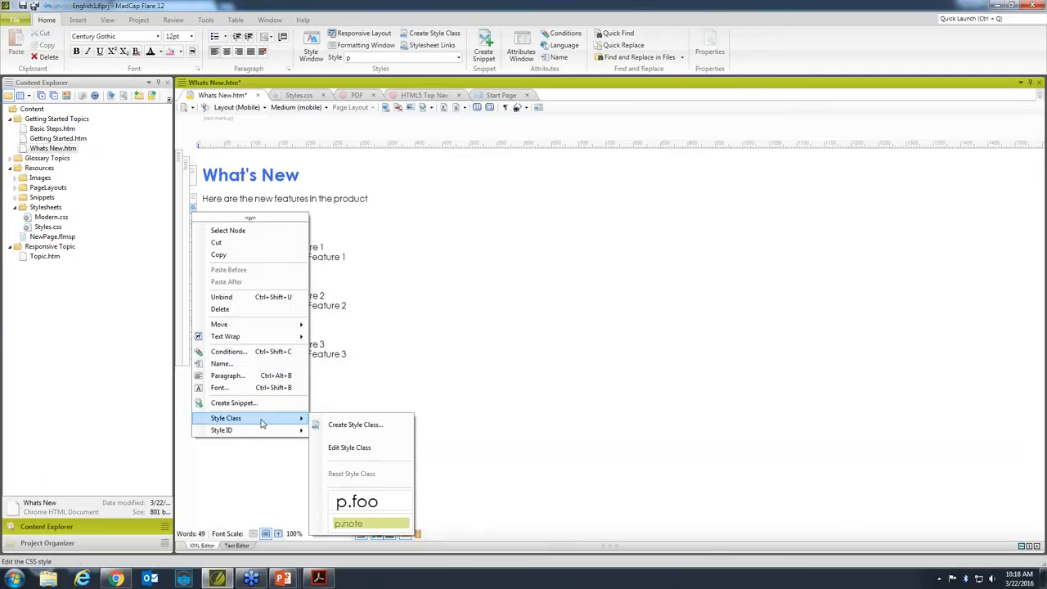
left_click(368, 523)
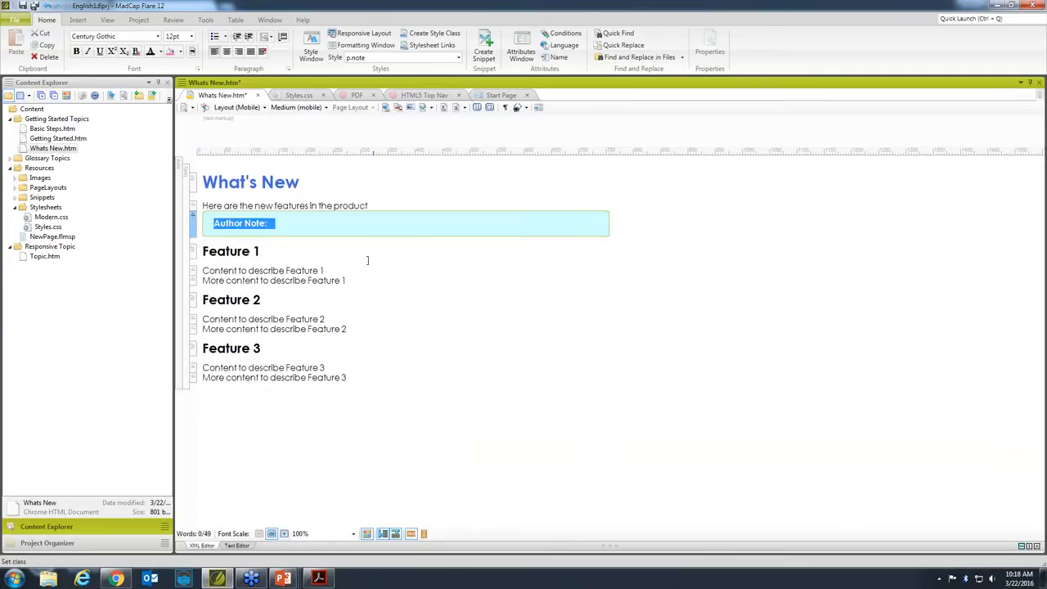
Enter "this is for internal eyeballs only, check with R&D." as the author note's text and save the topic.
left_click(270, 223)
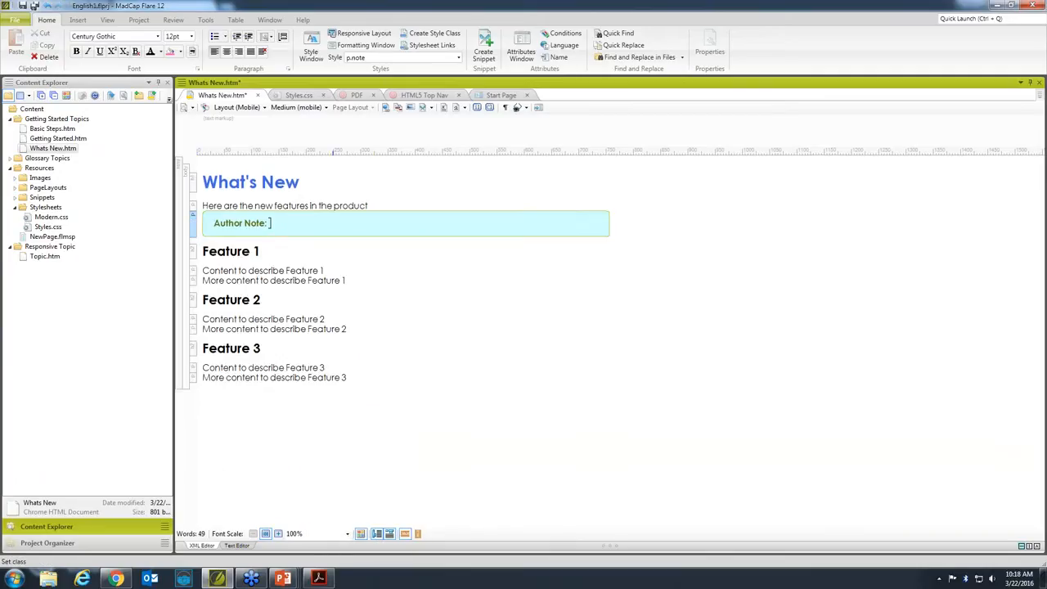
type("this is for internal eyeballs only")
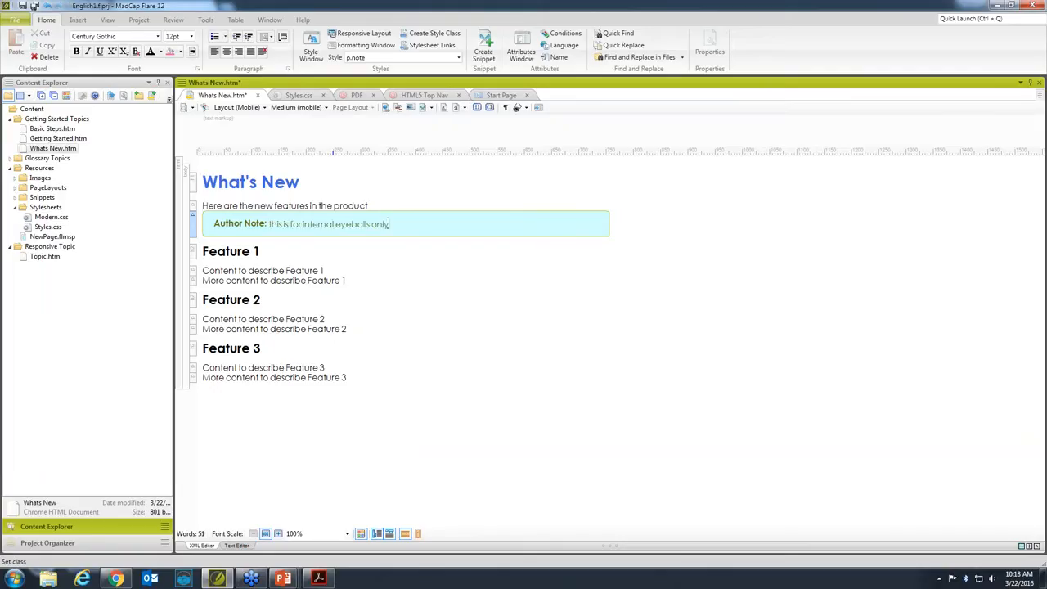
type(", check with R&D.")
left_click(33, 7)
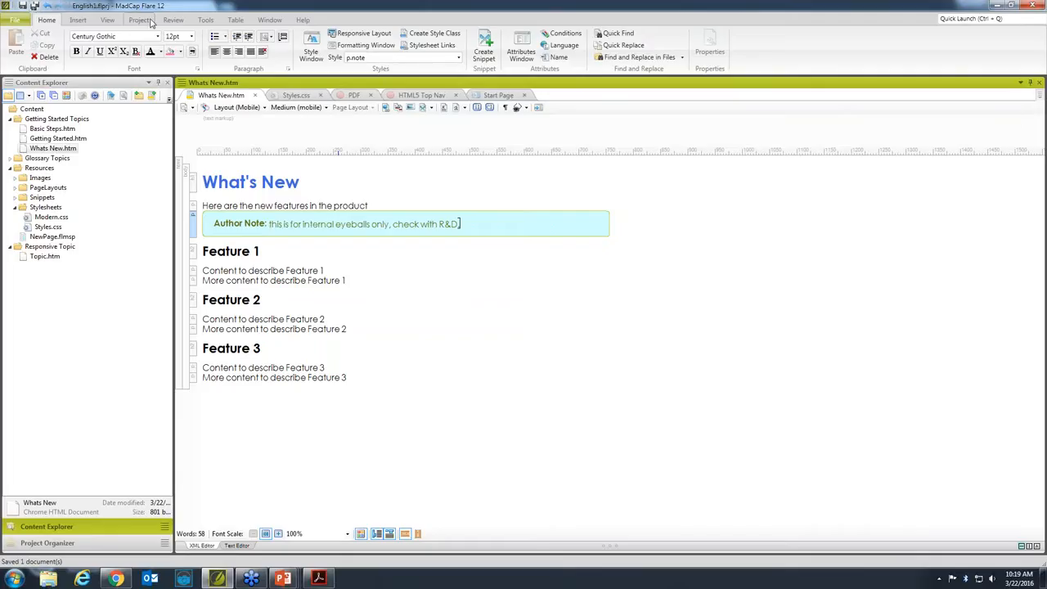
Return to Styles.css, show the h1 style's default and print mediums side by side, and narrow the default medium's column.
left_click(295, 95)
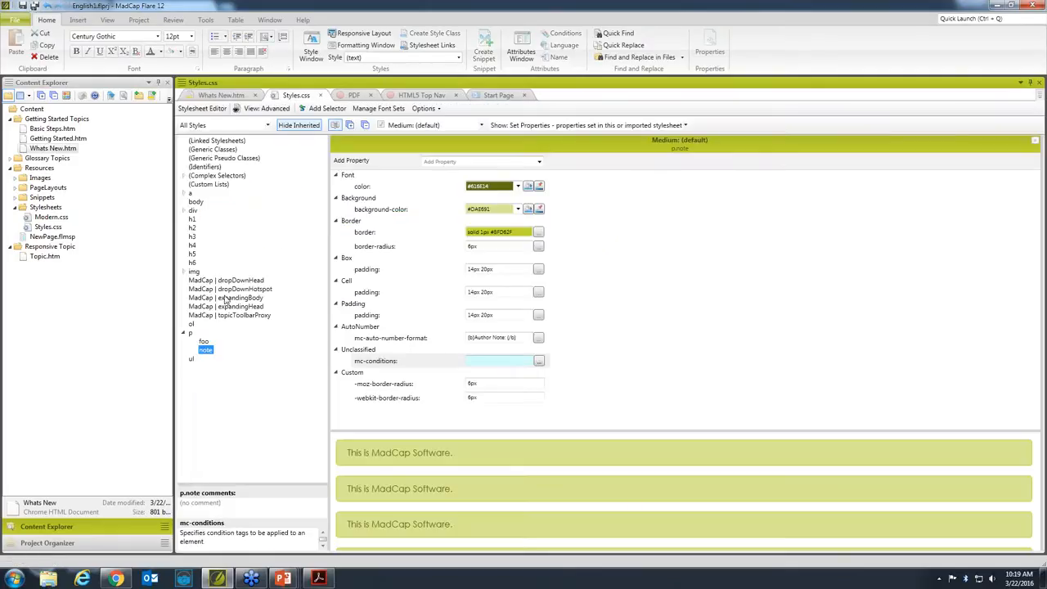
left_click(192, 219)
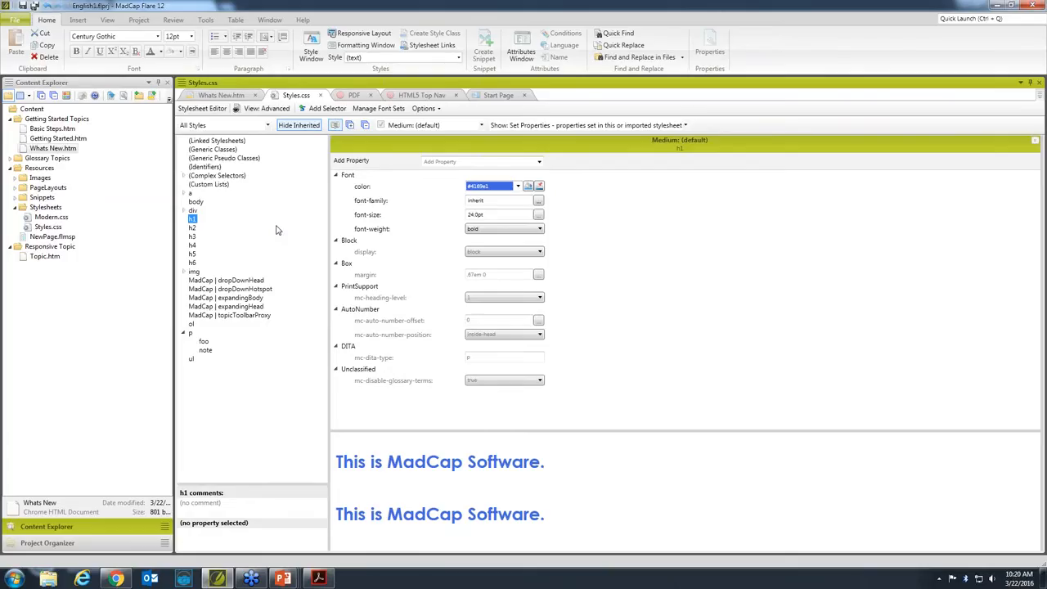
left_click(481, 125)
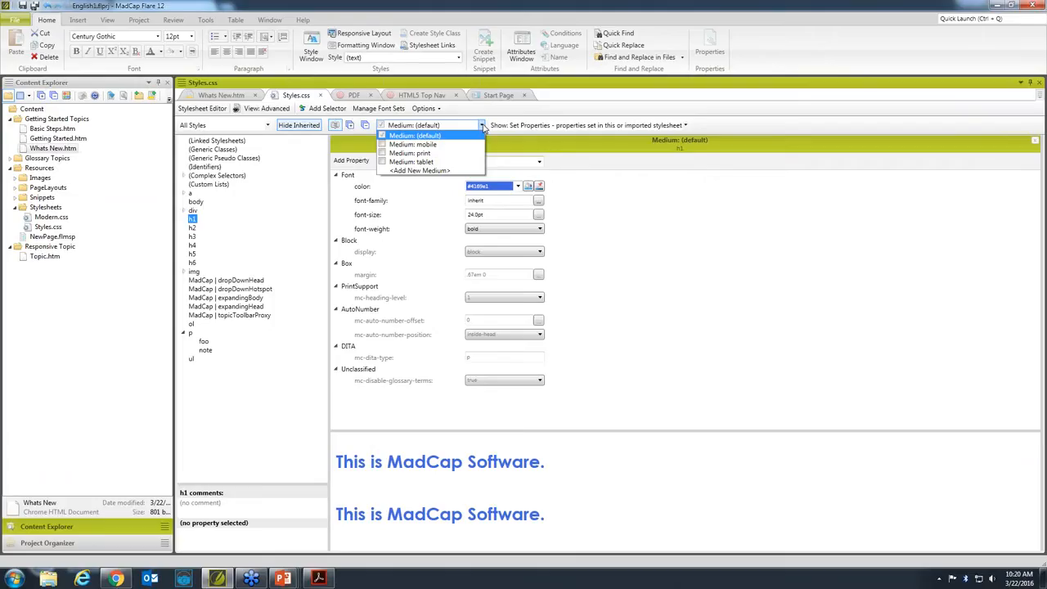
left_click(382, 153)
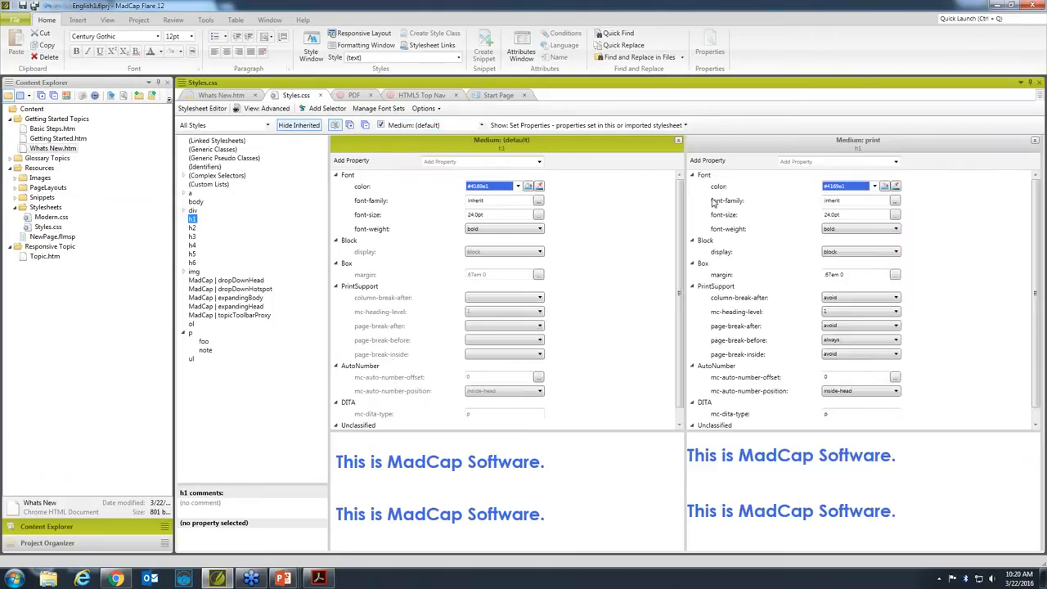
left_click_drag(685, 199, 605, 199)
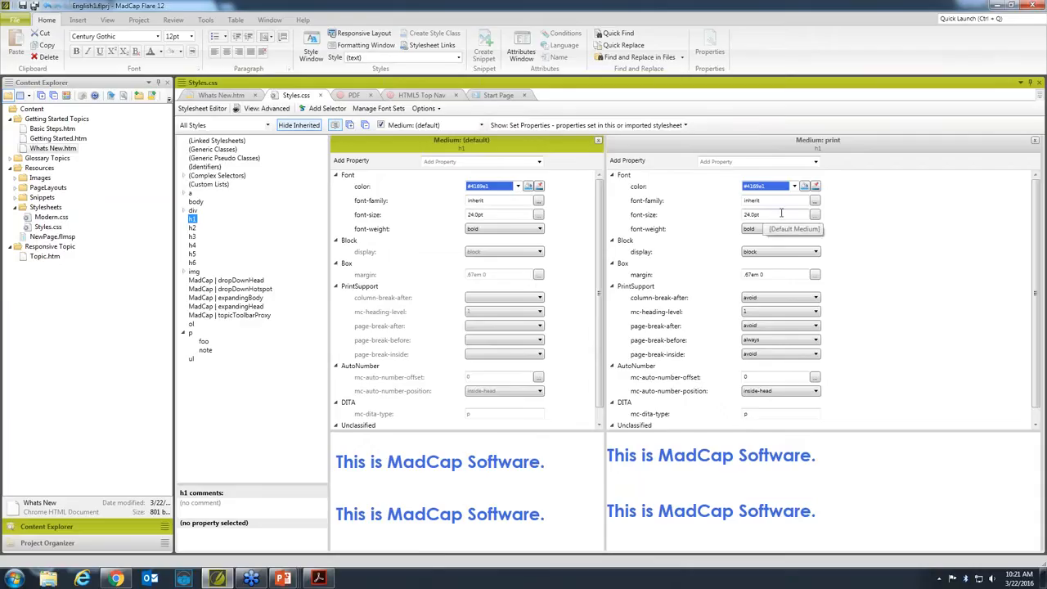
Set the h1 color in the print medium to black (#000000) and close the print medium's column.
left_click(794, 187)
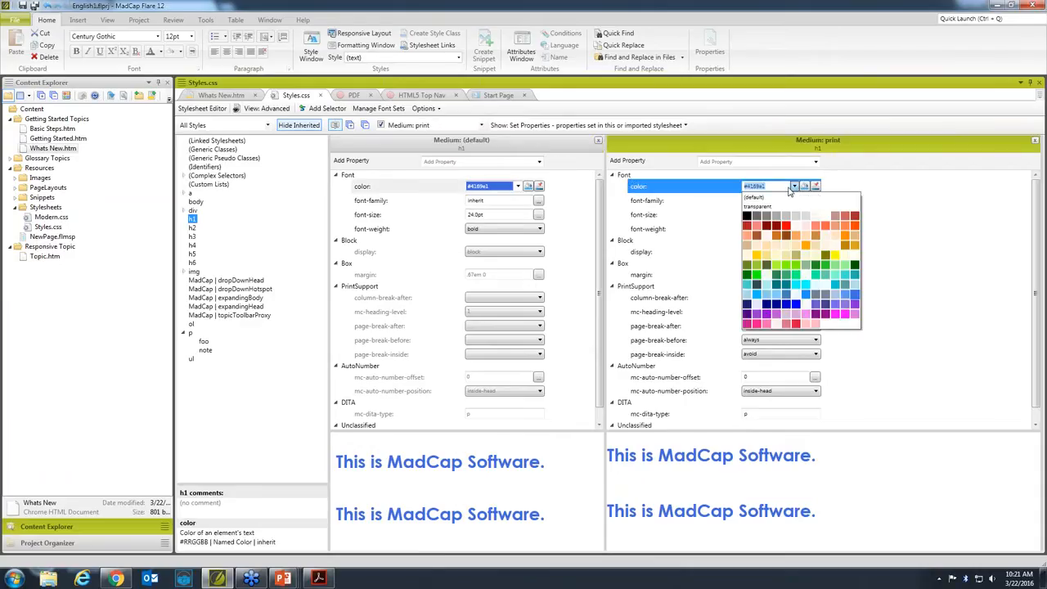
left_click(746, 218)
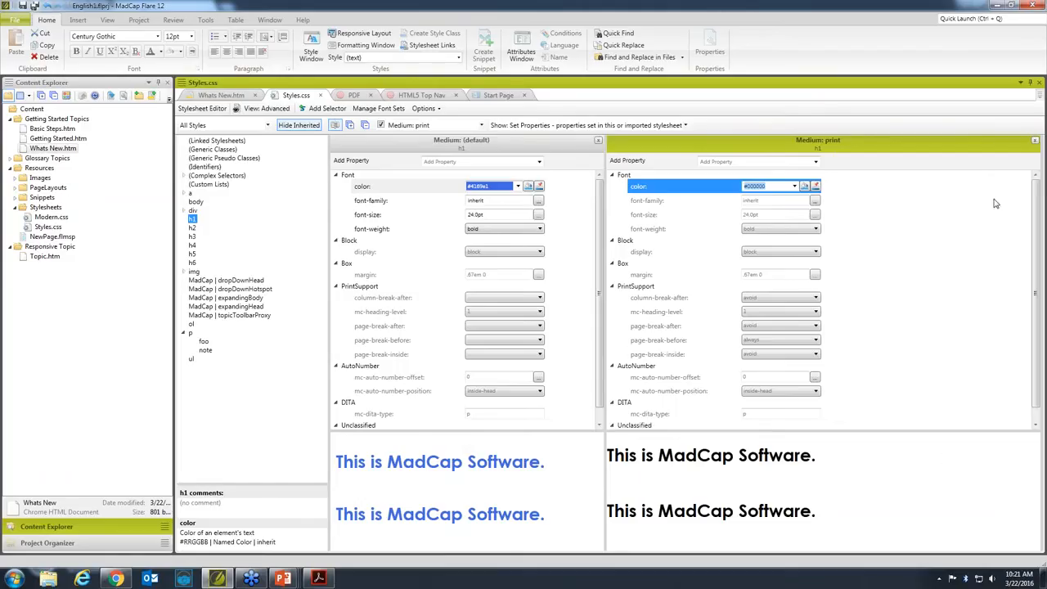
left_click(1034, 142)
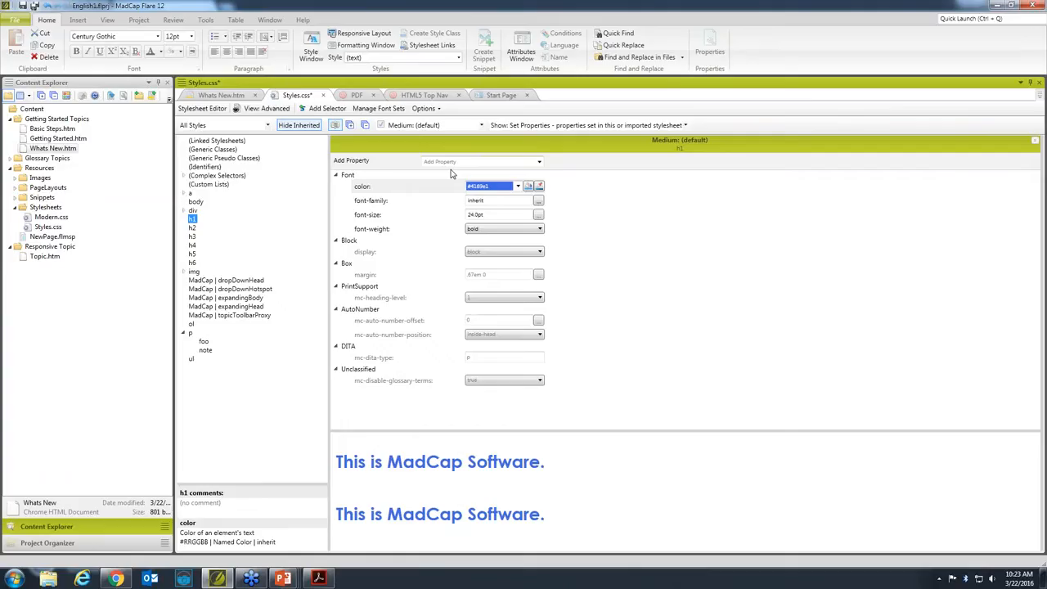
Show the tablet and mobile mediums side by side with the default medium for the h1 style.
left_click(482, 126)
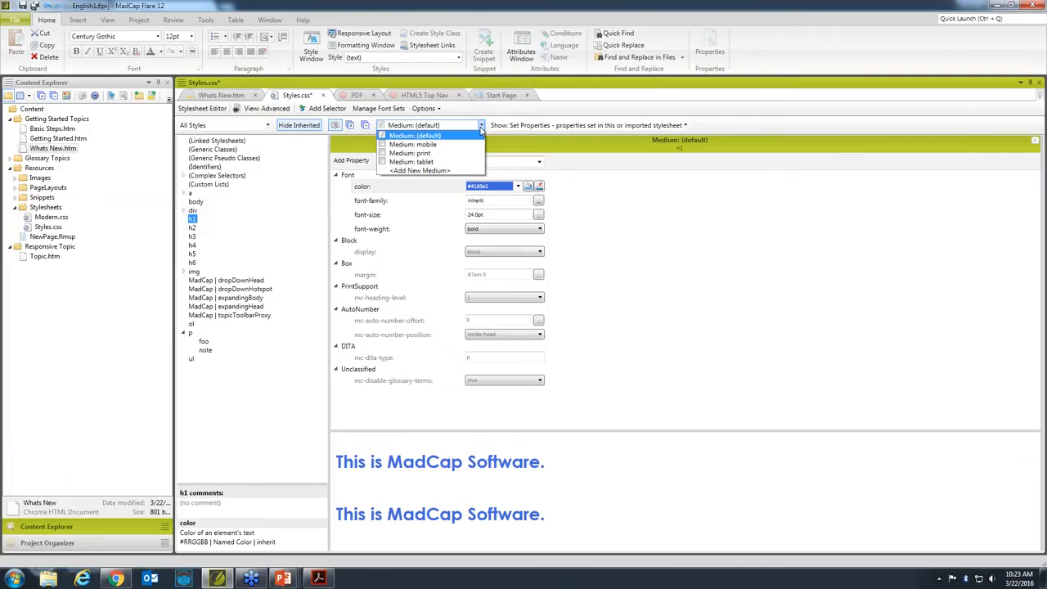
left_click(381, 162)
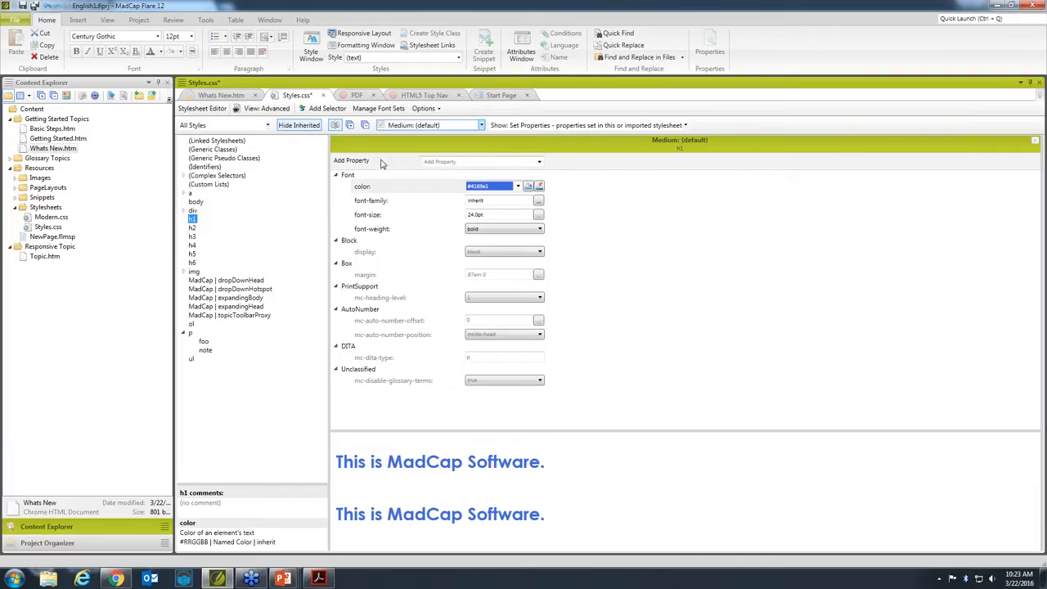
left_click(482, 125)
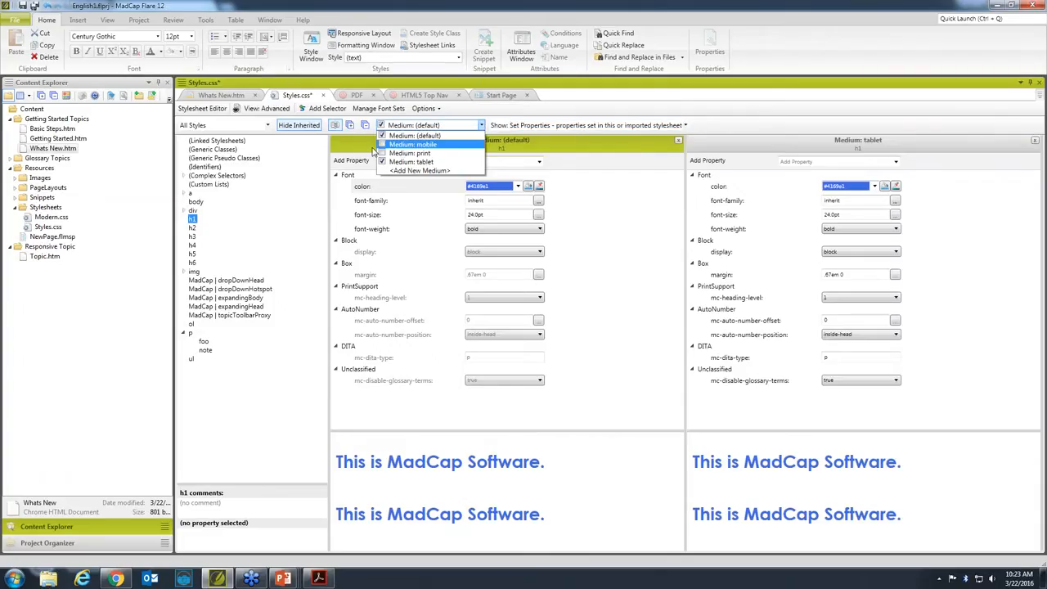
left_click(382, 148)
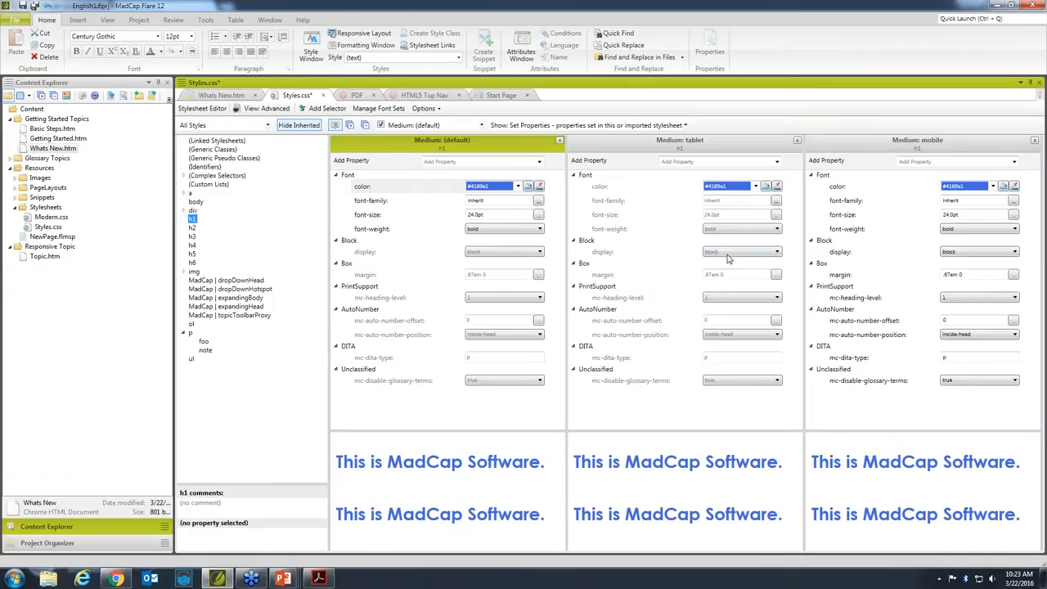
Set the h1 color to purple #9400d3 in the tablet medium and black #000000 in the mobile medium.
left_click(756, 187)
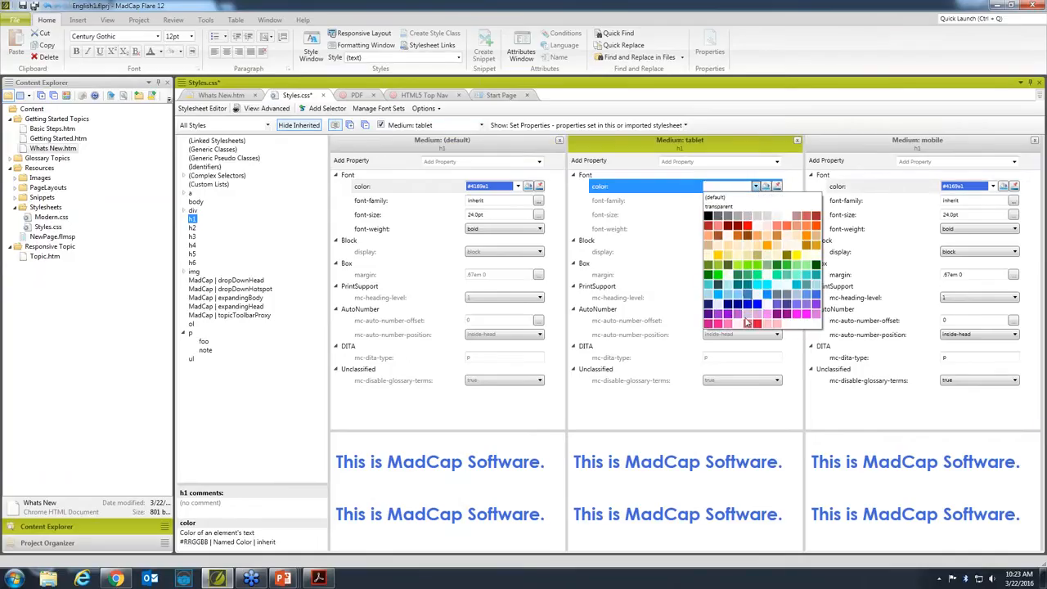
left_click(730, 321)
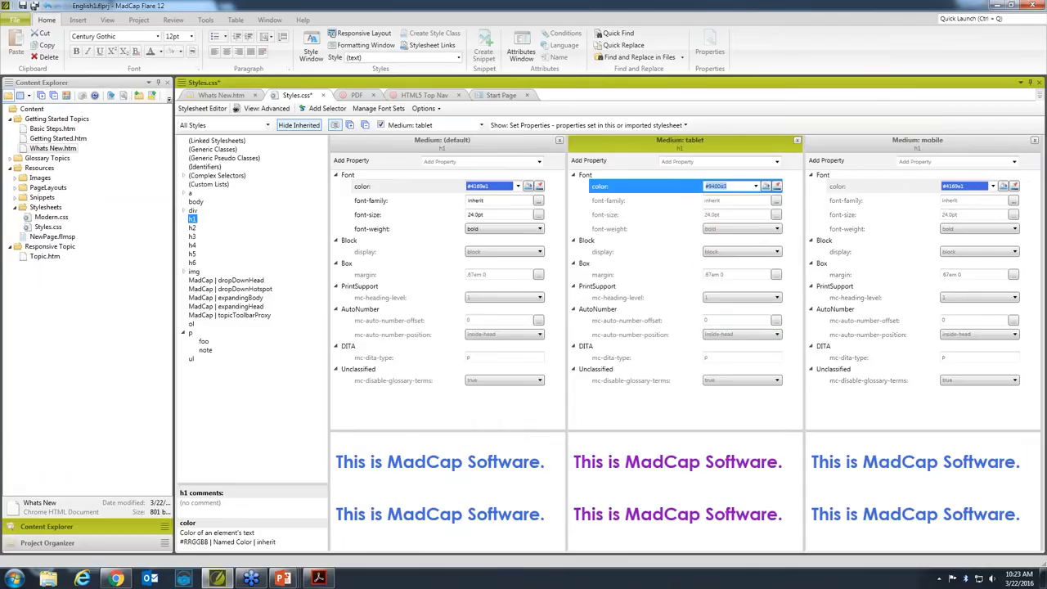
left_click(1015, 161)
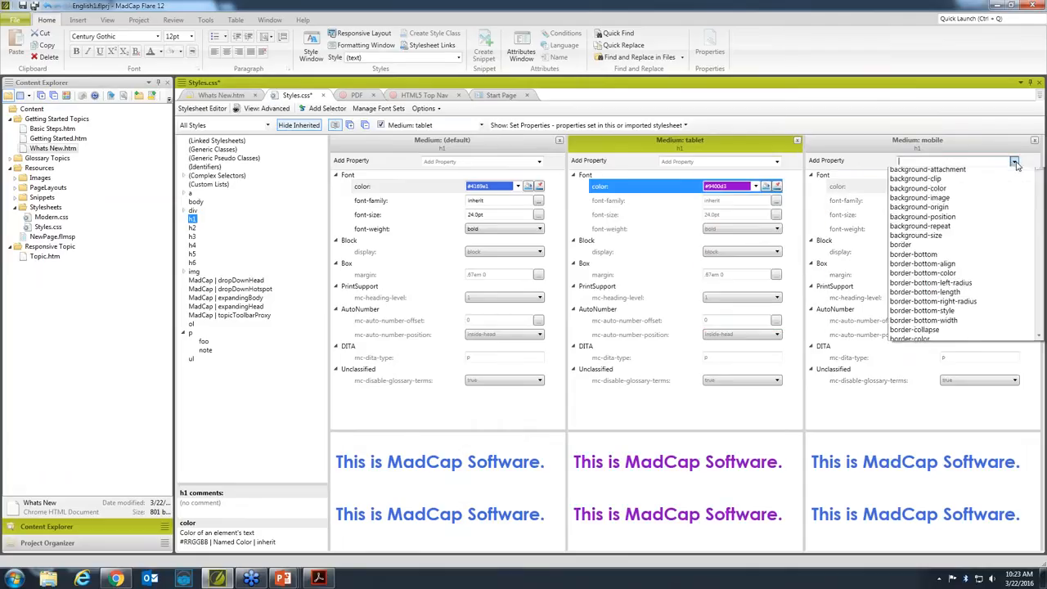
left_click(928, 163)
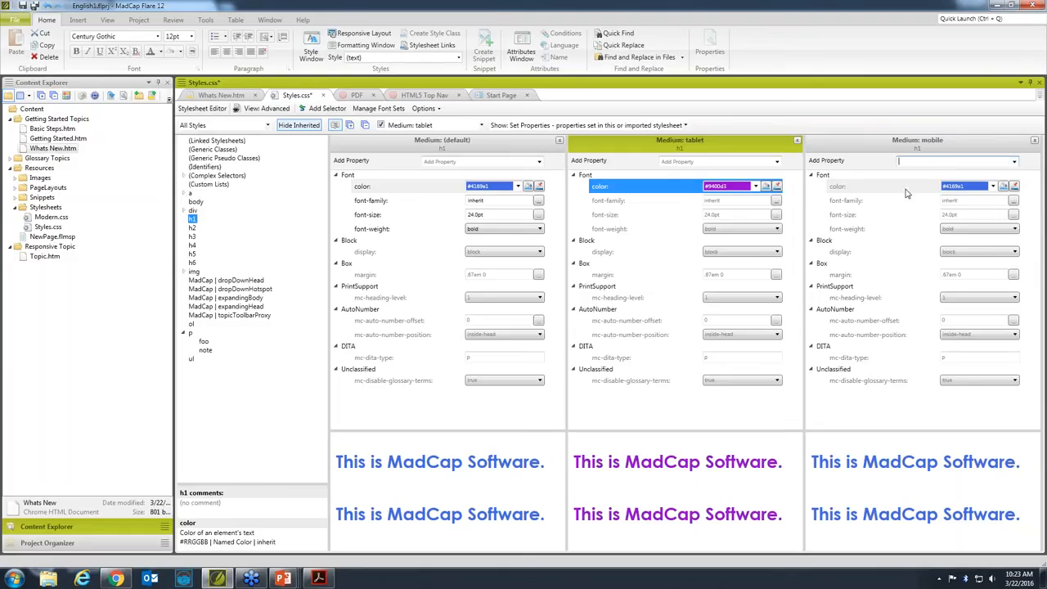
left_click(992, 187)
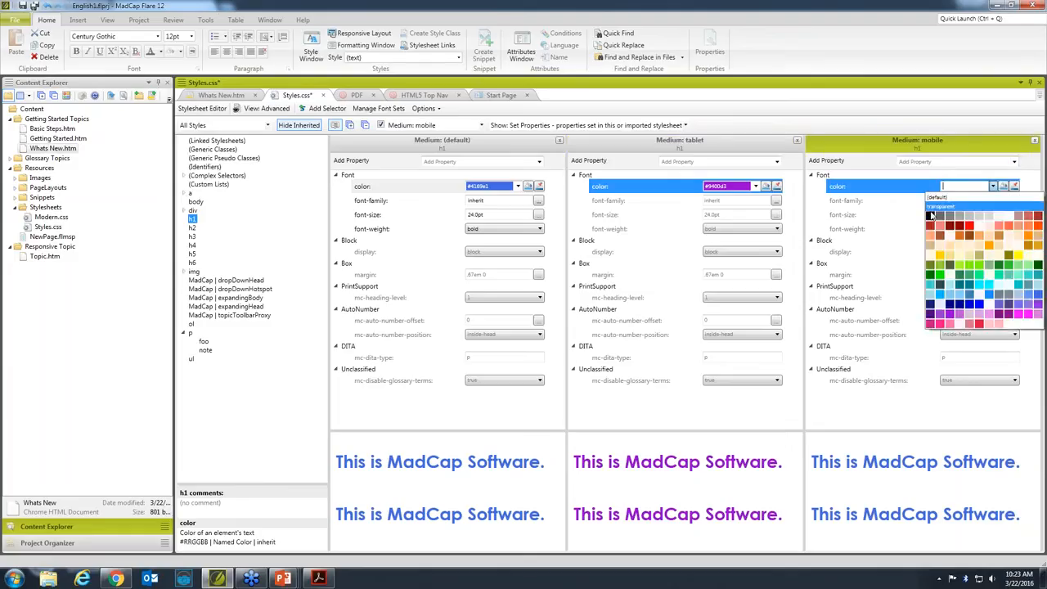
left_click(930, 216)
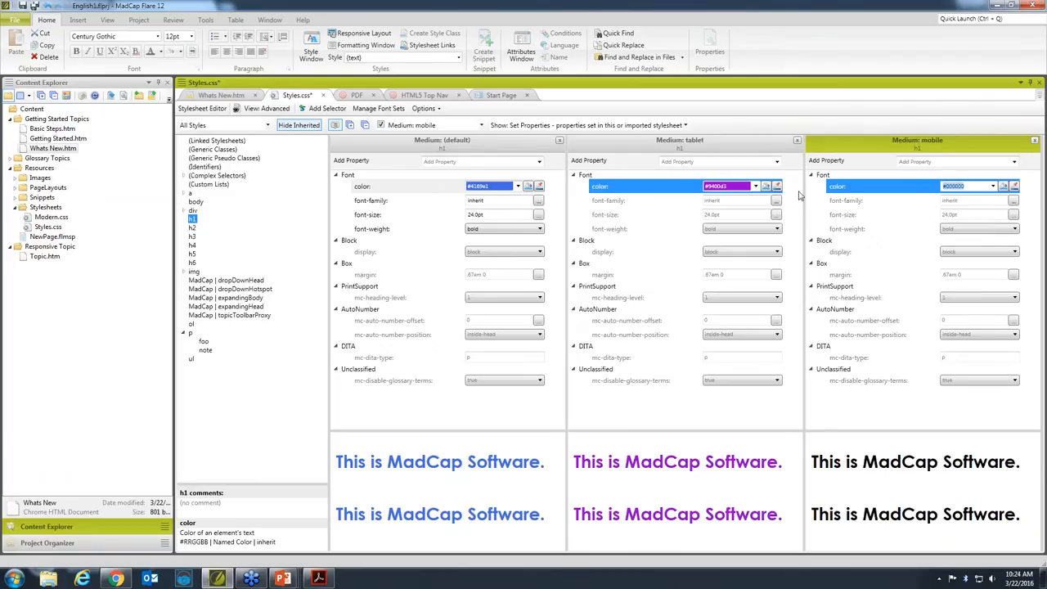
Examine the Medium and Media Query choices for adding a new medium, and cancel without adding one.
left_click(424, 108)
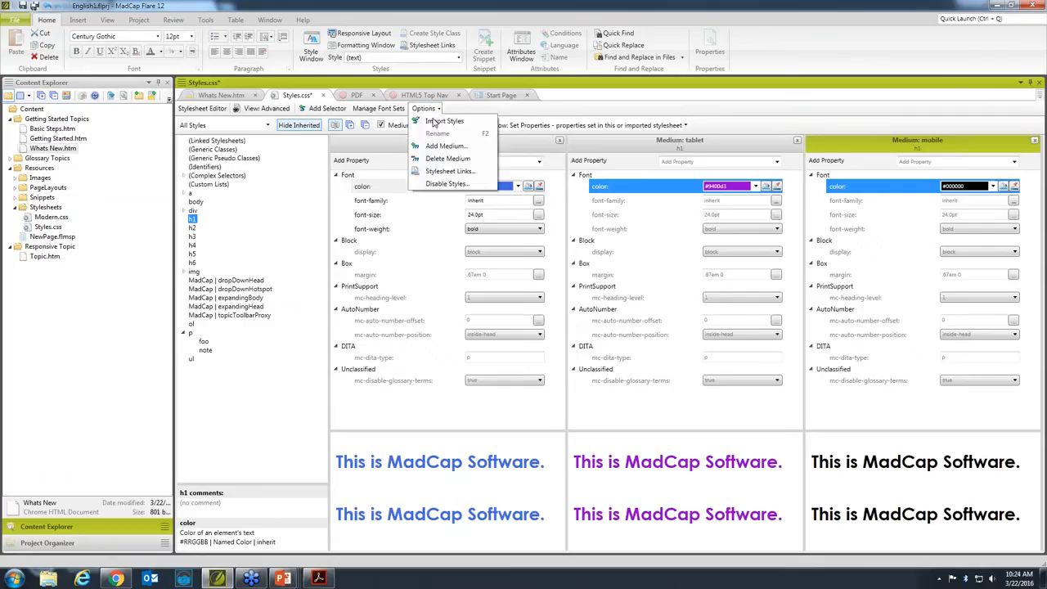
left_click(445, 145)
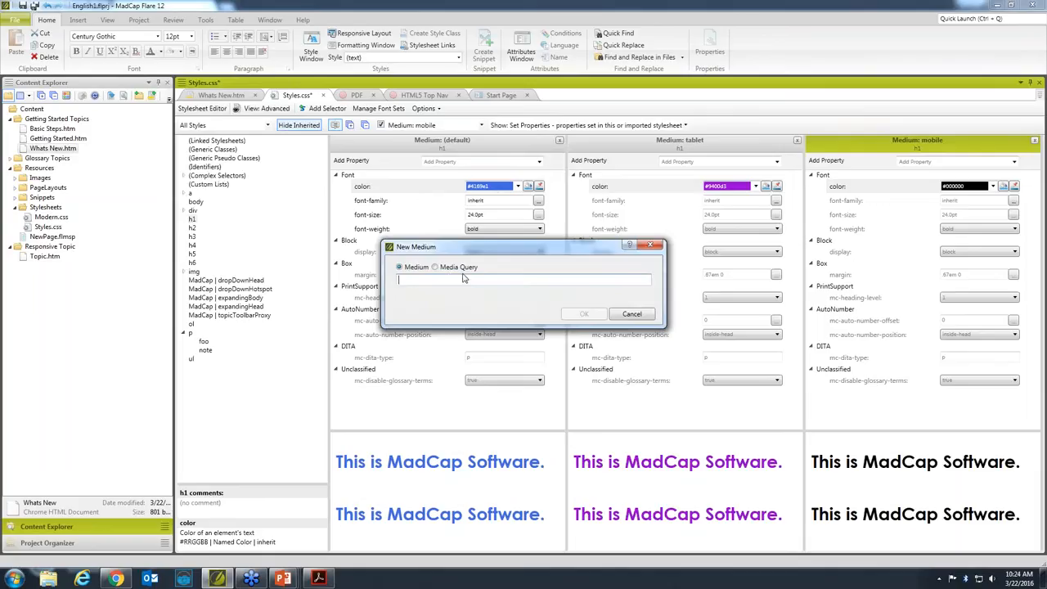
left_click(642, 315)
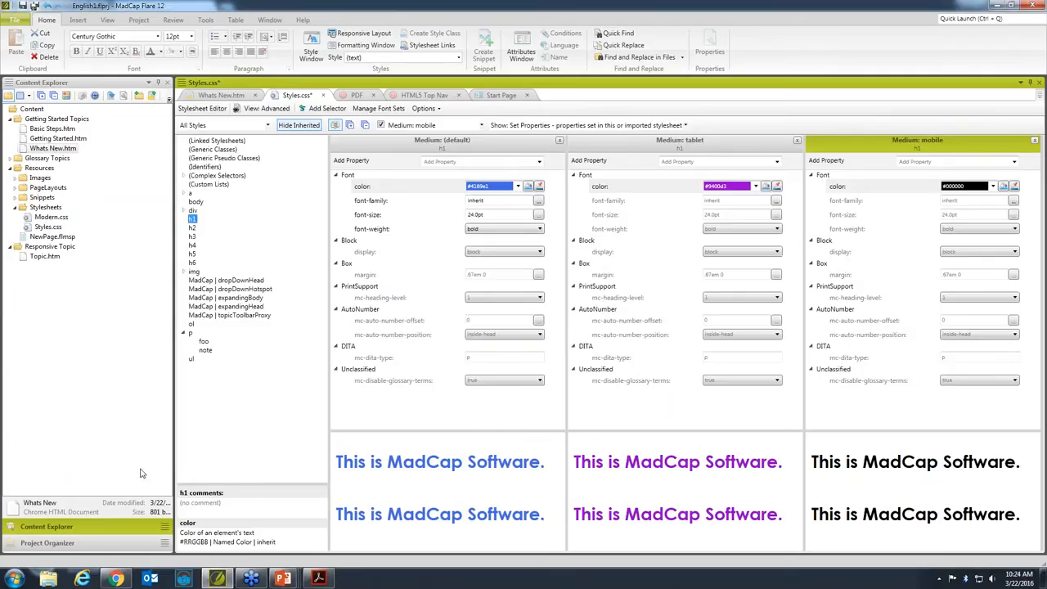
Open the HTML5 Top Nav target's Skin settings and examine its tablet and mobile breakpoints.
left_click(79, 543)
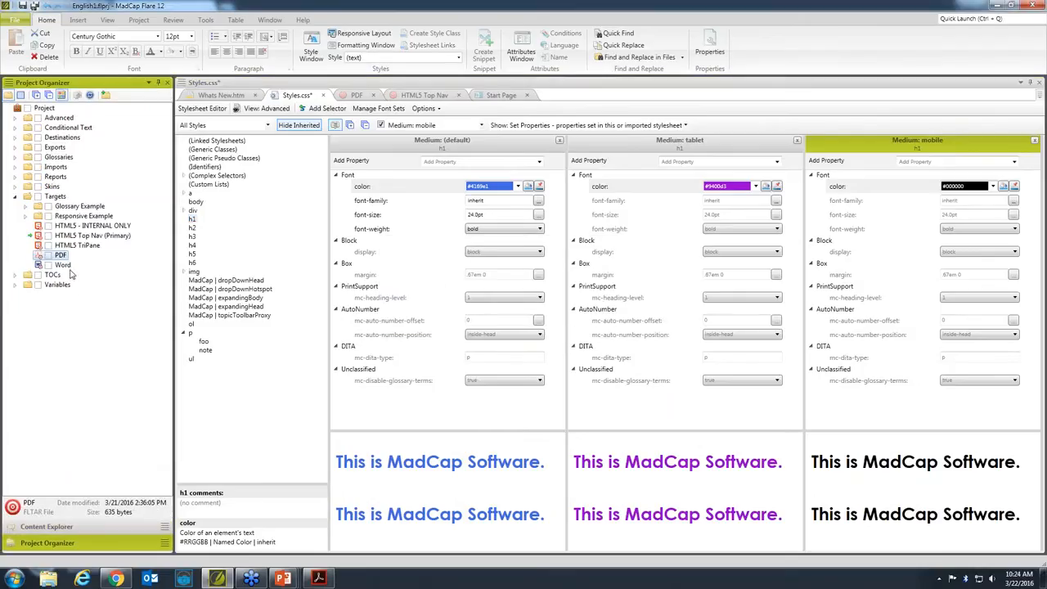
double_click(65, 236)
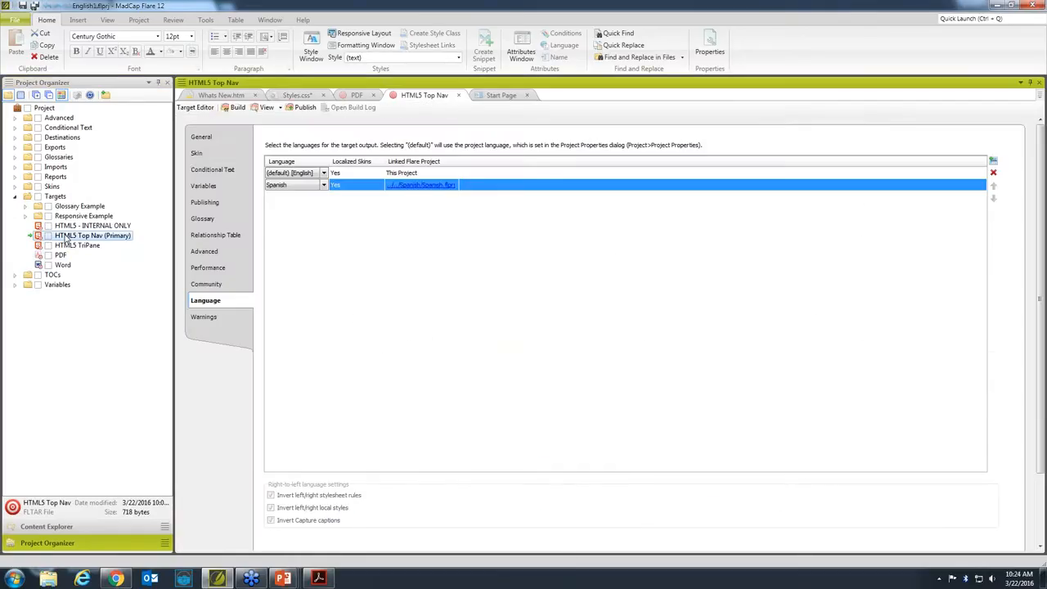
left_click(201, 156)
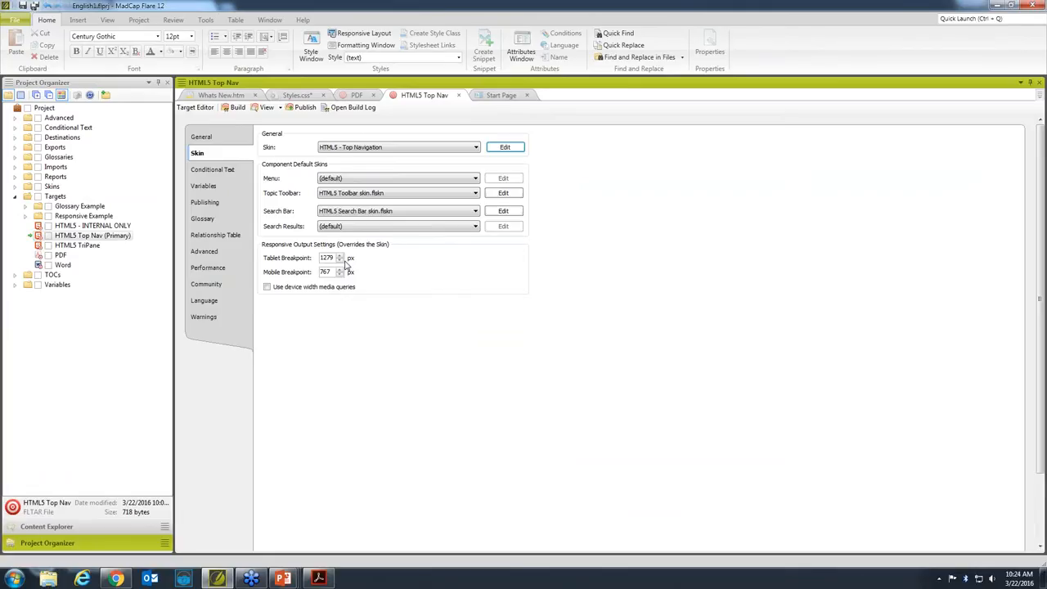
Return to Styles.css and save the stylesheet's medium color changes.
left_click(303, 94)
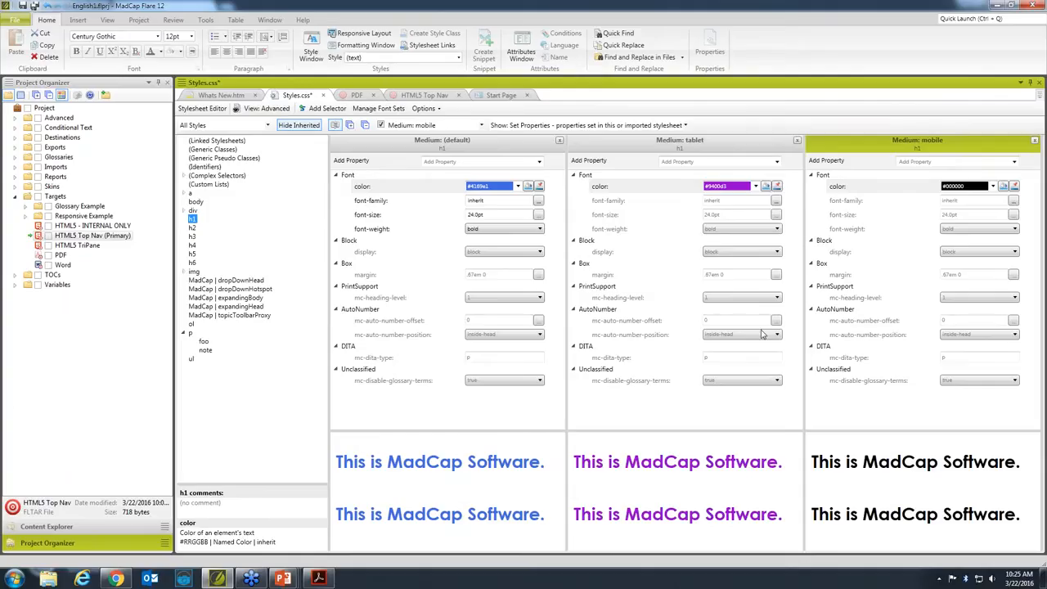
left_click(24, 6)
Open Topic.htm from the Responsive Topic folder and switch its view to Web Layout.
left_click(85, 524)
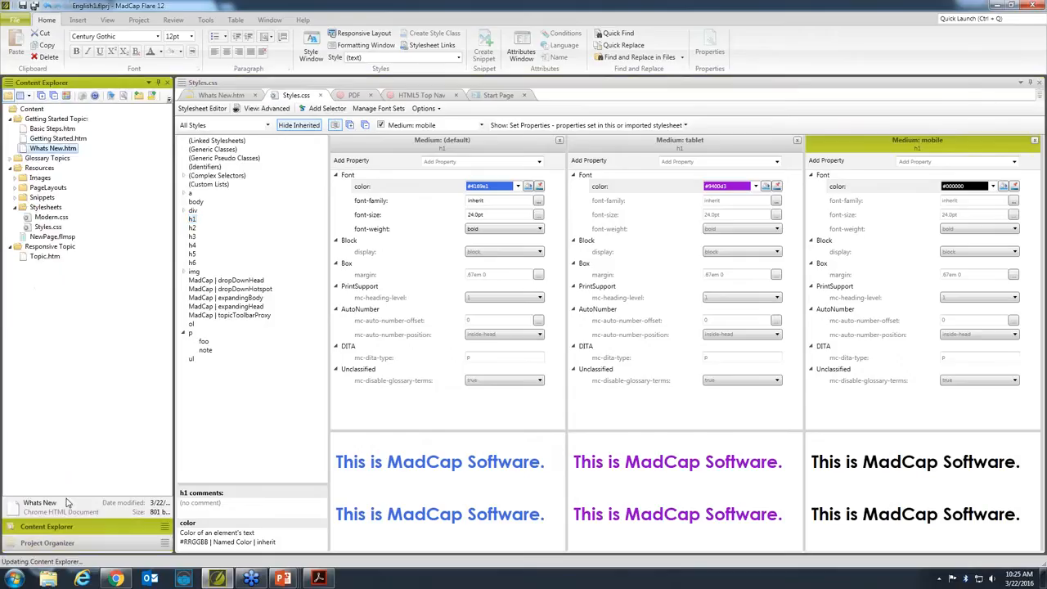
double_click(43, 256)
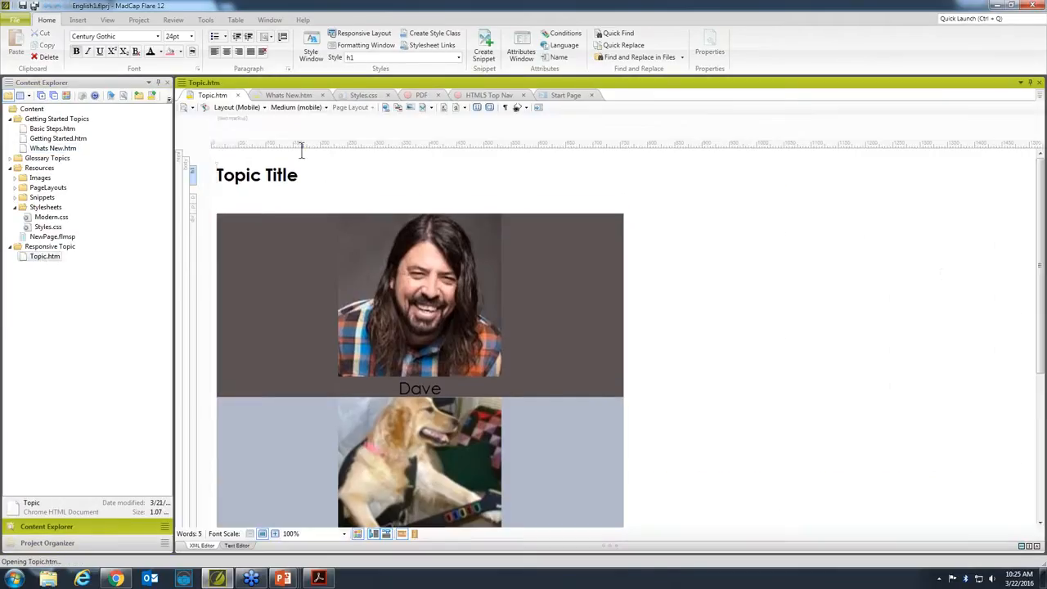
left_click(235, 107)
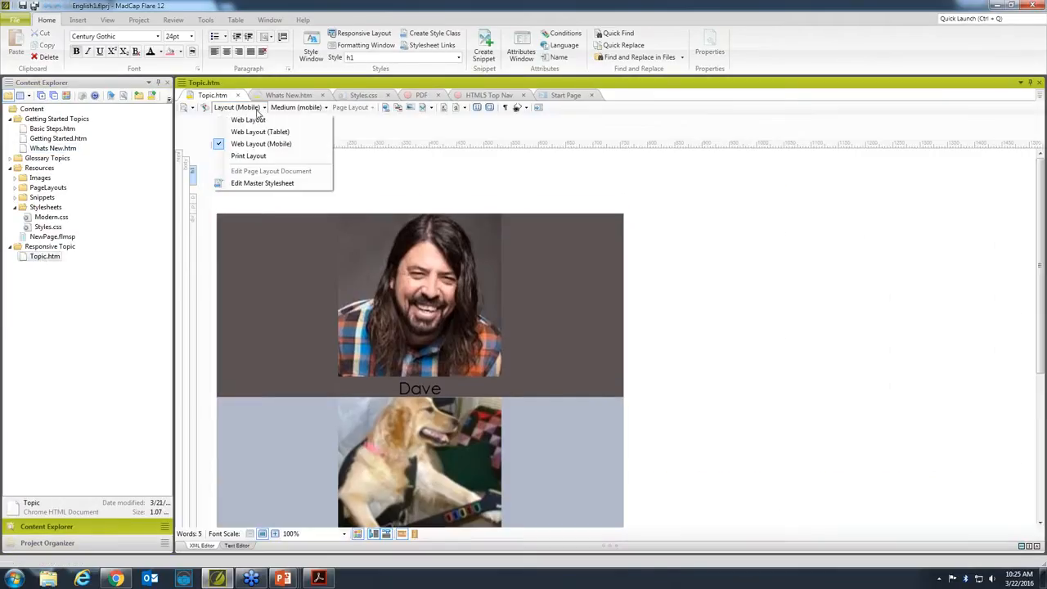
left_click(253, 120)
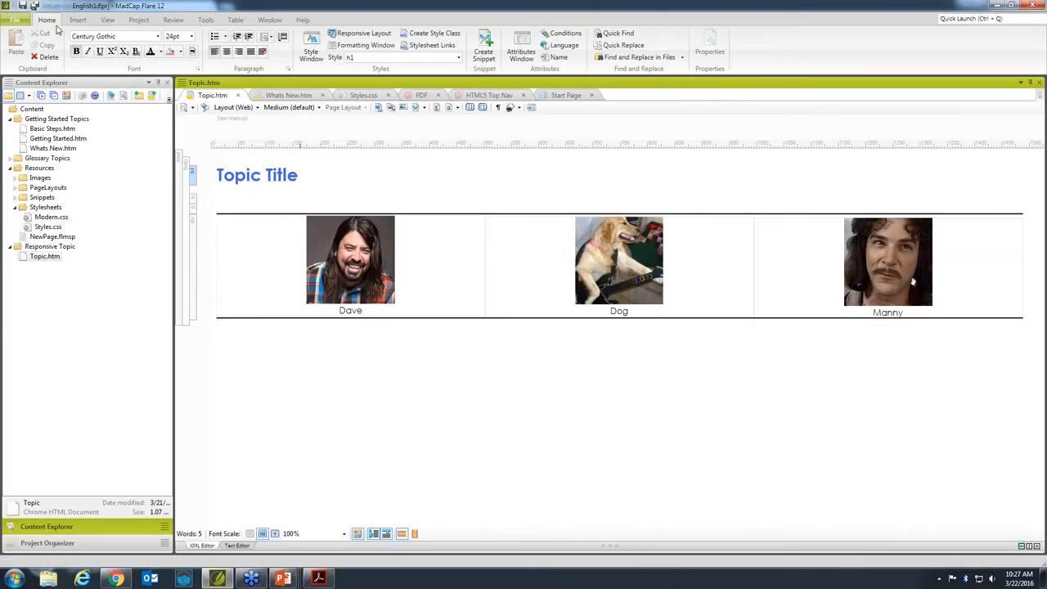
Show the Responsive Layout pane and preview the Row-6-6 and Row-8-4 templates for a new row style without creating one.
left_click(364, 37)
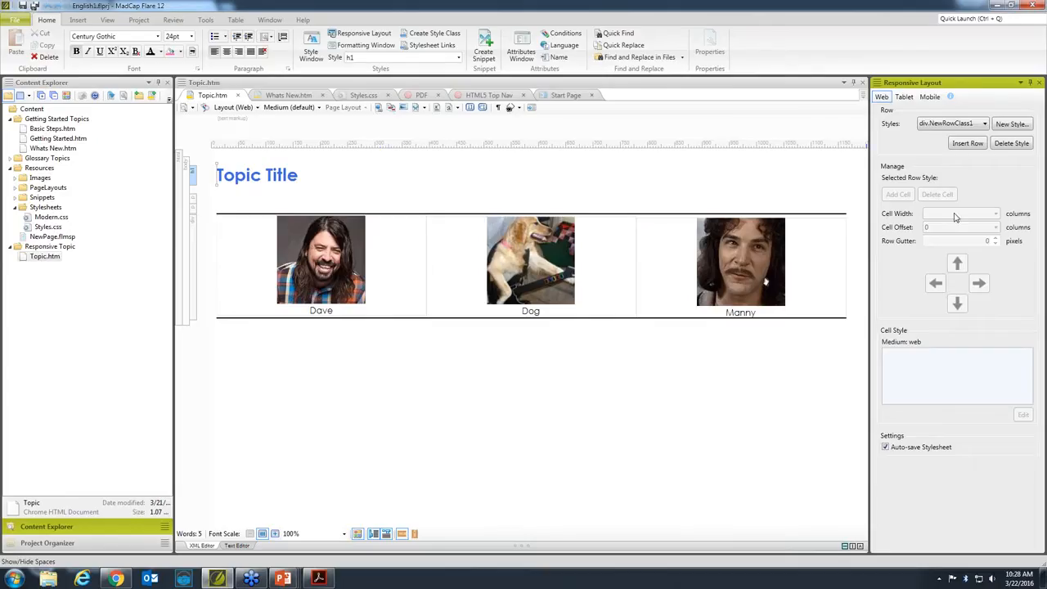
left_click(1013, 125)
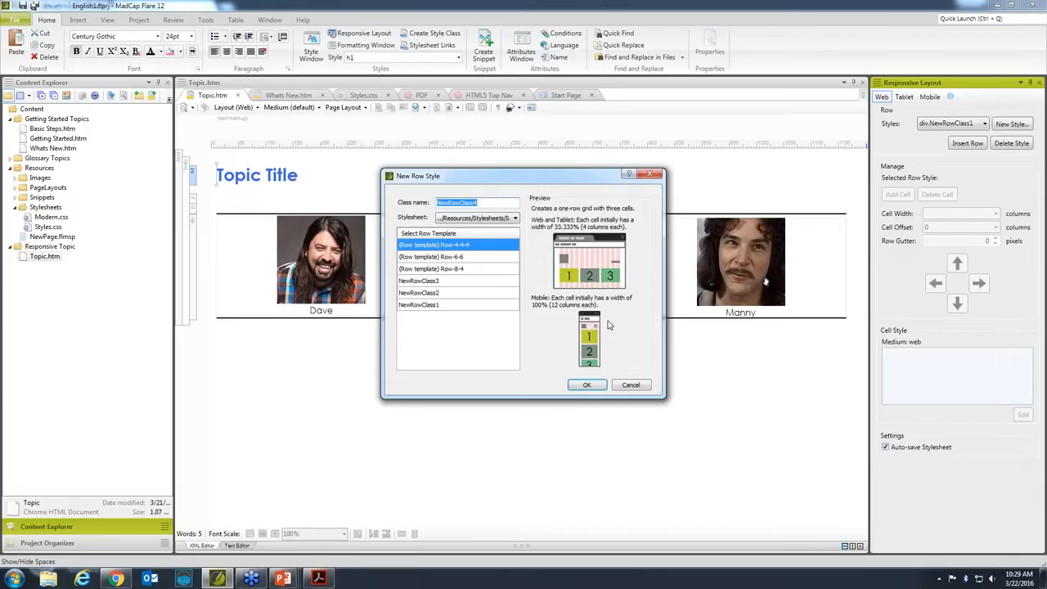
left_click(453, 258)
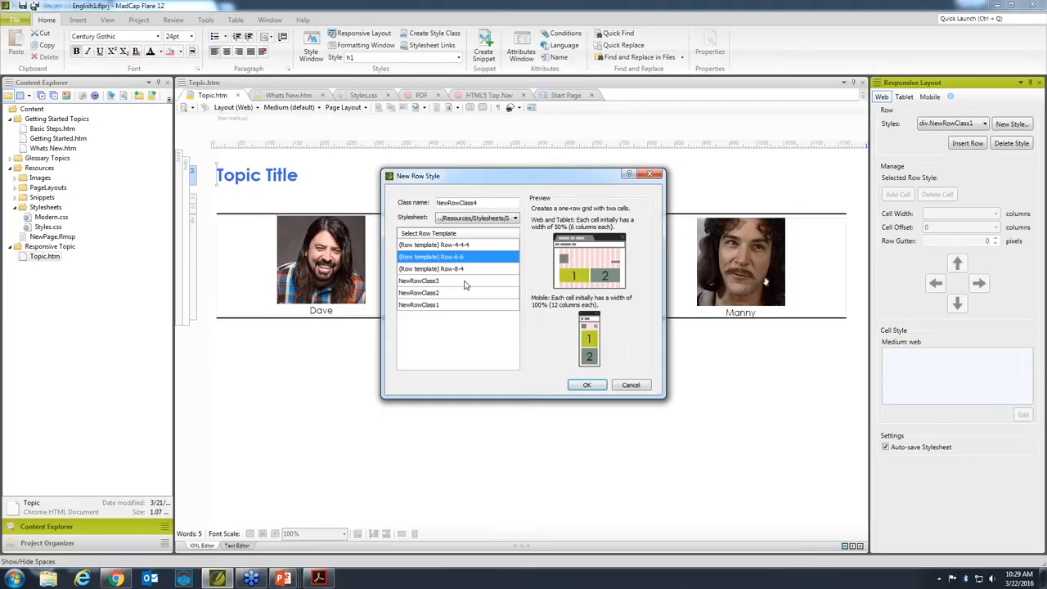
left_click(434, 269)
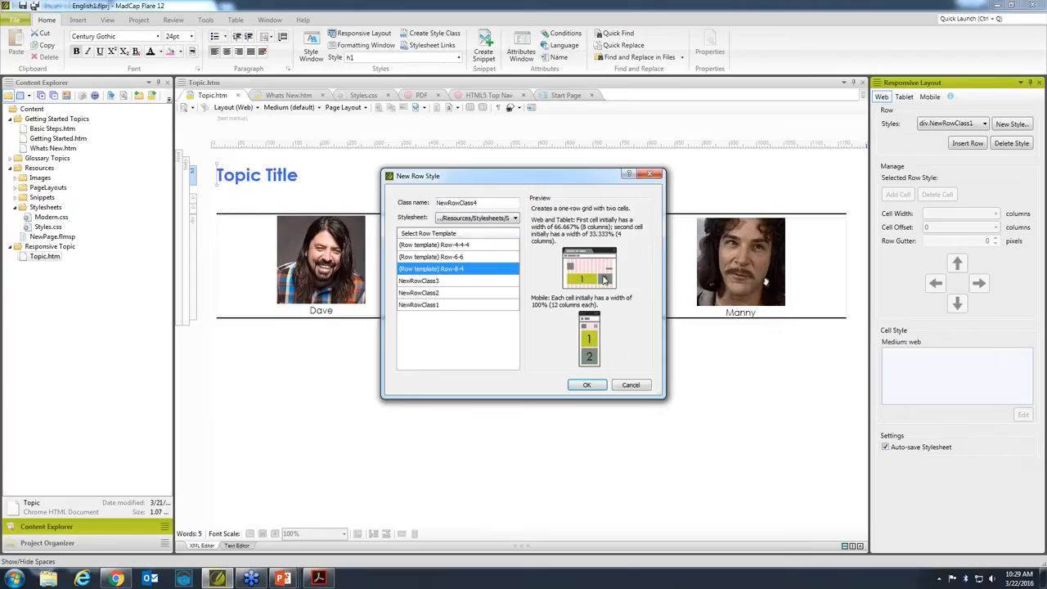
left_click(629, 387)
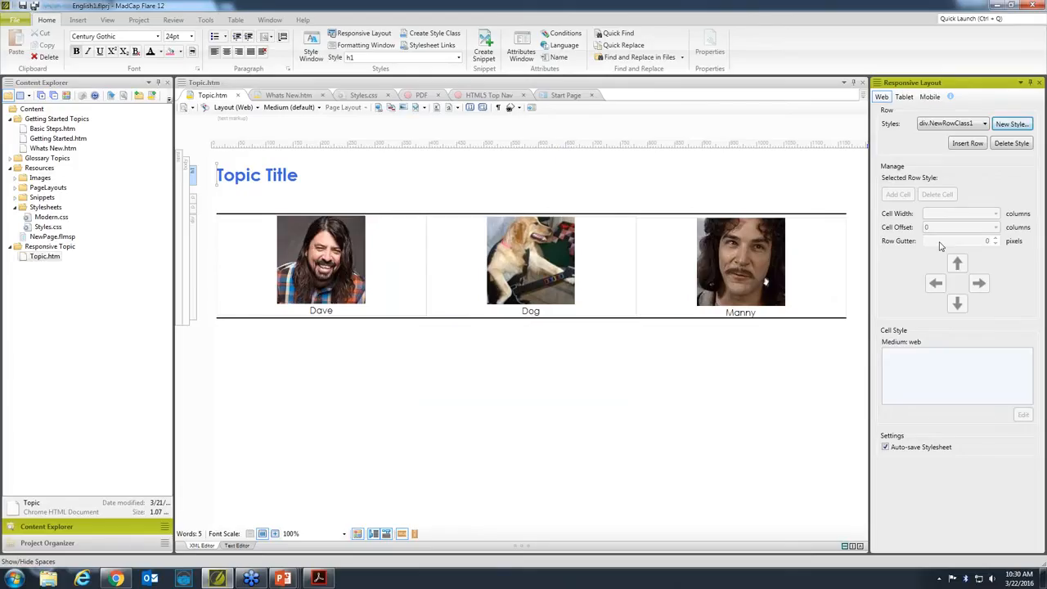
Move the row's first image cell one place to the right and bring it back to the first place.
left_click(401, 253)
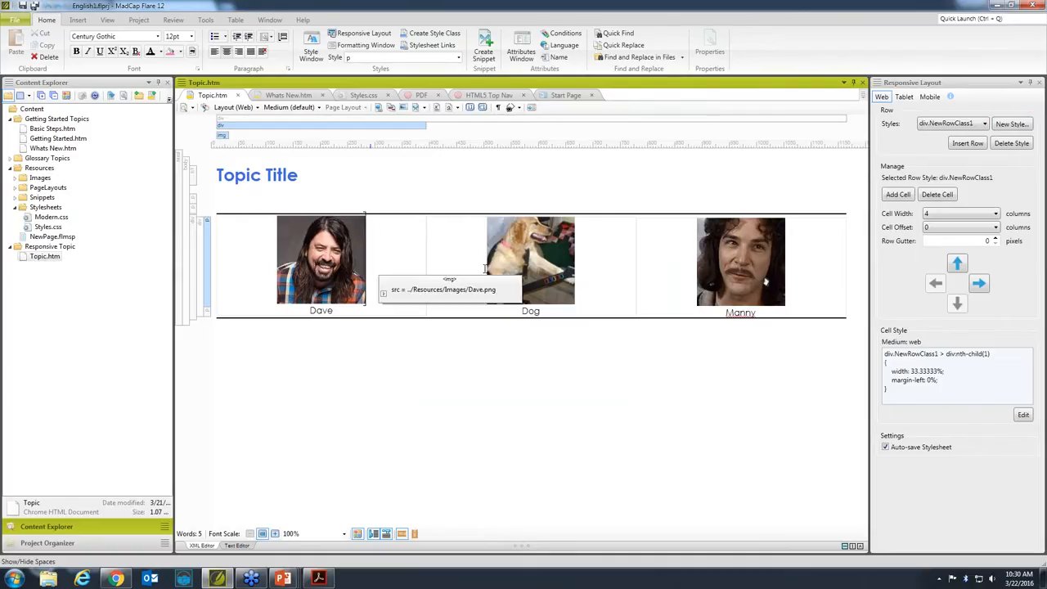
left_click(980, 284)
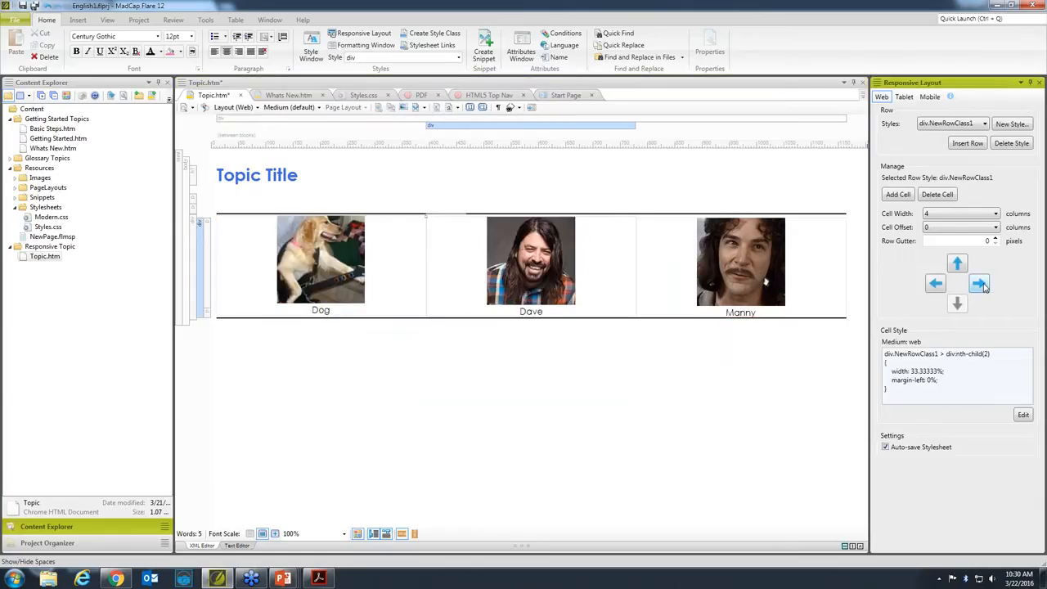
left_click(942, 284)
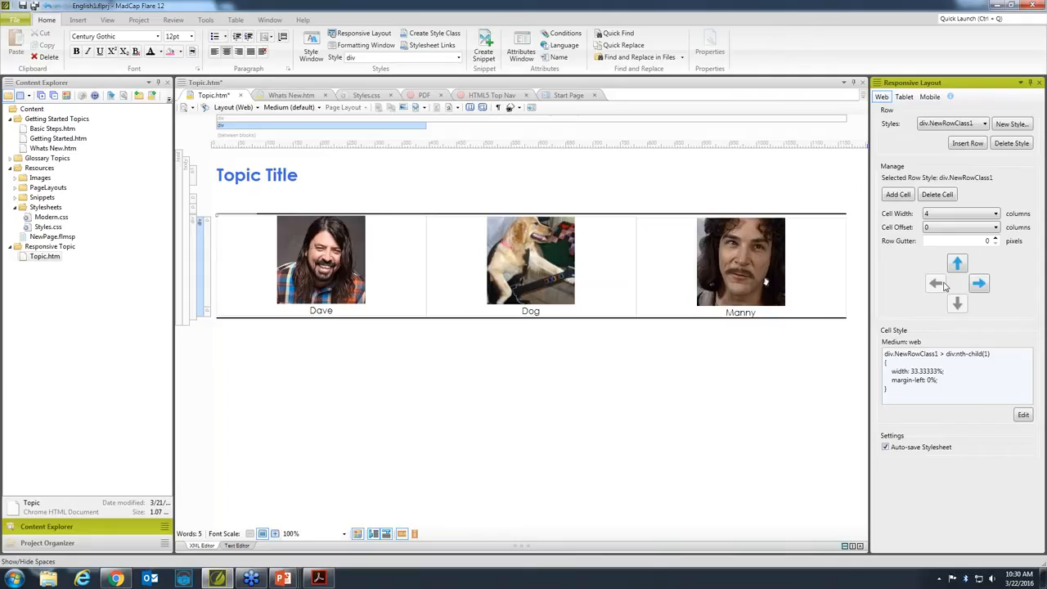
Examine how the image row is laid out in the tablet and mobile views of the topic.
left_click(903, 98)
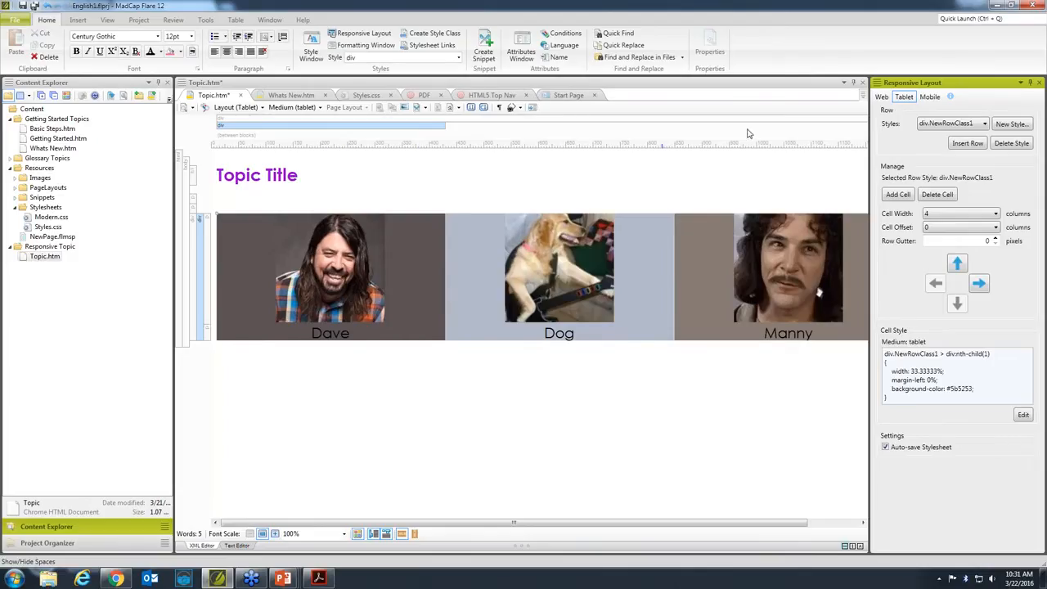
left_click(929, 96)
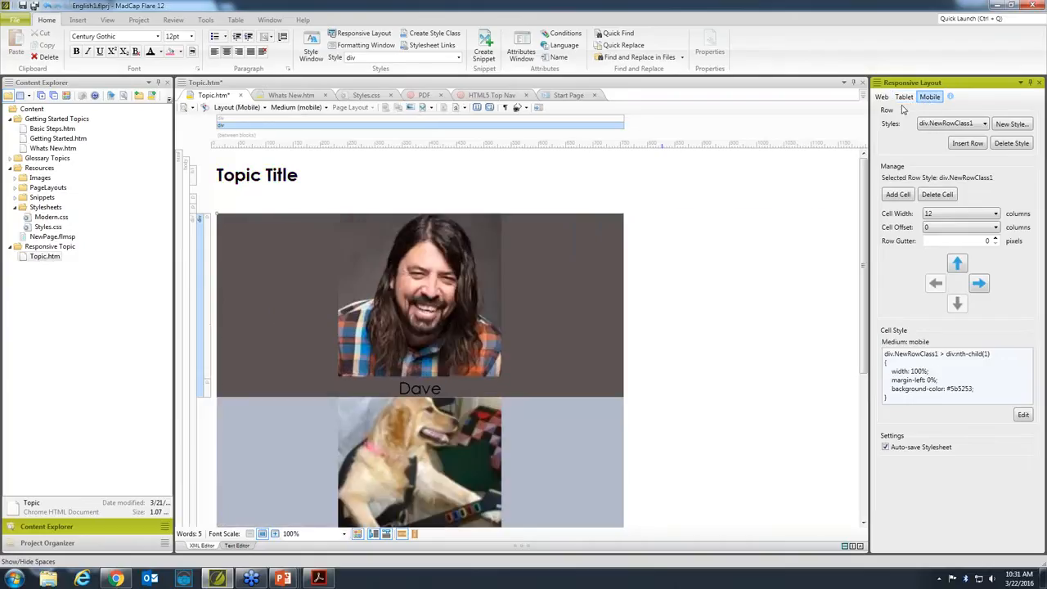
left_click(561, 328)
scroll(561, 328, "down", 2)
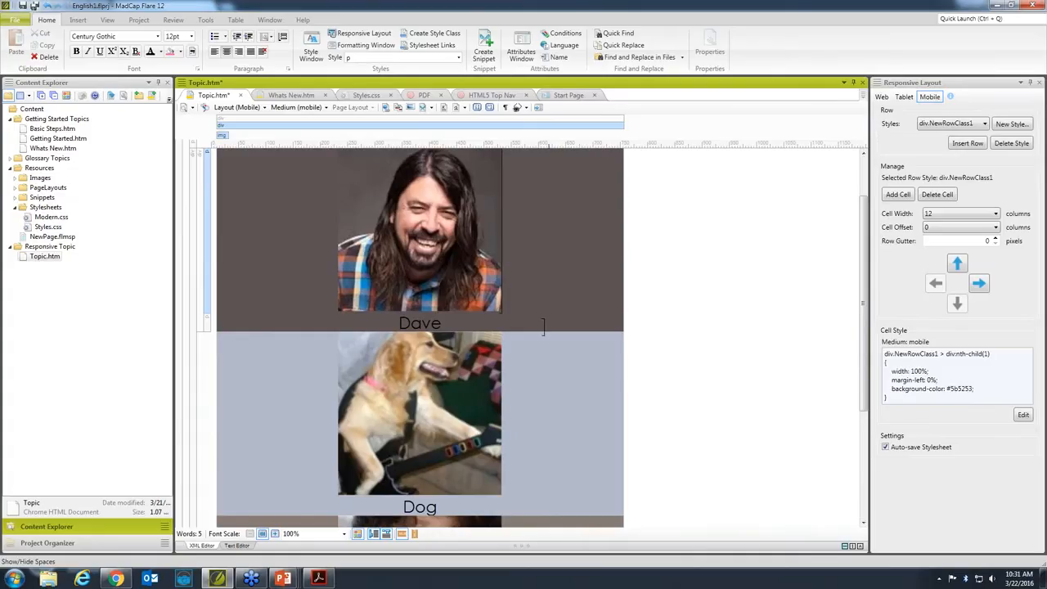
Examine the mobile-medium cell width and style settings of the Dave, Dog and Manny image cells in the row.
left_click(446, 324)
left_click(256, 111)
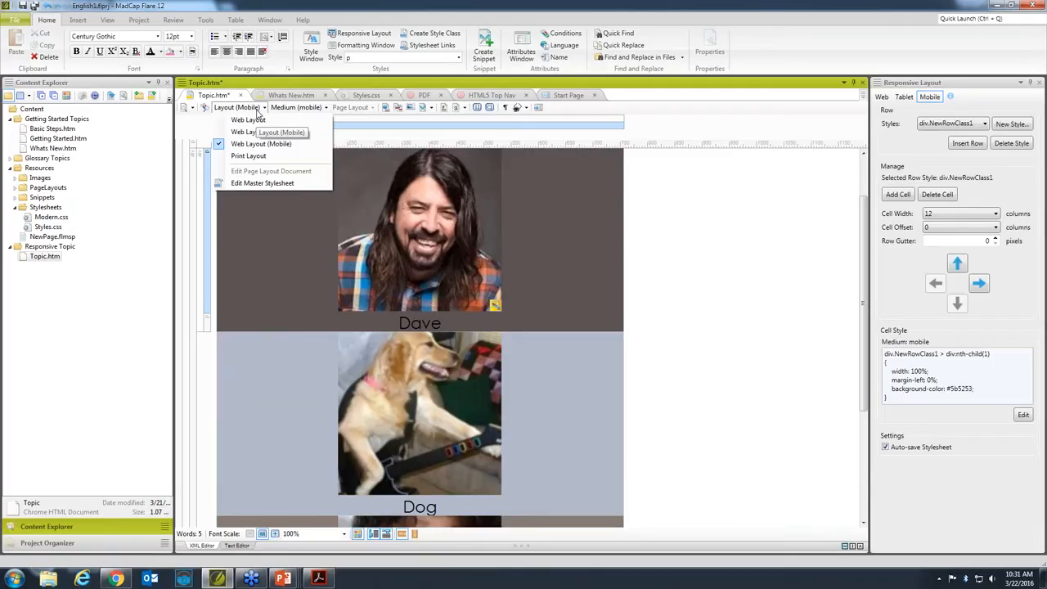
left_click(258, 110)
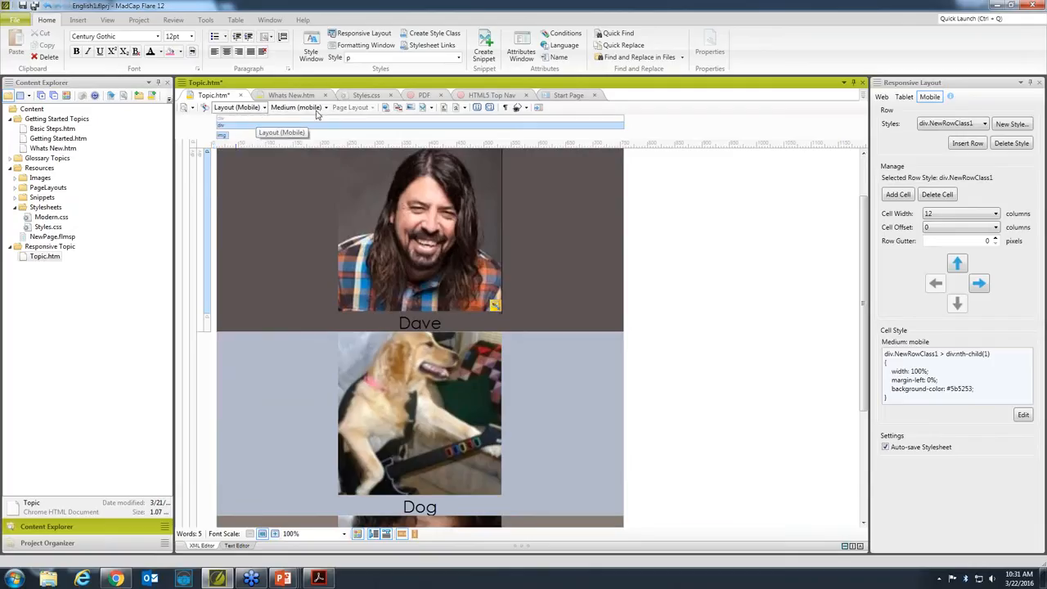
left_click(931, 102)
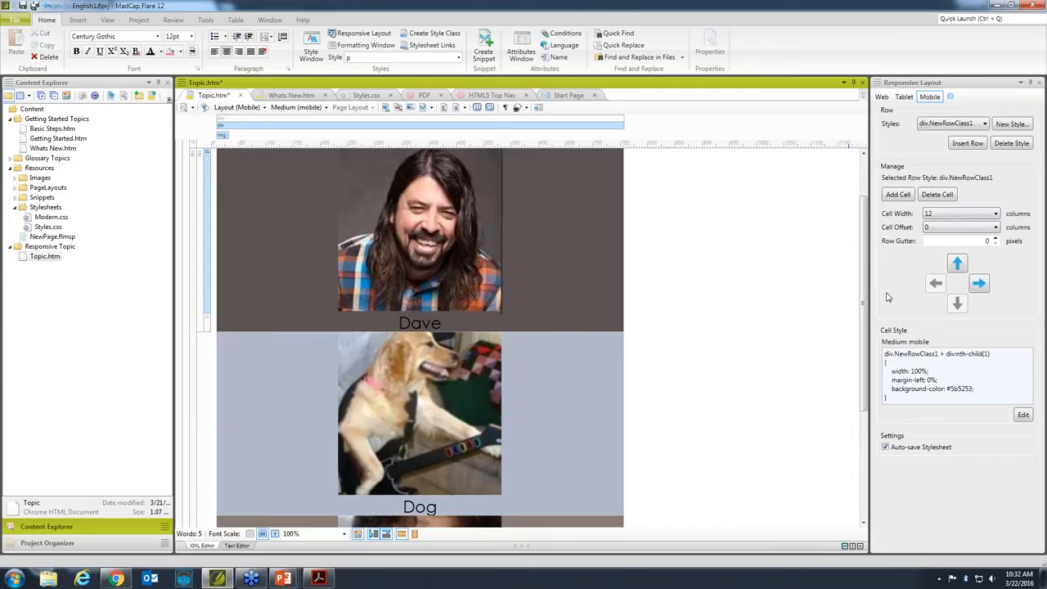
left_click(599, 391)
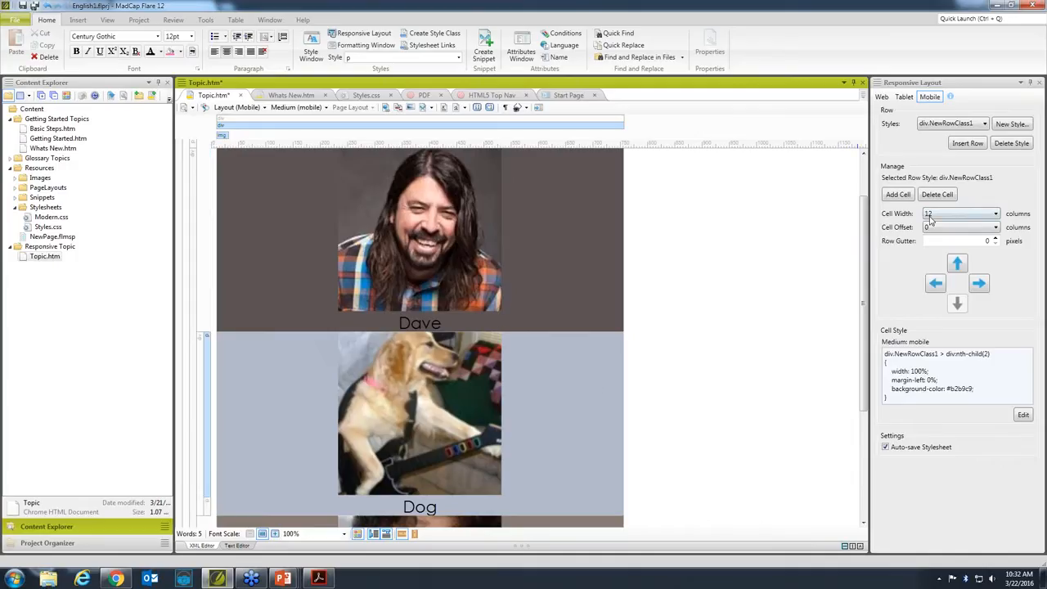
scroll(685, 435, "down", 2)
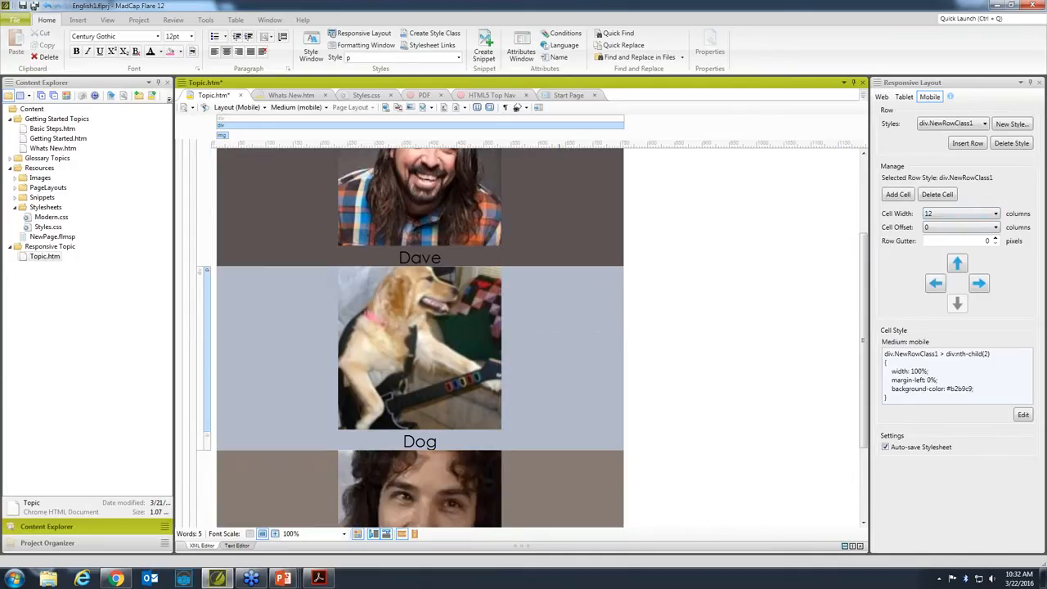
scroll(683, 434, "down", 2)
scroll(419, 335, "down", 2)
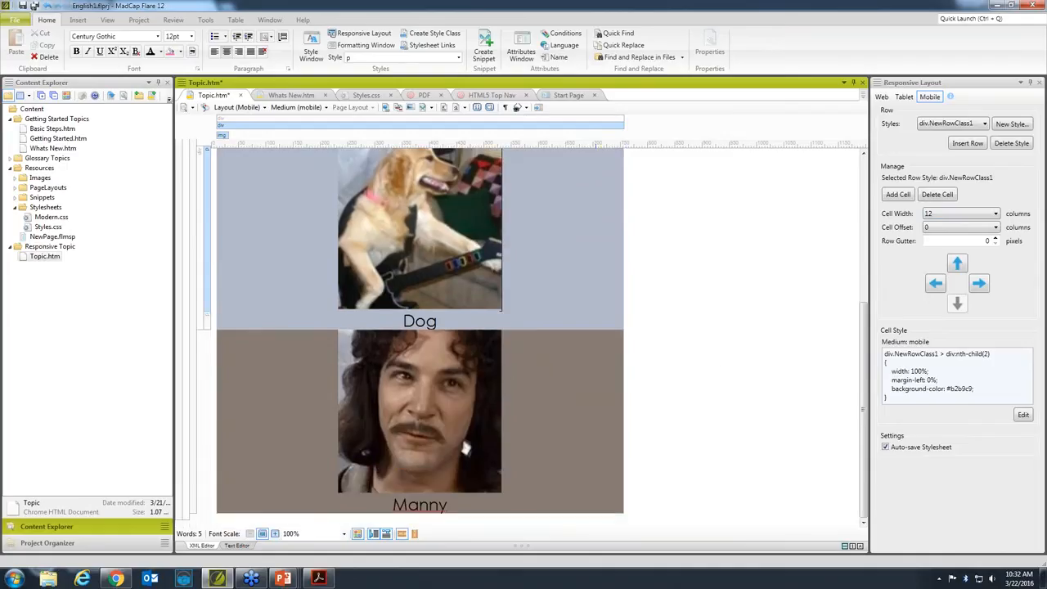
left_click(716, 355)
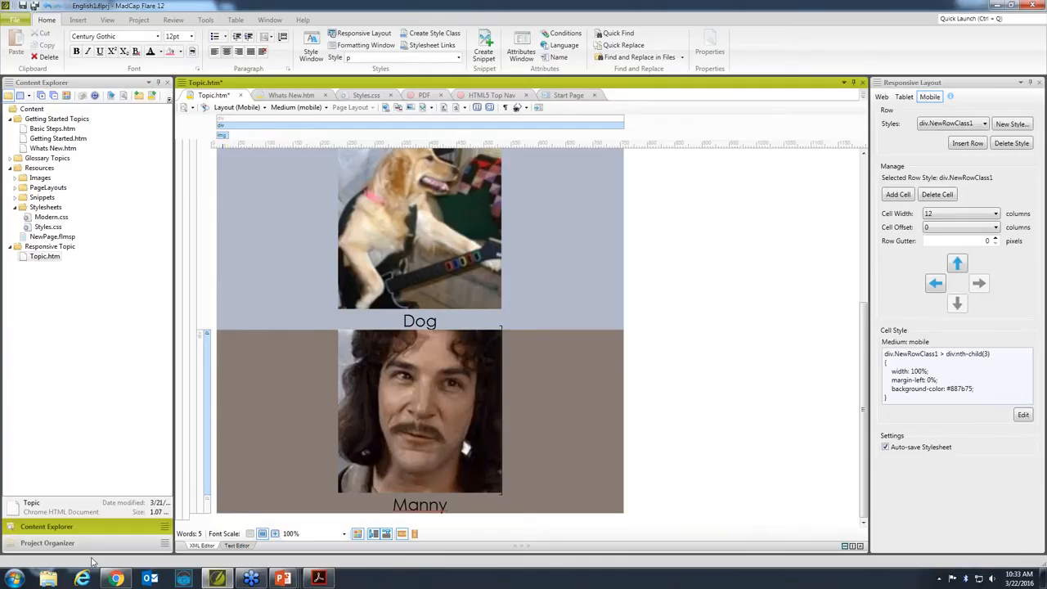
Switch to Chrome, load madcapsoftware.com and open the MadCap Flare online help from the site's documentation links.
mouse_move(107, 579)
left_click(111, 540)
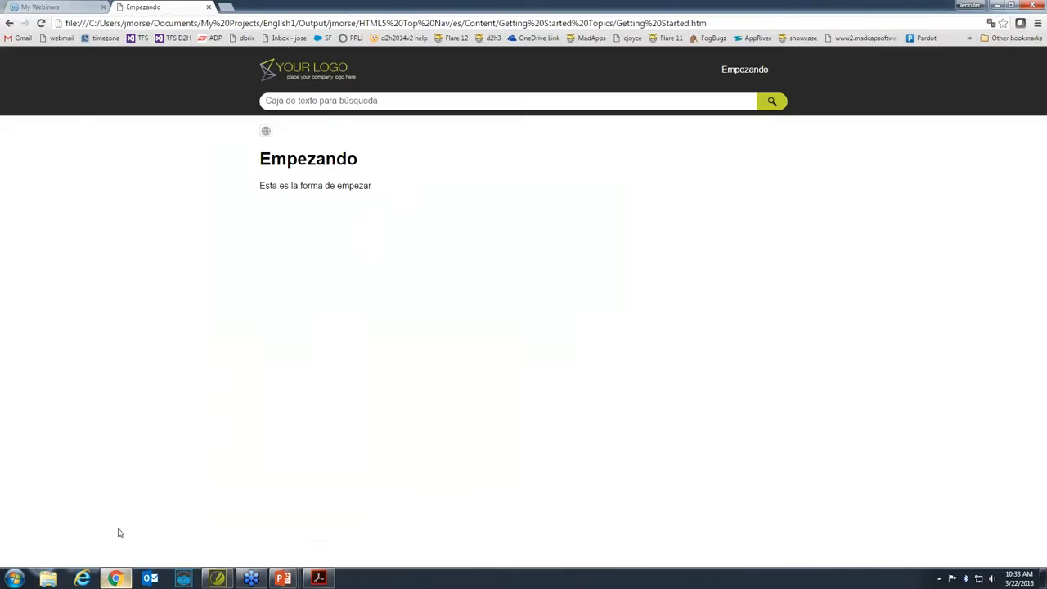
left_click(345, 22)
type("madca")
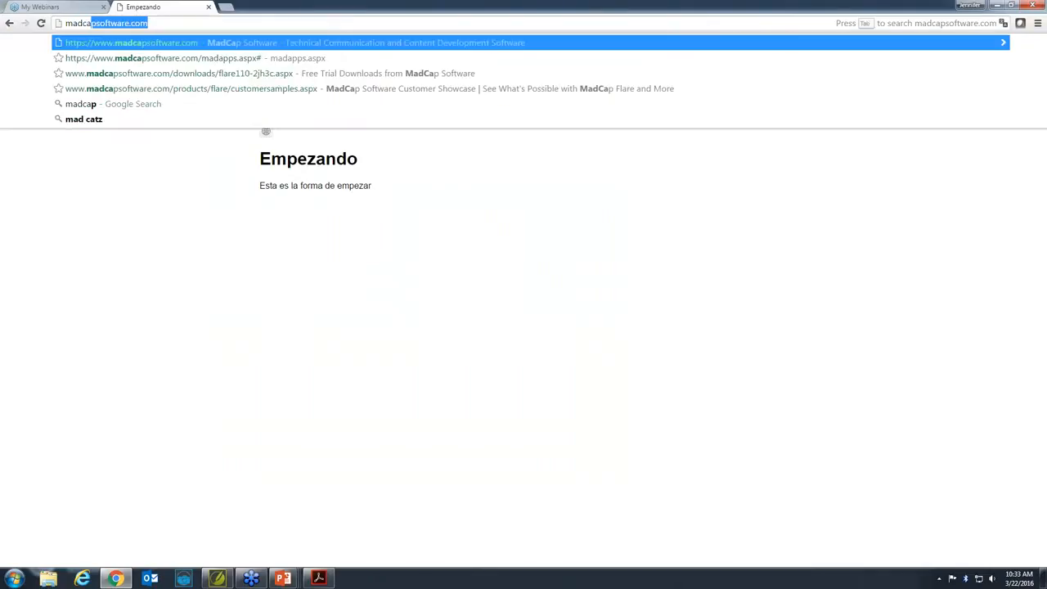
key("Return")
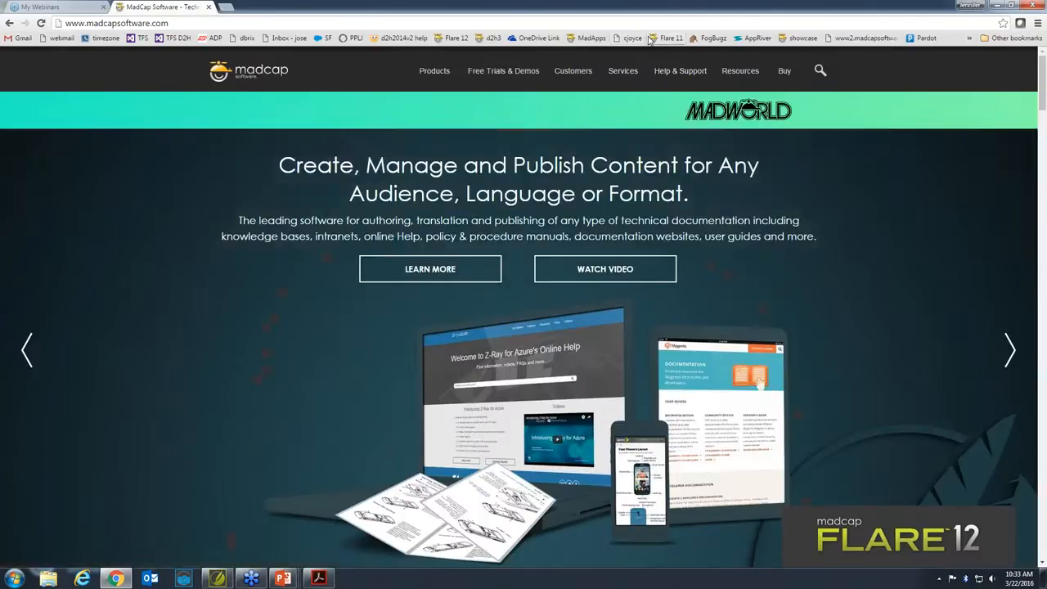
mouse_move(679, 70)
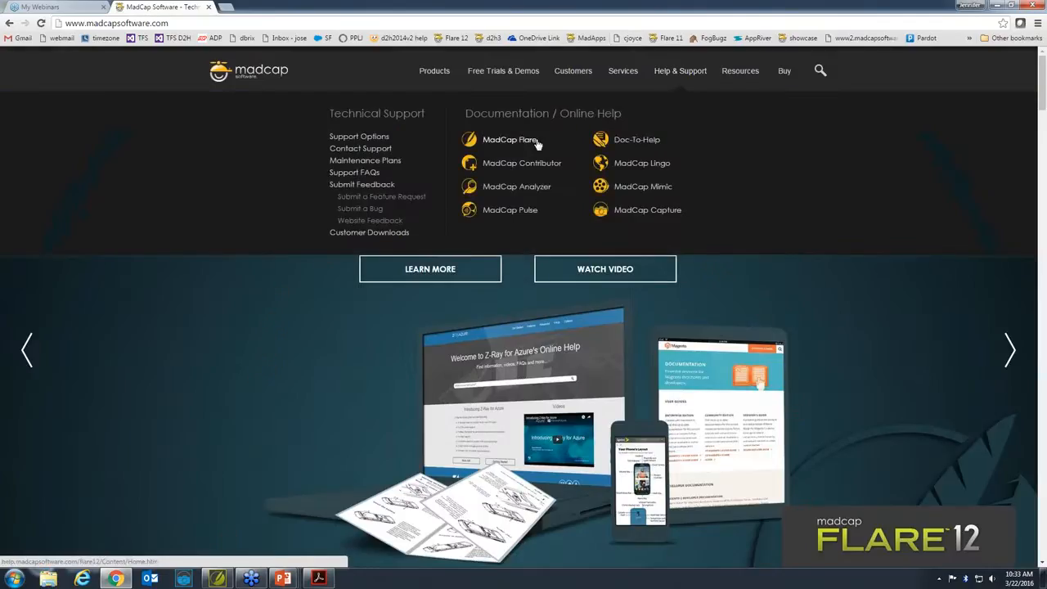
left_click(491, 202)
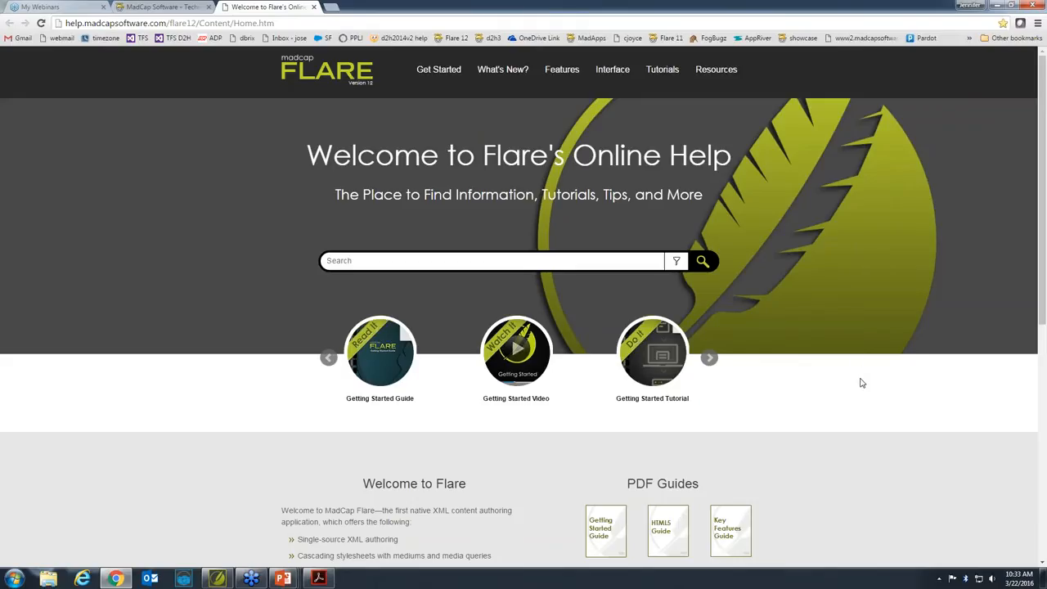
Look over the layout of the Flare online help home page at full desktop width, down to its videos.
scroll(860, 385, "down", 1)
scroll(860, 384, "down", 3)
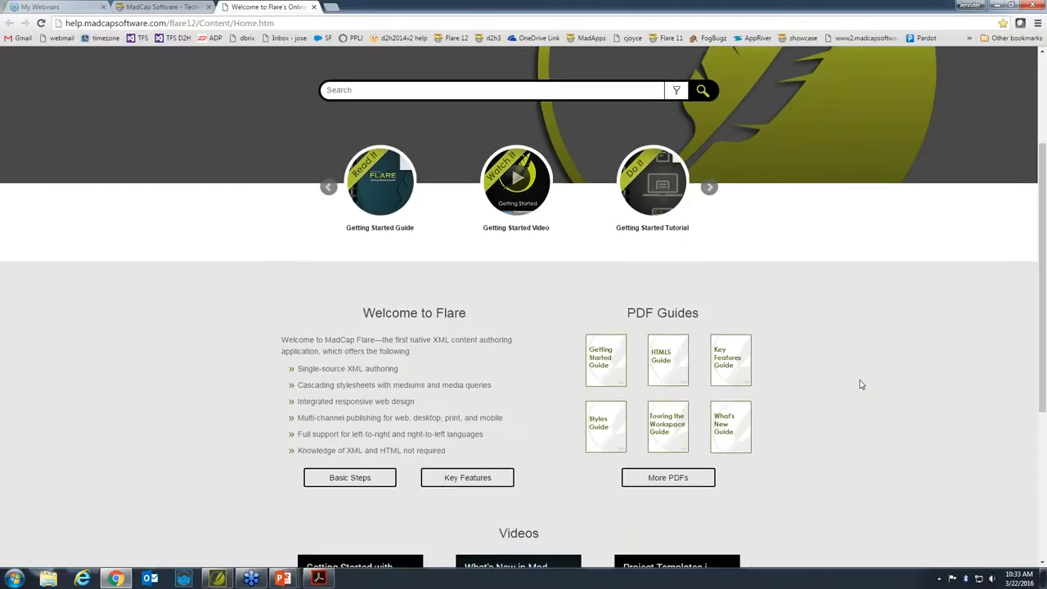
scroll(707, 286, "down", 2)
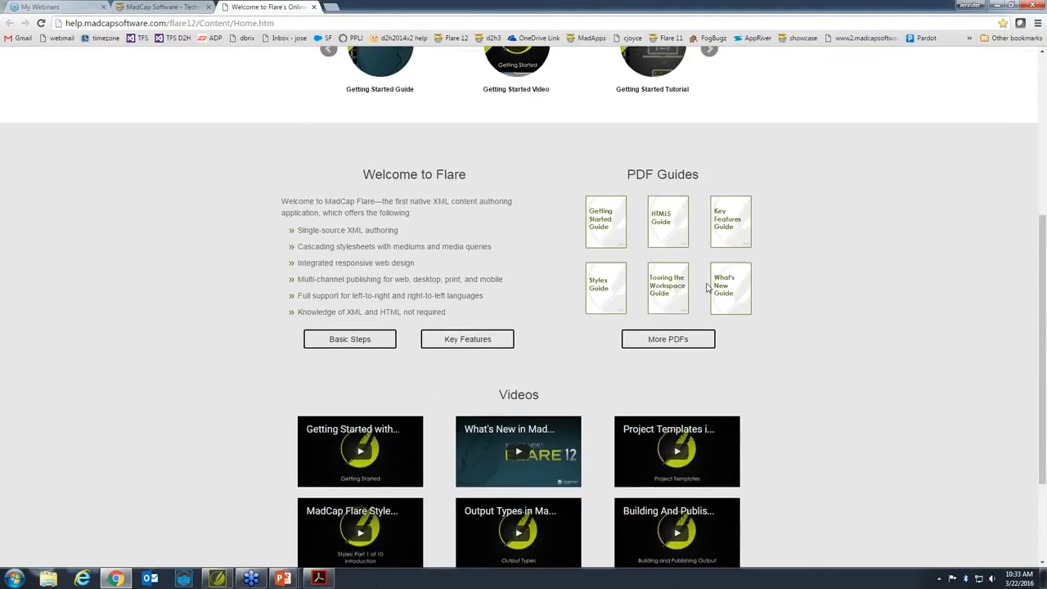
scroll(555, 360, "down", 1)
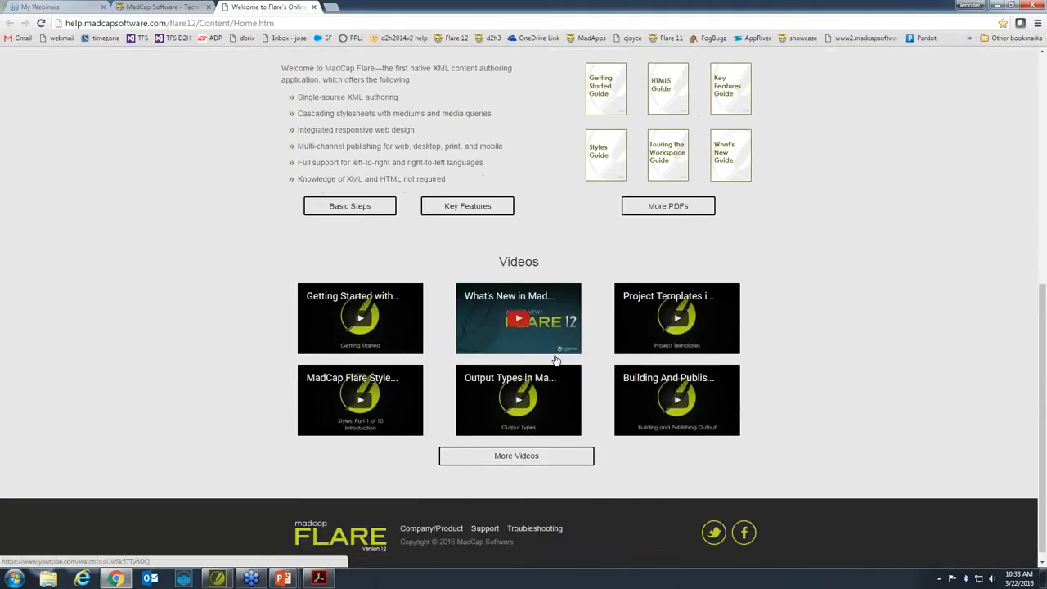
scroll(555, 361, "up", 2)
scroll(523, 295, "up", 2)
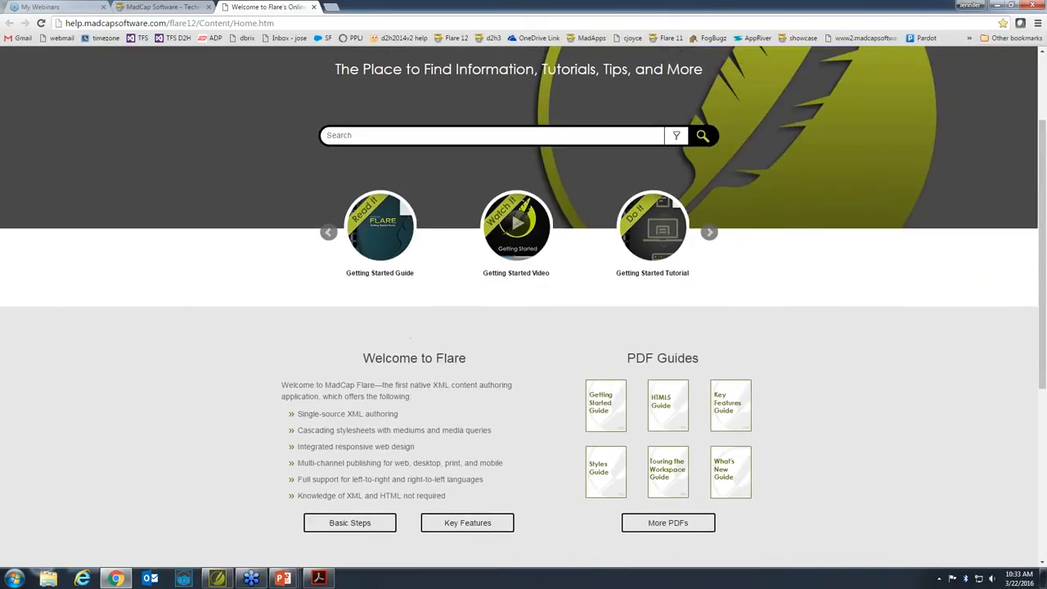
Shrink the browser window to phone width, examine how the help home page's guides and videos are arranged, and return to Flare.
left_click(1012, 7)
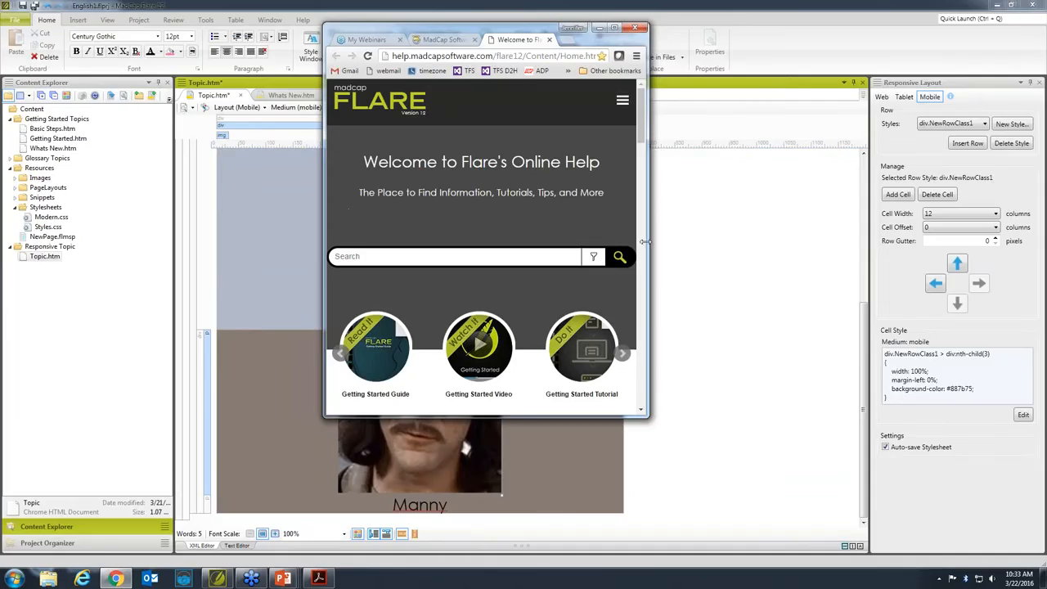
left_click(651, 146)
left_click(644, 172)
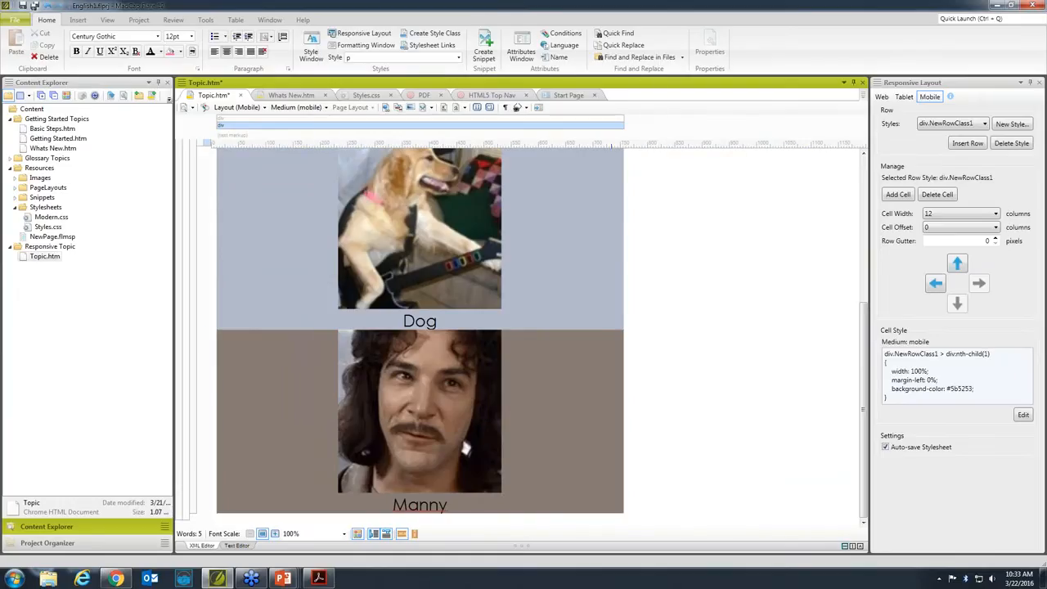
left_click(116, 579)
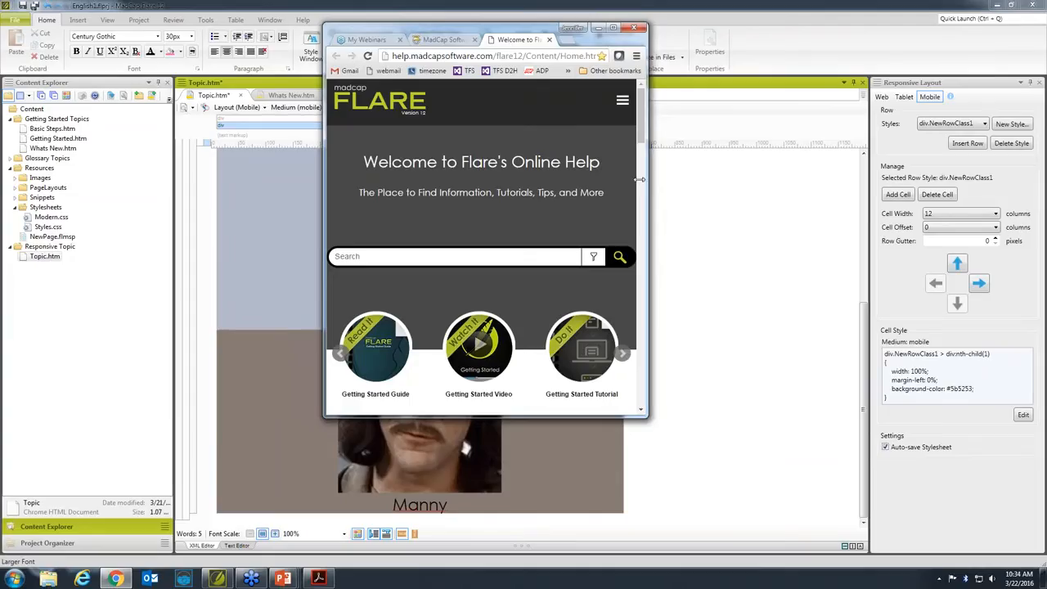
left_click_drag(650, 180, 594, 176)
scroll(582, 176, "down", 3)
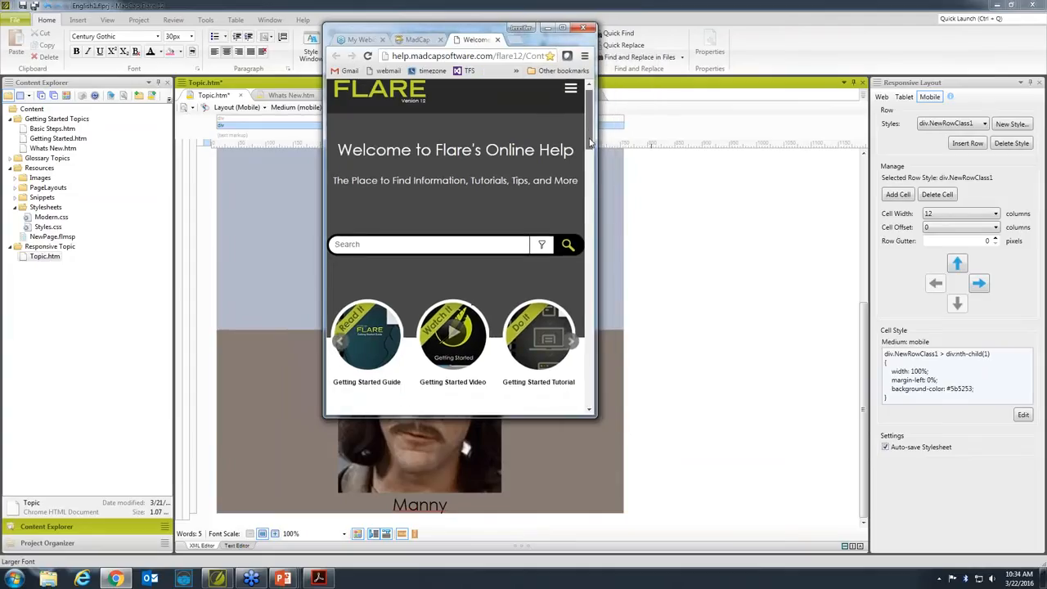
scroll(582, 176, "down", 6)
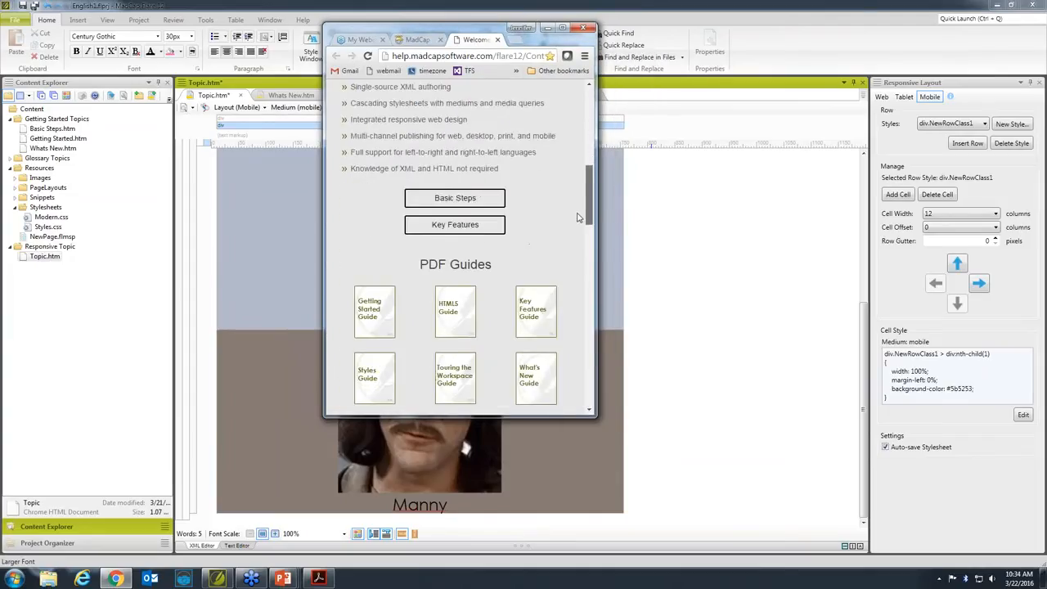
scroll(578, 237, "down", 3)
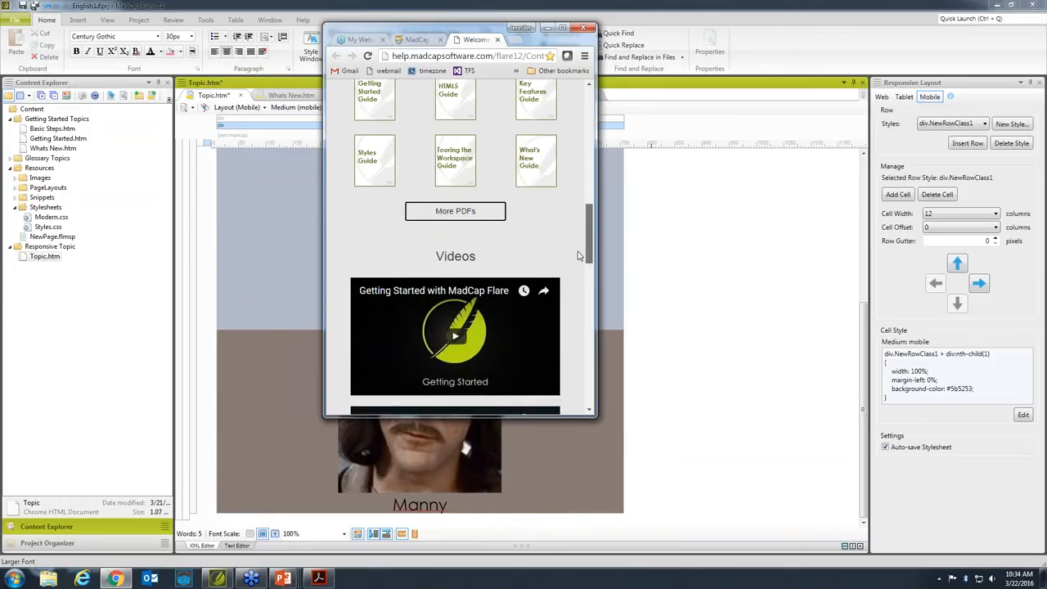
left_click_drag(587, 236, 587, 260)
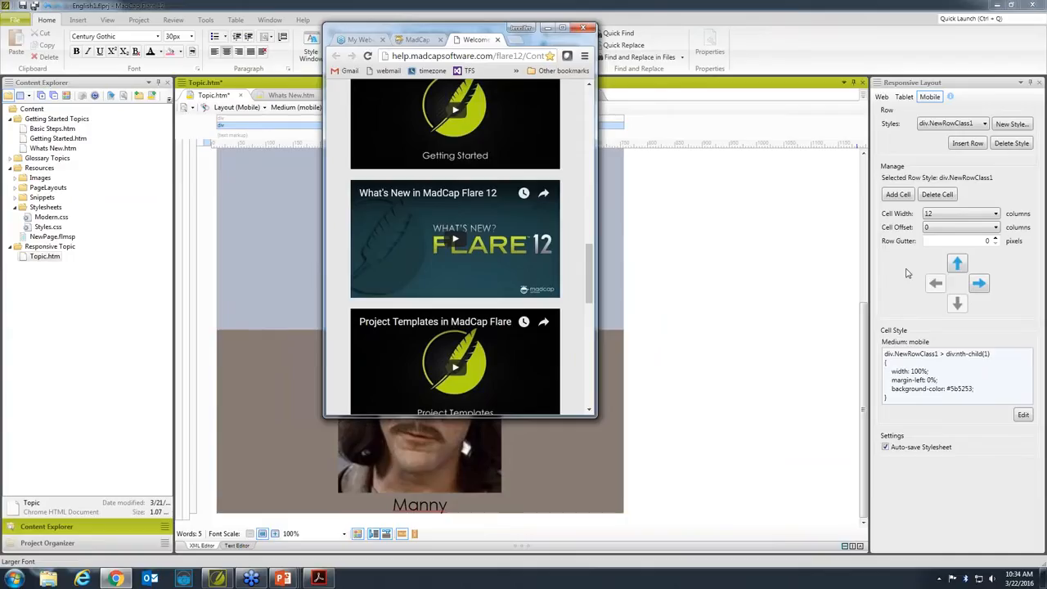
left_click(546, 29)
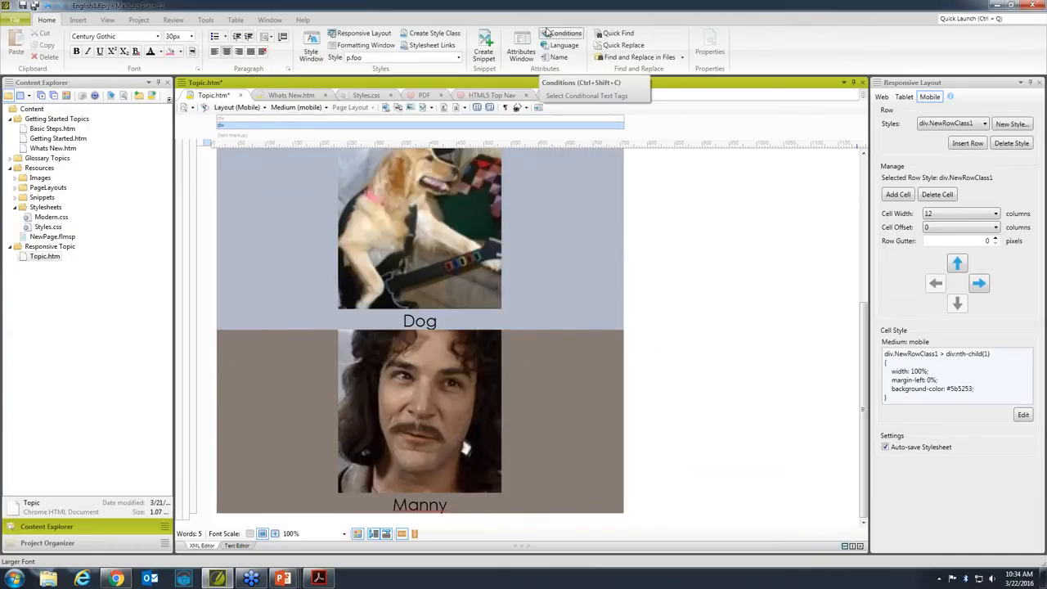
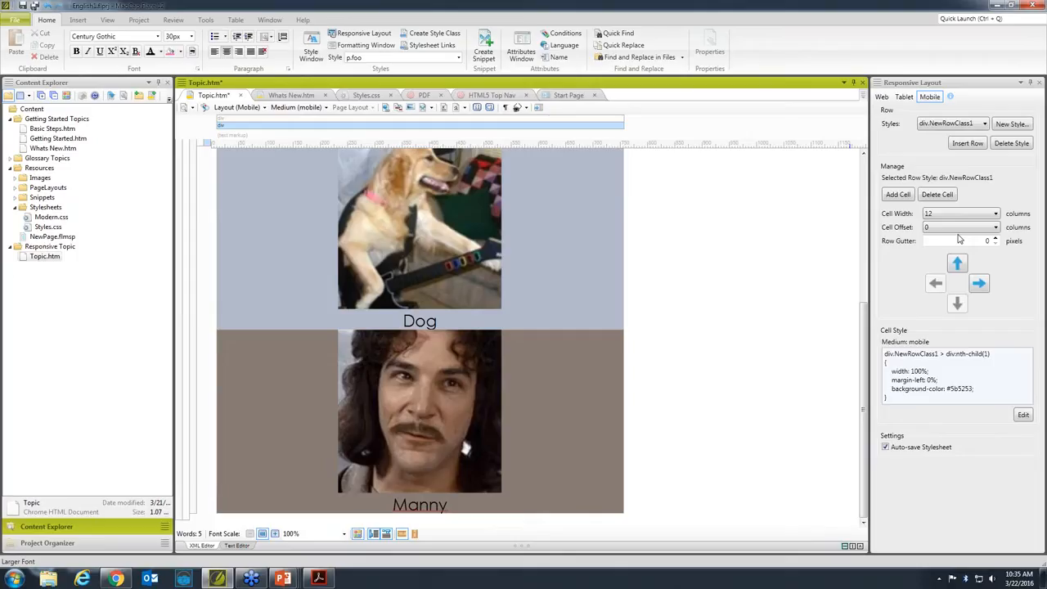
Expand the Snippets folder and open the Steps.flsnp snippet and the Getting Started.htm topic.
left_click(16, 198)
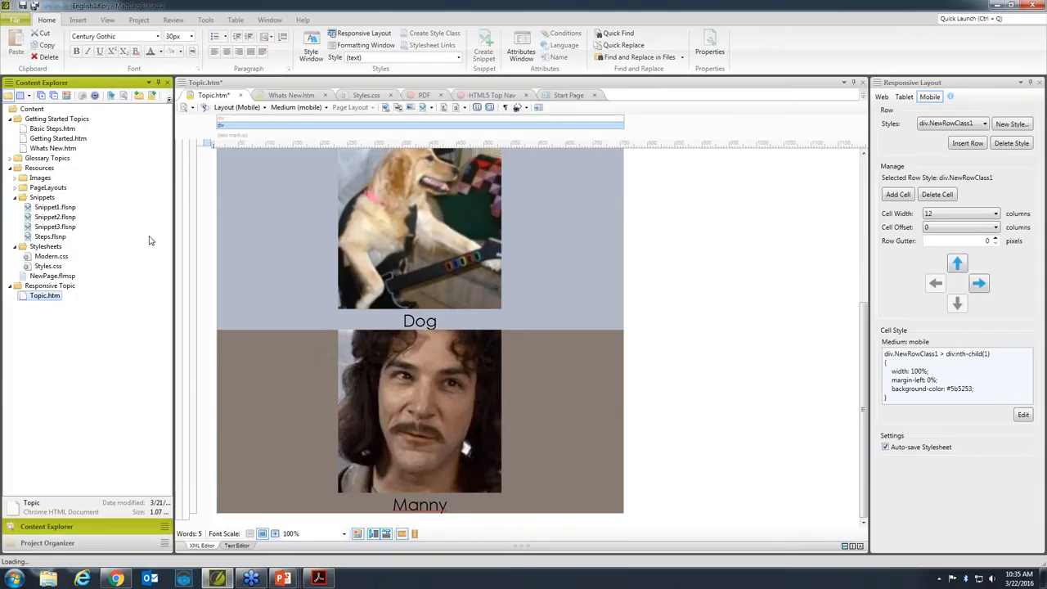
left_click(47, 239)
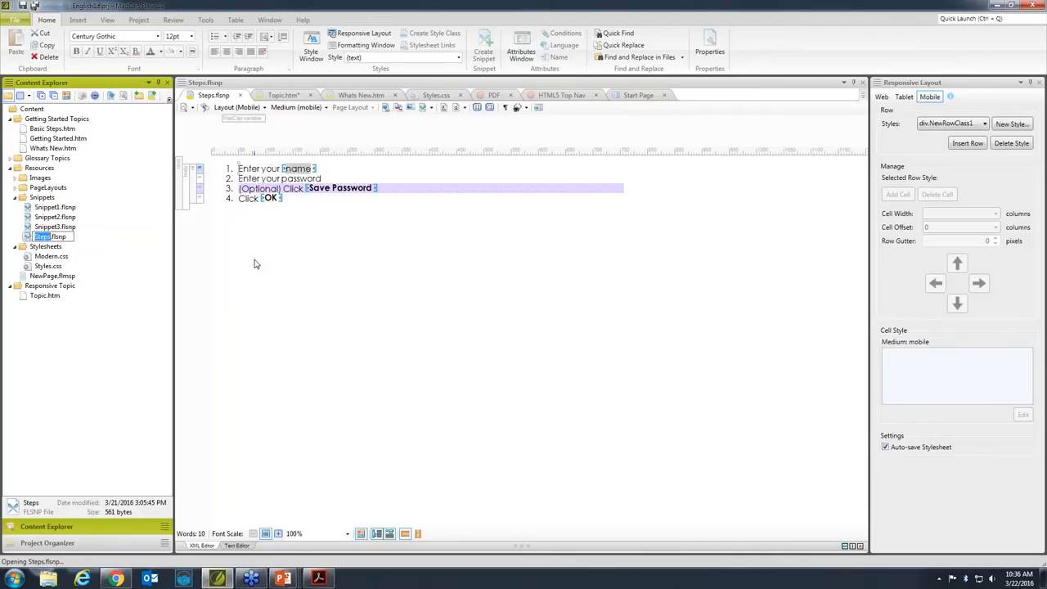
left_click(51, 139)
double_click(51, 139)
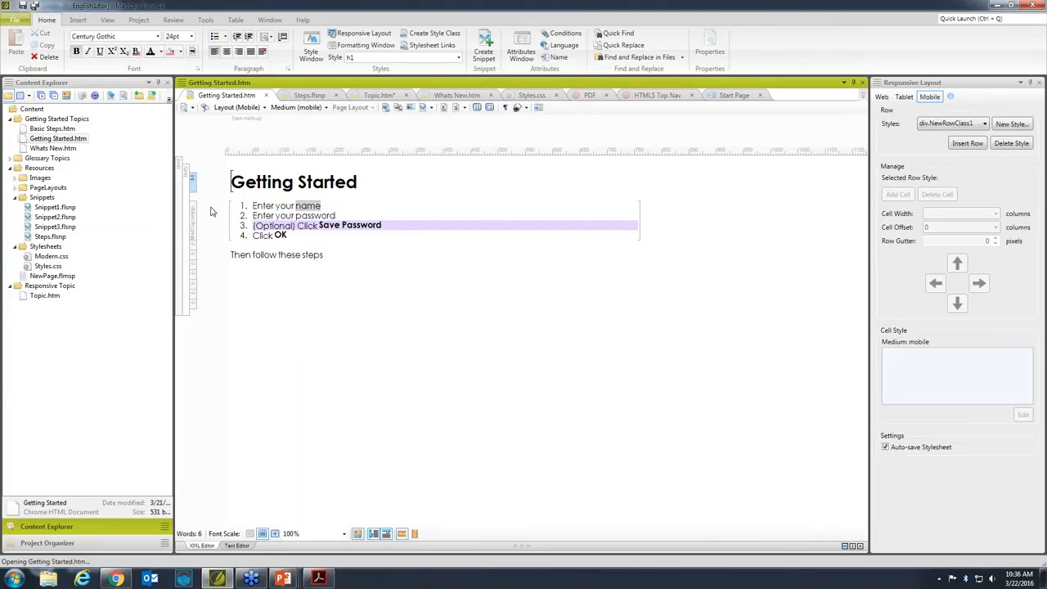
Insert the pinned Steps snippet on the empty line below "Then follow these steps" in Getting Started.htm.
left_click(53, 238)
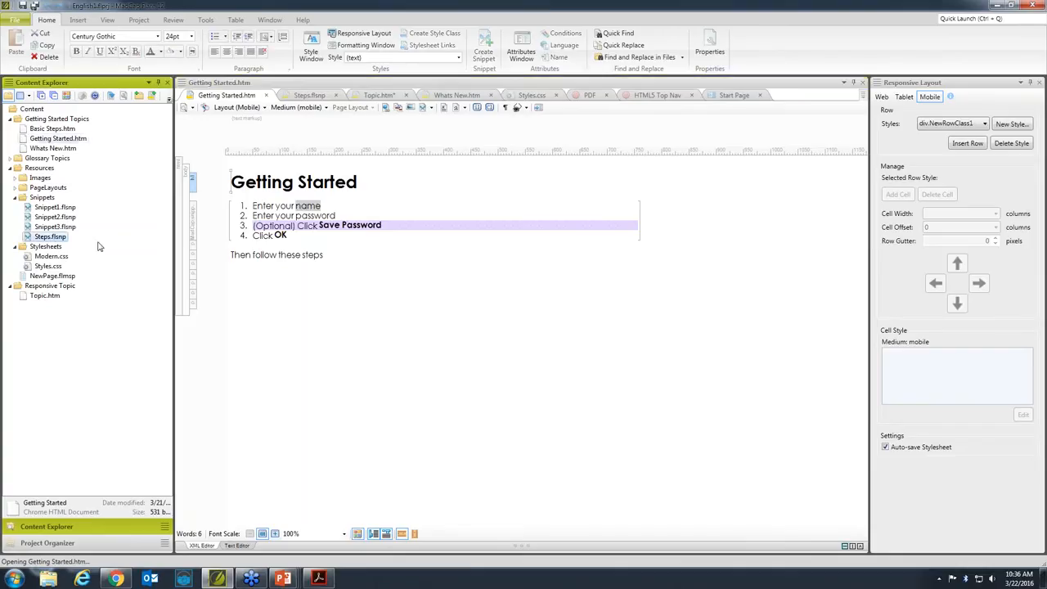
left_click_drag(98, 246, 58, 235)
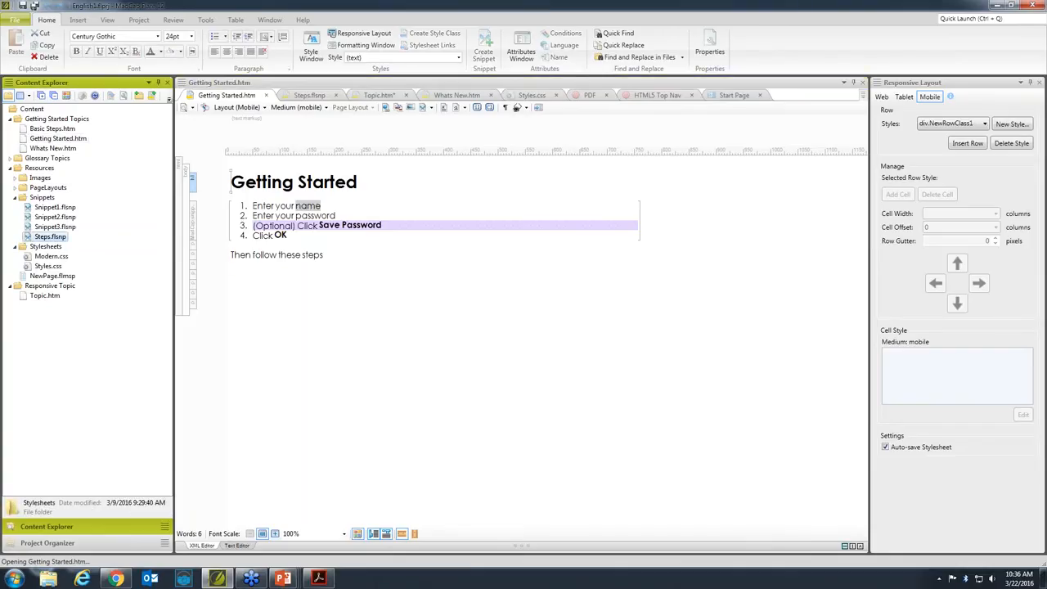
left_click(78, 21)
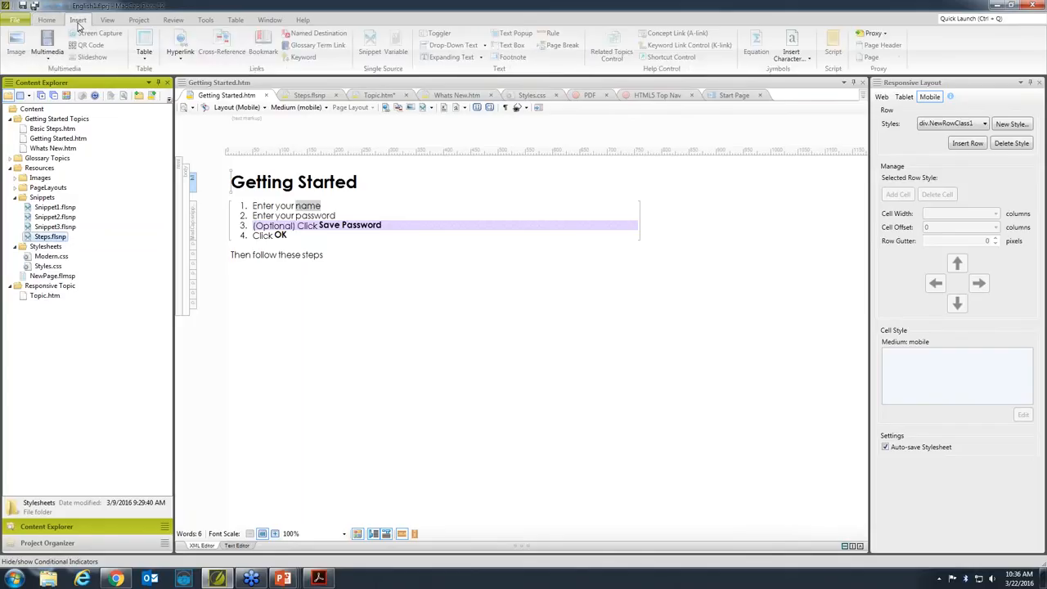
left_click(304, 219)
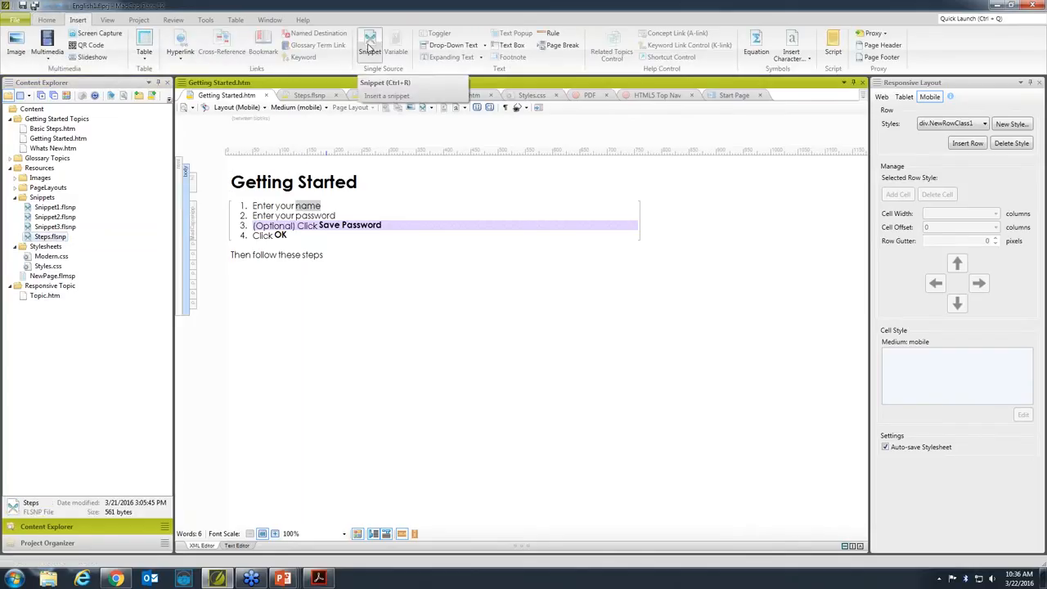
left_click(339, 262)
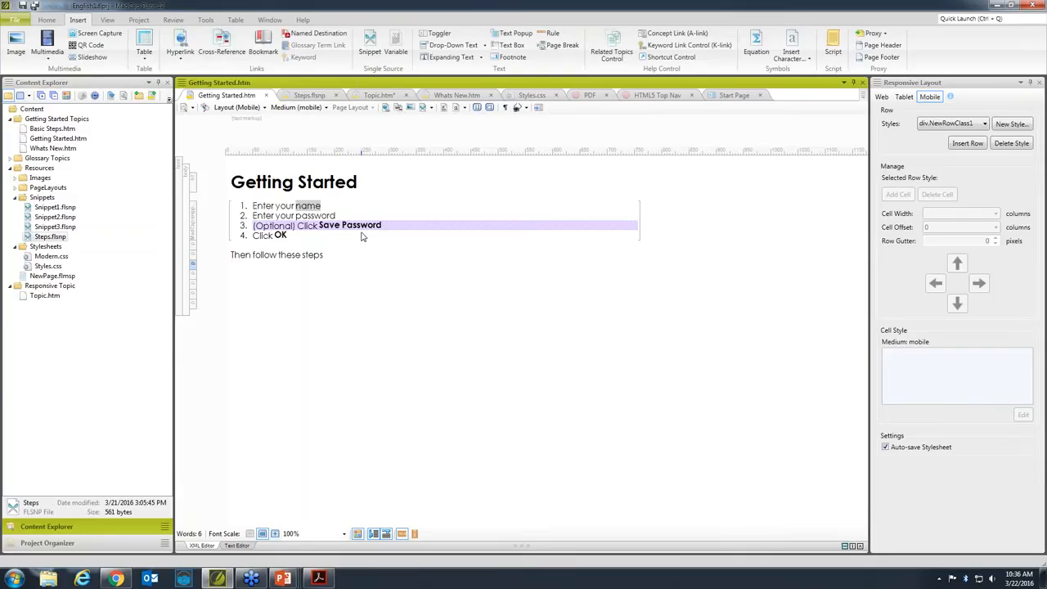
left_click(433, 110)
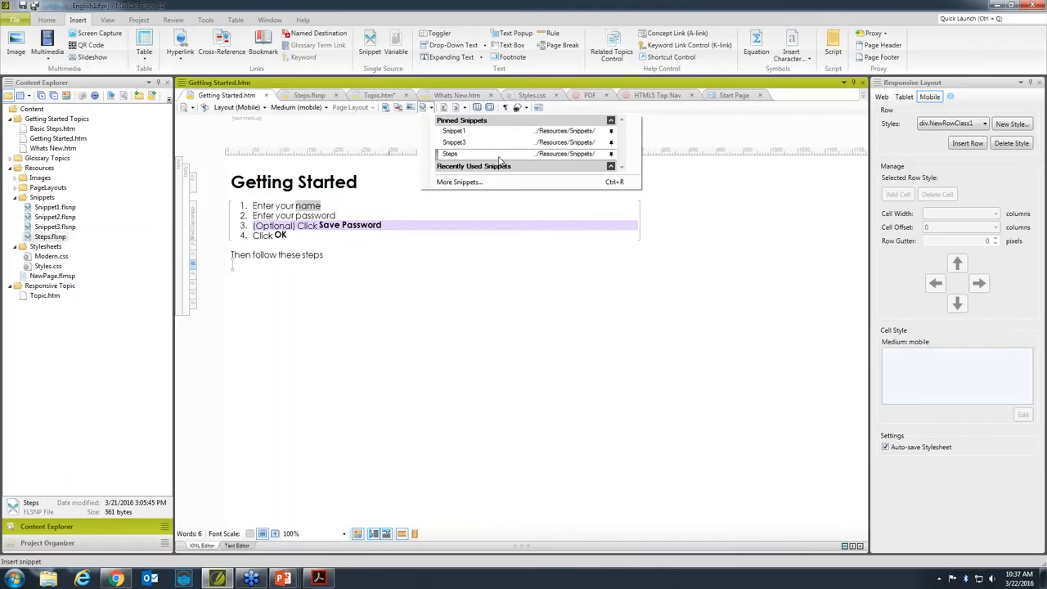
left_click(499, 154)
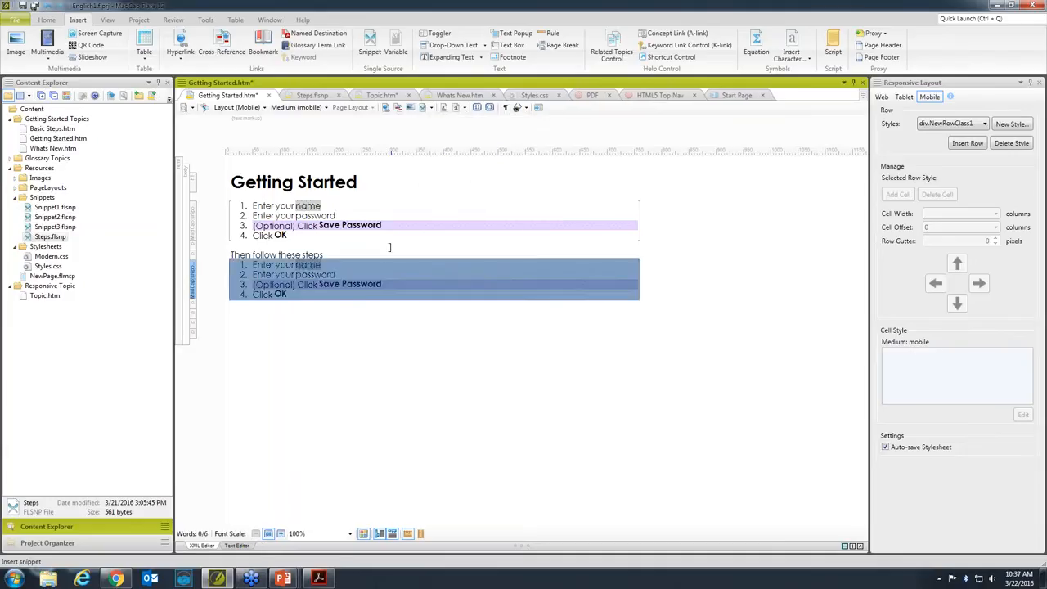
Add an empty line below "Then follow these steps" in Getting Started.htm and save all files.
left_click(385, 254)
key("Return")
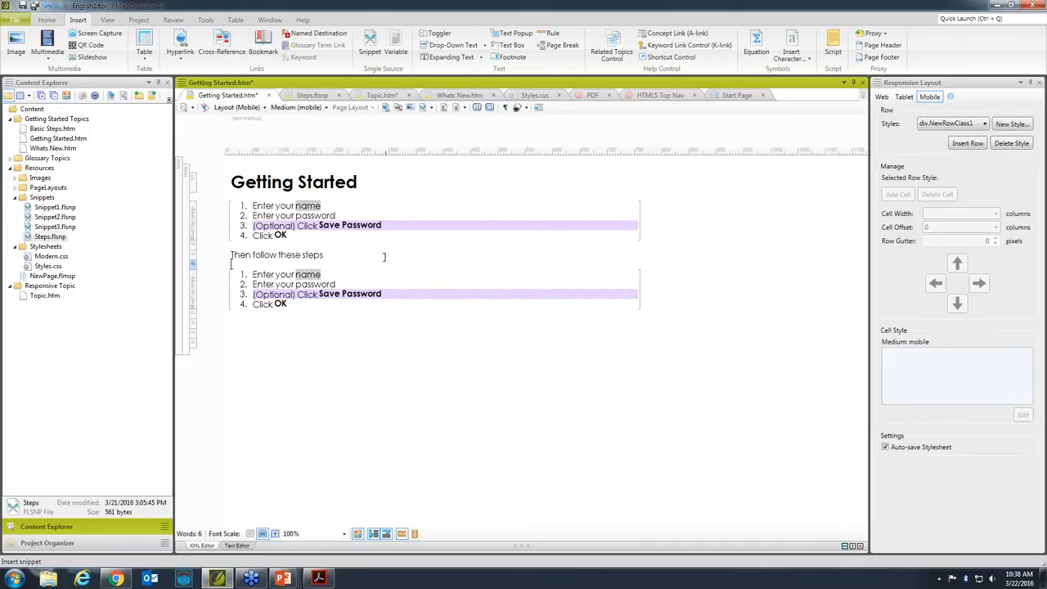
left_click(34, 6)
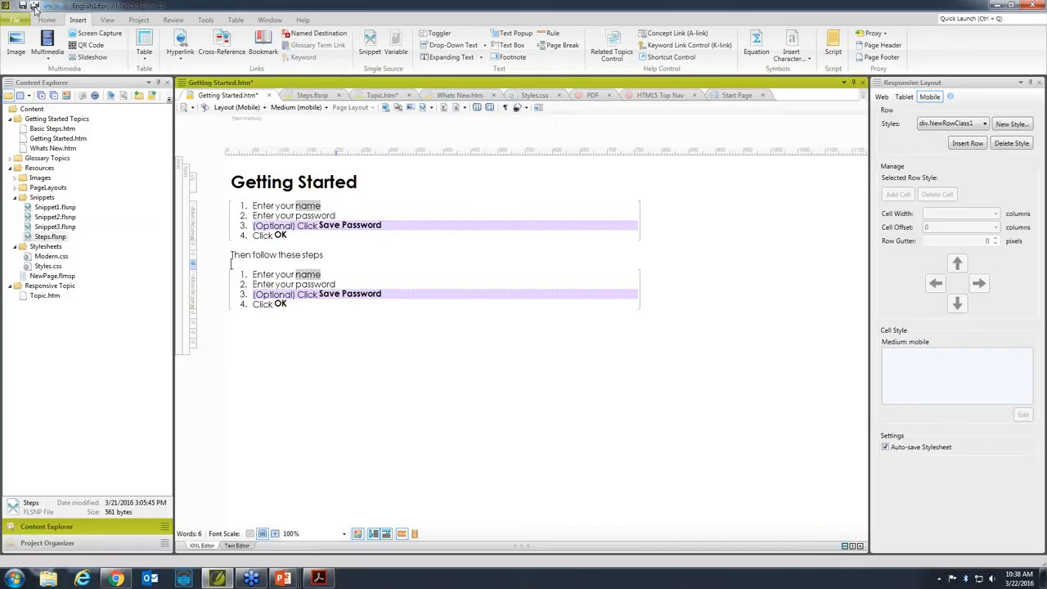
Check the Snippet Conditions tags on the "(Optional) Click Save Password" list item in Steps.flsnp, keeping Print selected.
left_click(309, 96)
left_click(321, 242)
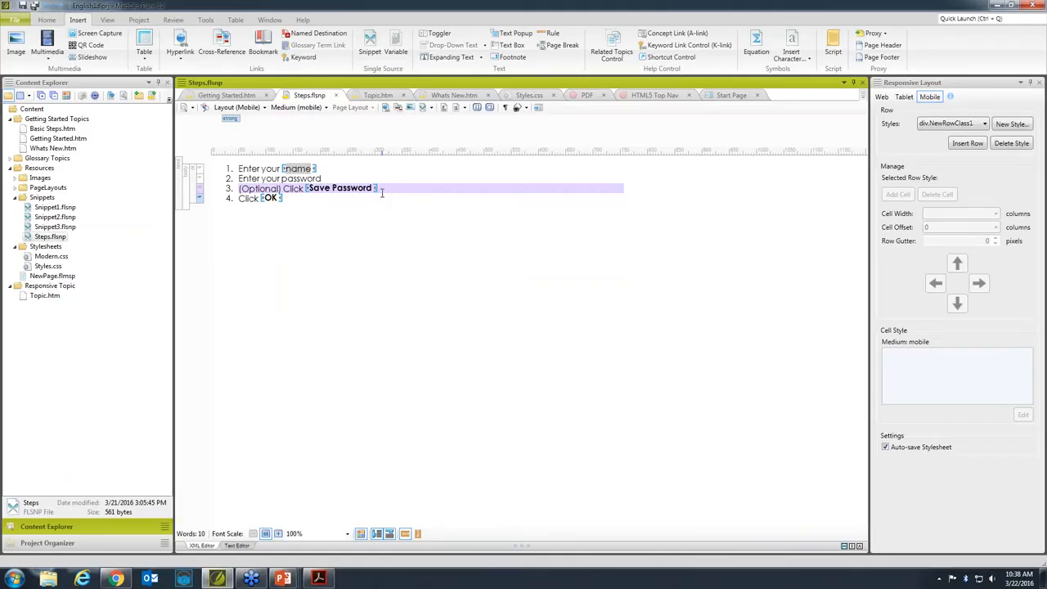
right_click(199, 193)
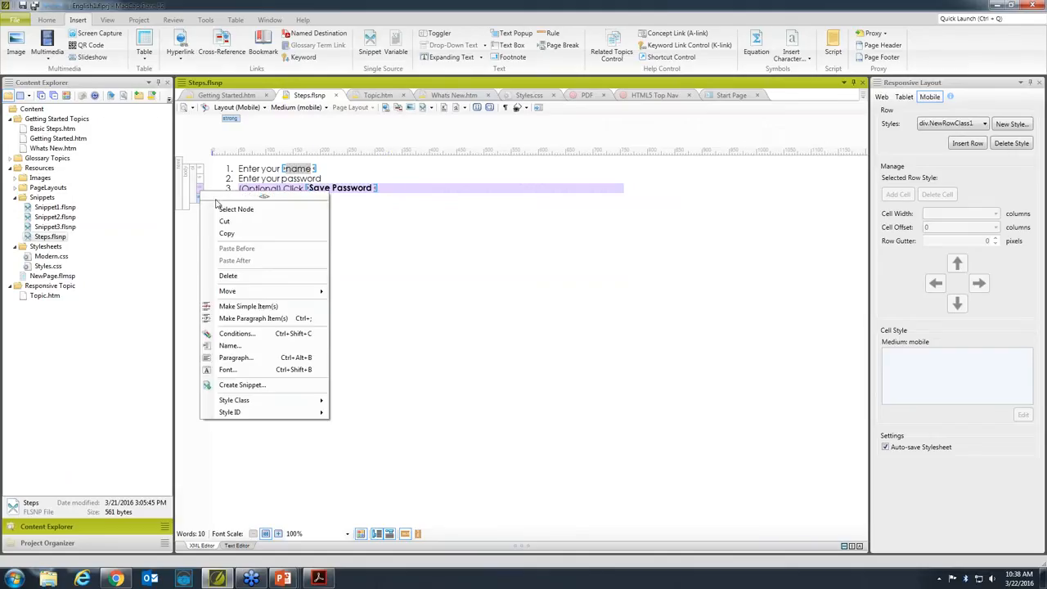
left_click(246, 335)
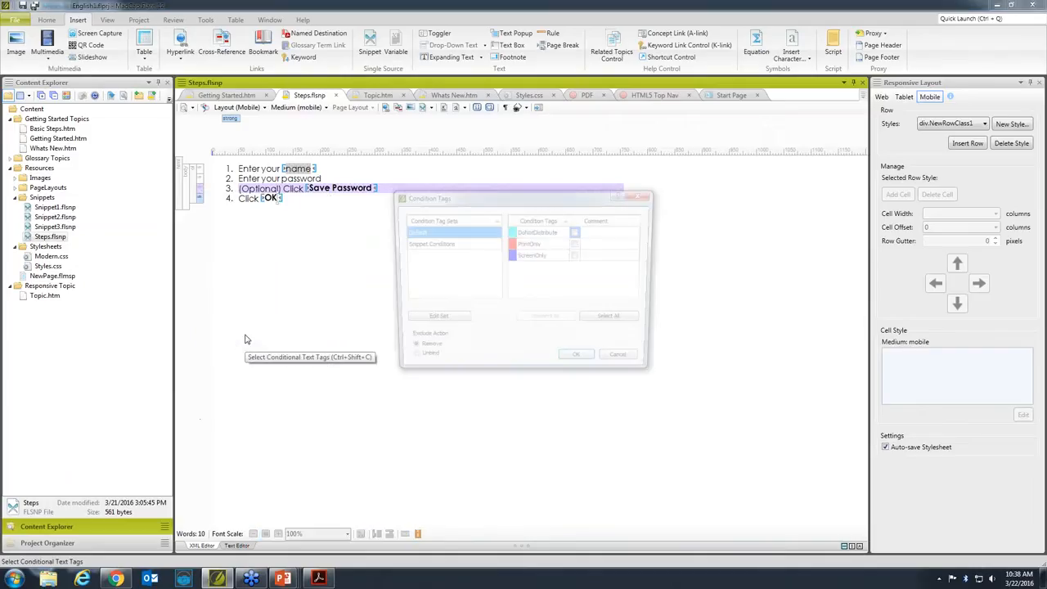
left_click(417, 244)
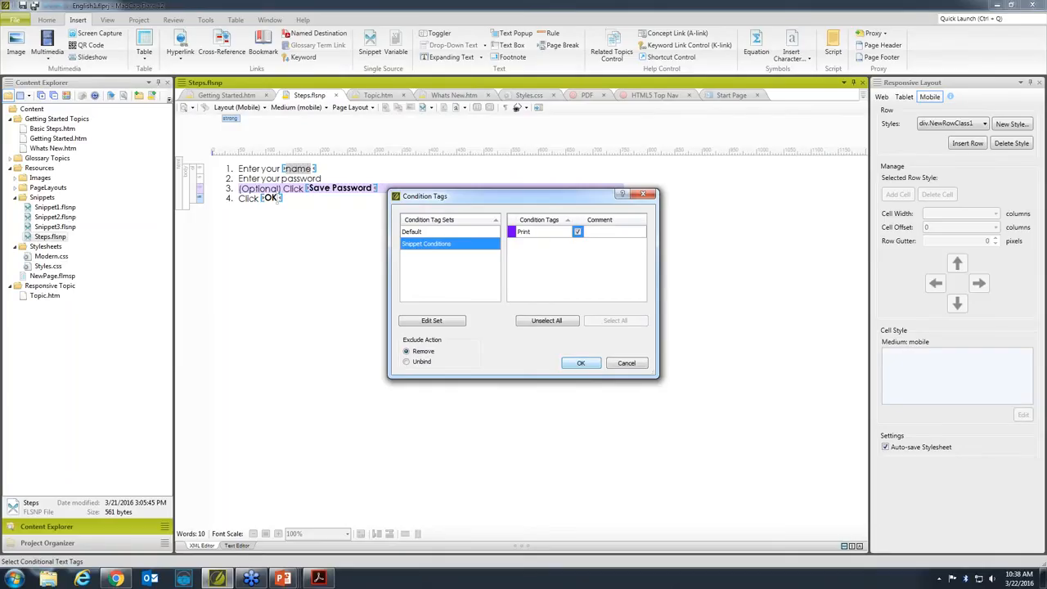
left_click(596, 362)
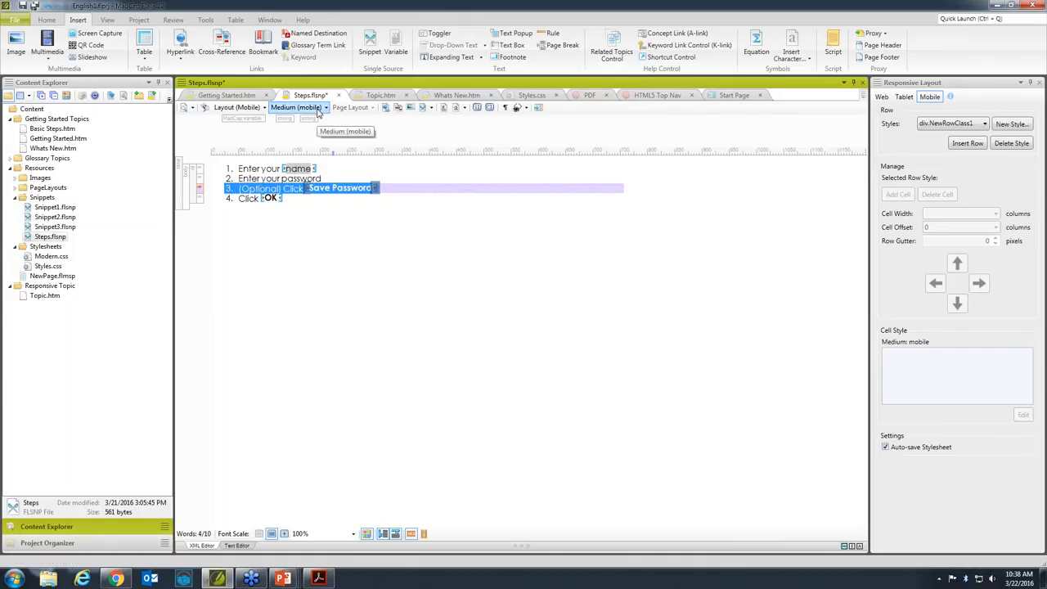
Exclude the Print tag through the snippet conditions of the second Steps snippet in Getting Started.htm.
left_click(228, 95)
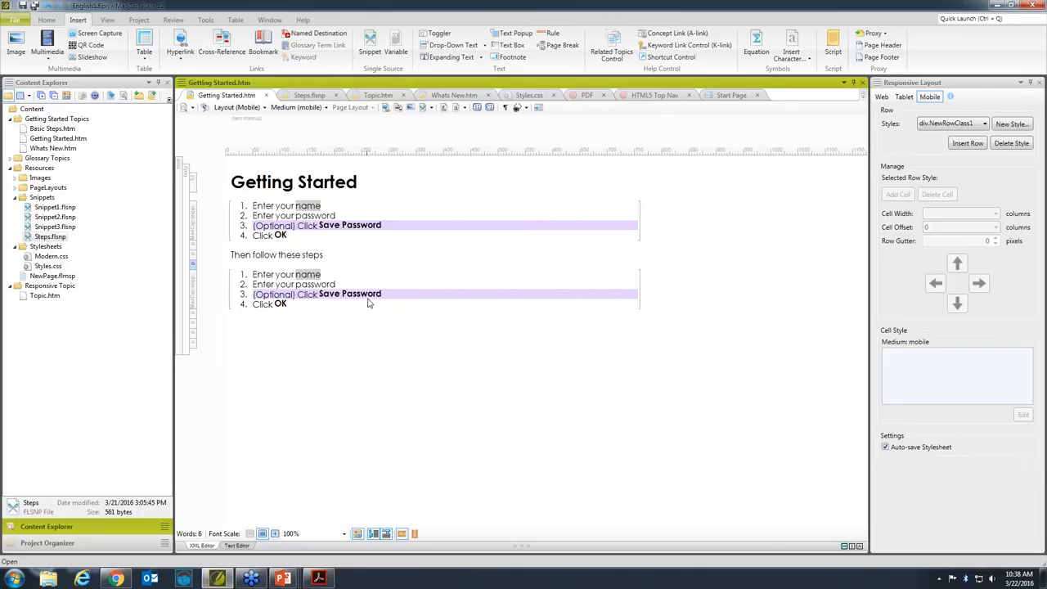
mouse_move(356, 301)
right_click(193, 282)
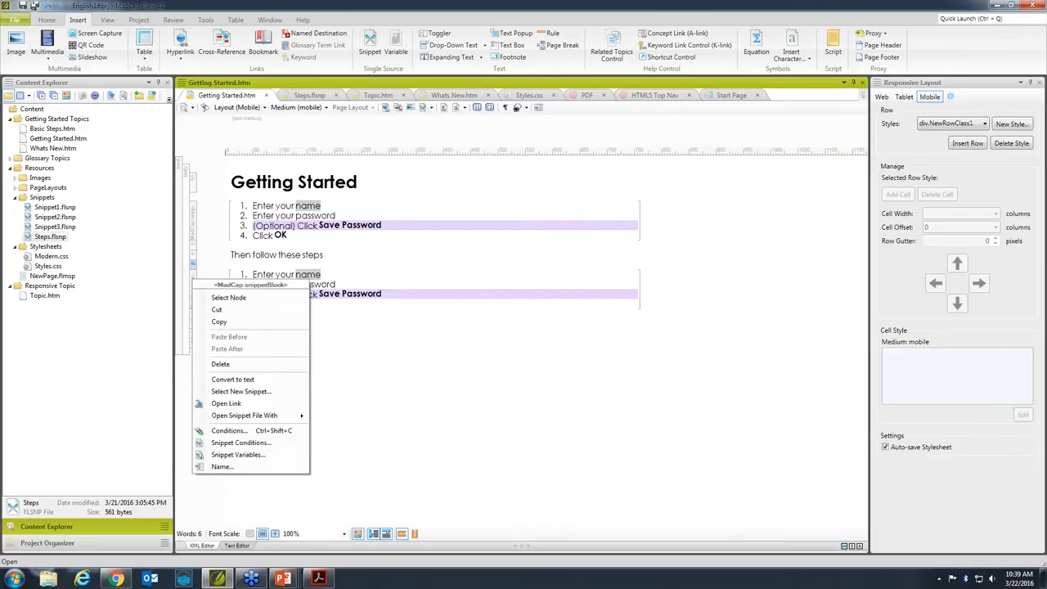
left_click(249, 447)
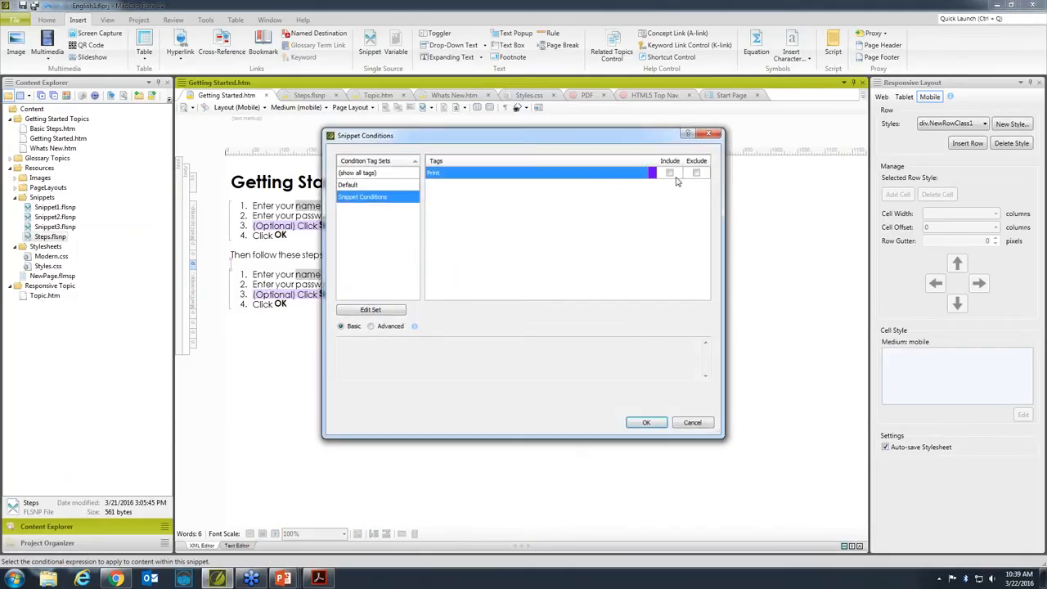
left_click(696, 173)
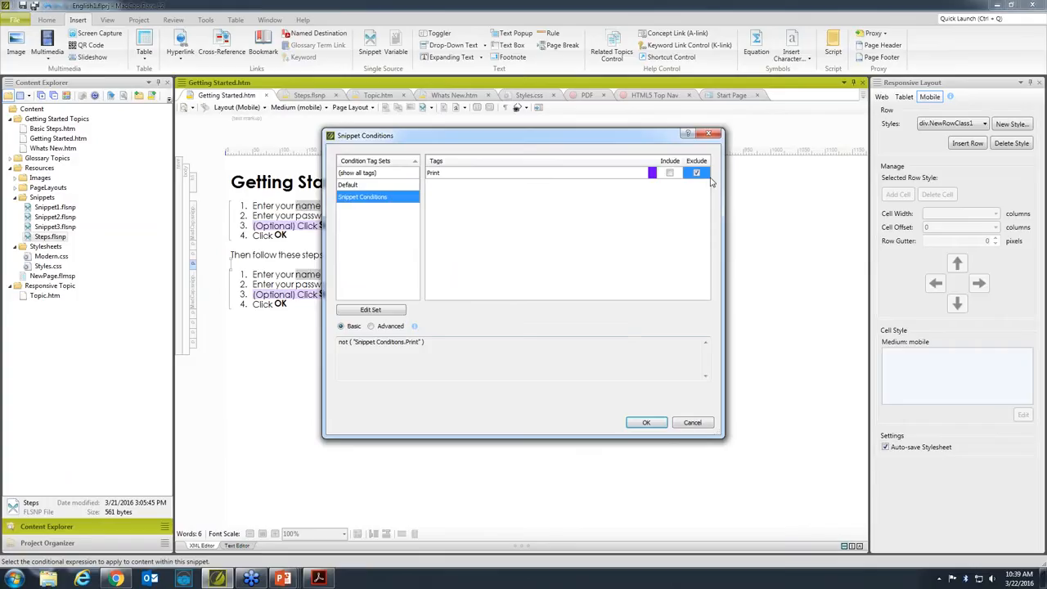
left_click(647, 422)
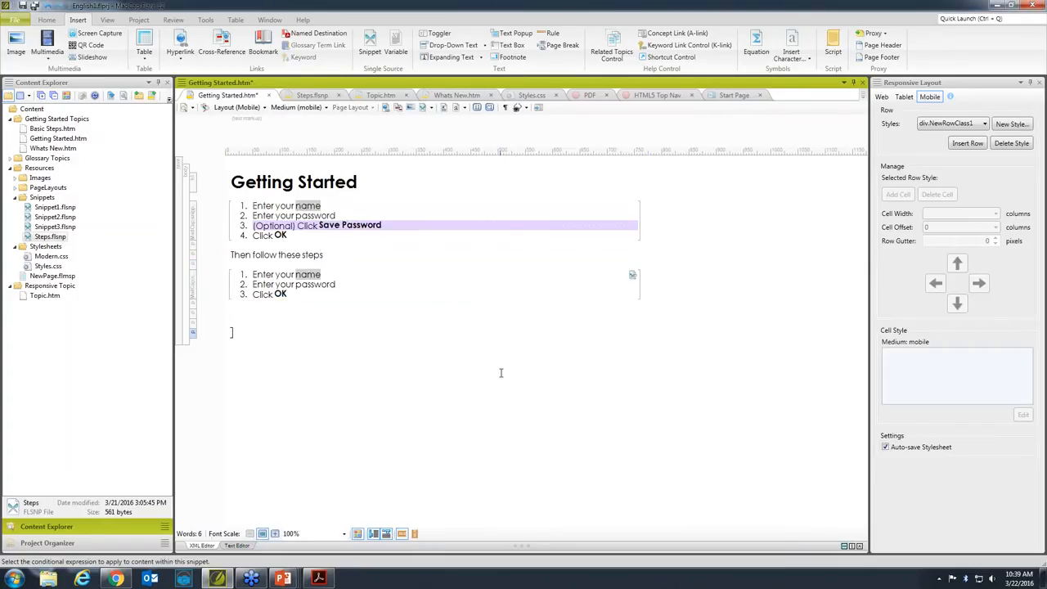
Switch Getting Started.htm to the Web layout and toggle the Snippet Conditional Indicators display option.
left_click(881, 97)
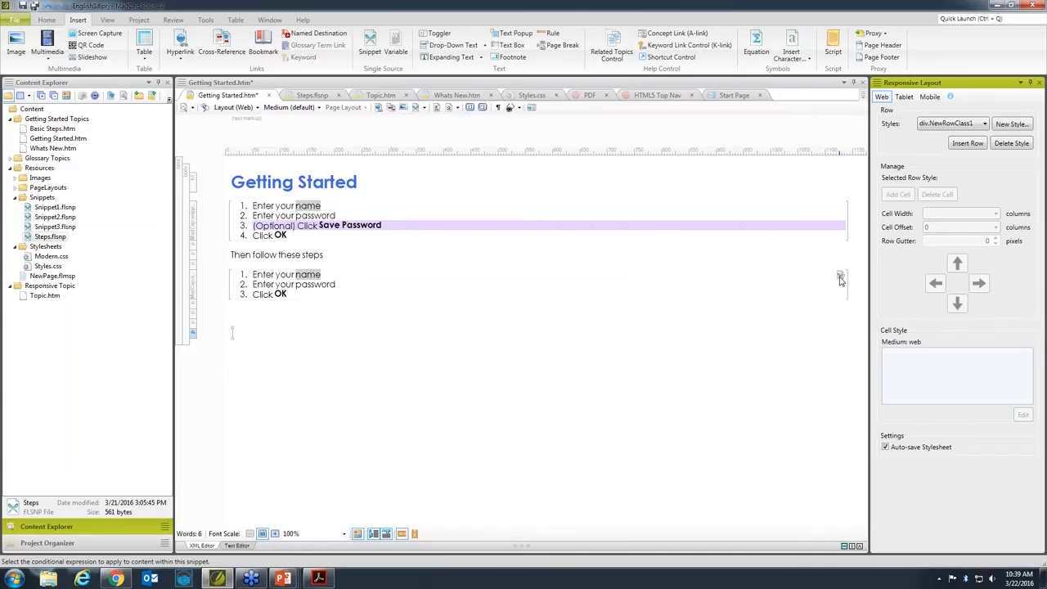
left_click(519, 109)
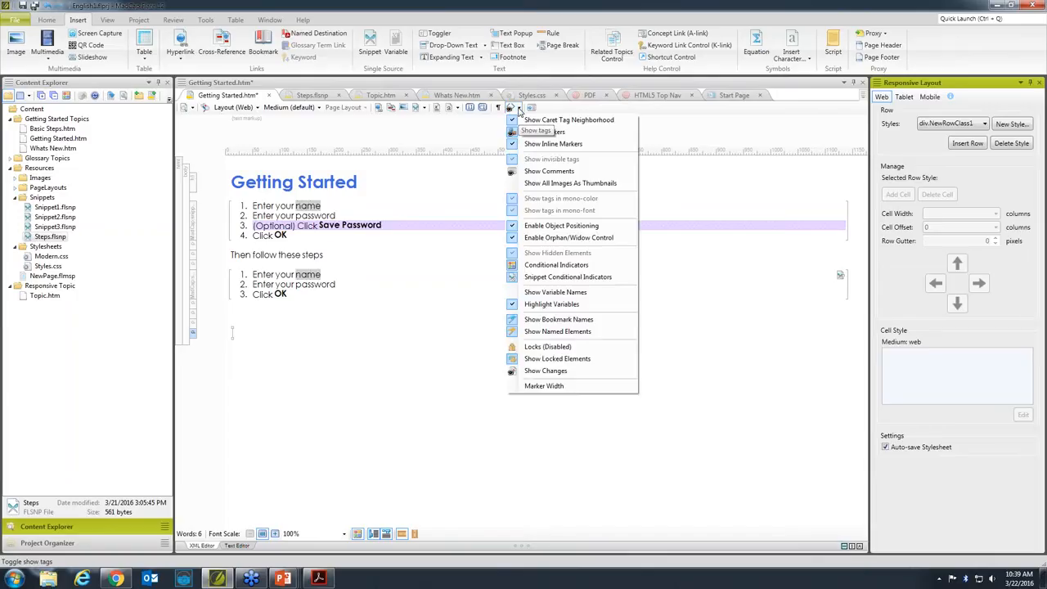
left_click(554, 279)
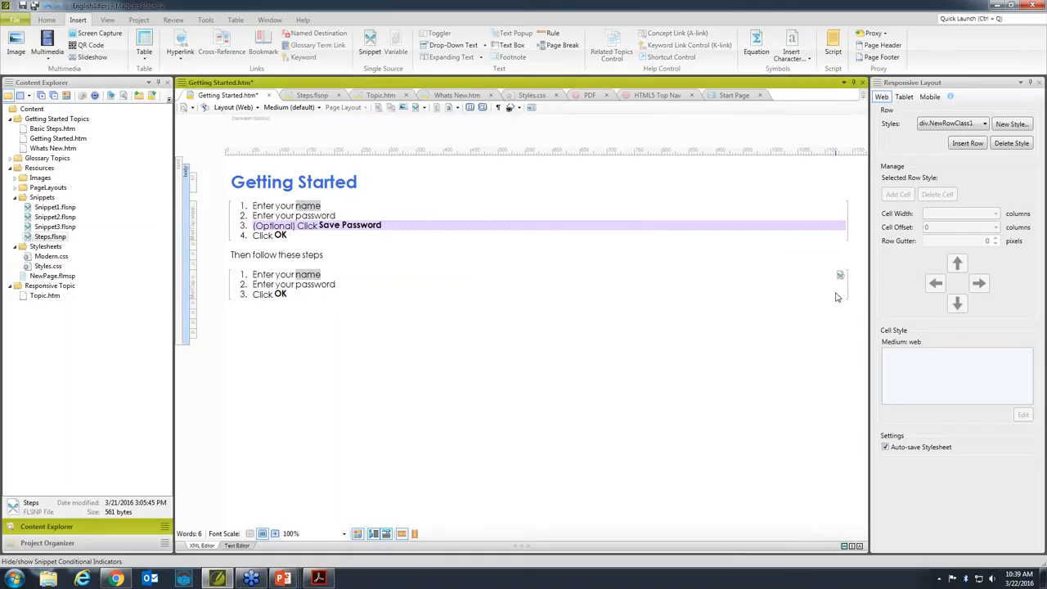
mouse_move(837, 296)
Open Steps.flsnp and inspect which variable supplies the word "name" in its first list item.
left_click(309, 95)
left_click(284, 199)
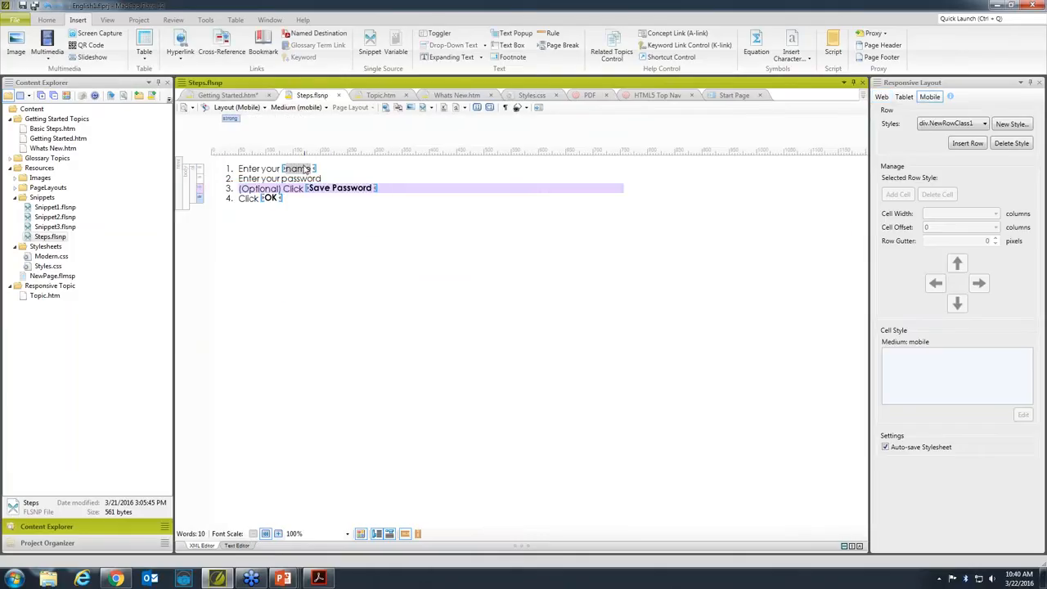
mouse_move(299, 174)
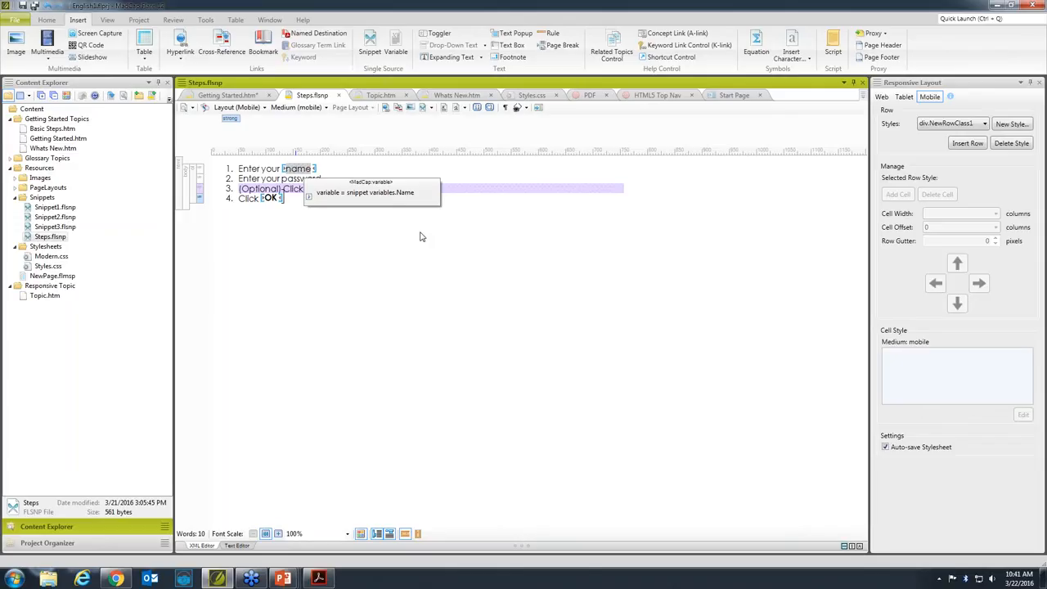
Save all files and define the Name snippet variable as "User Name" in the topic properties of Getting Started.htm.
left_click(227, 97)
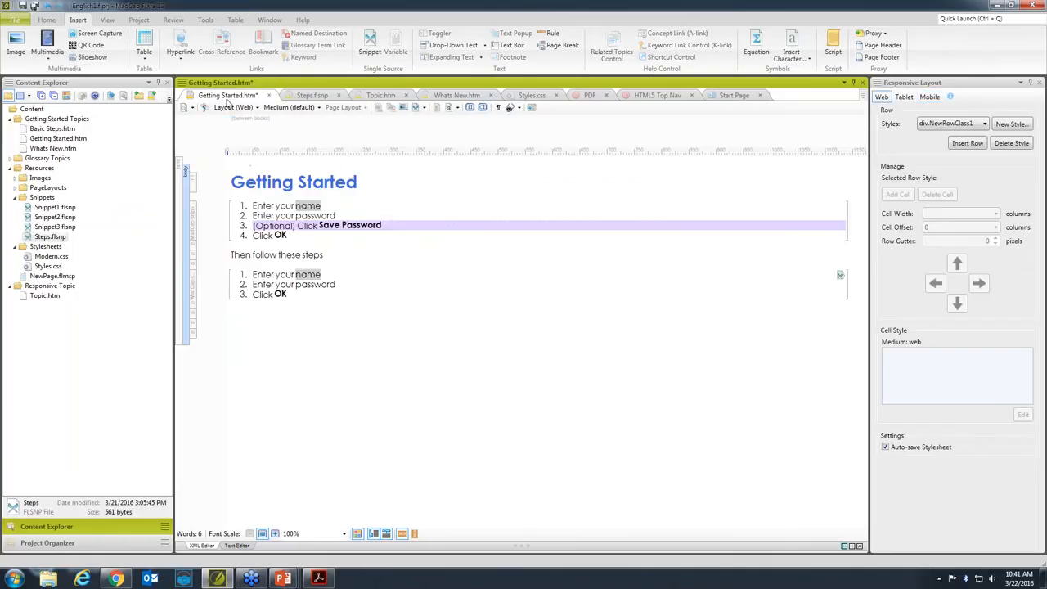
left_click(35, 6)
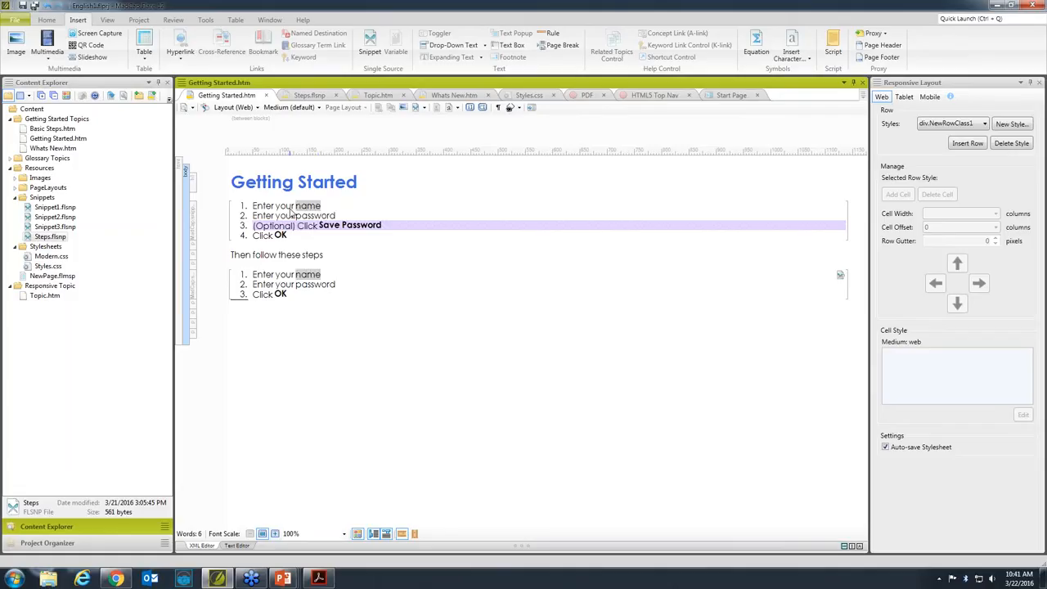
right_click(51, 139)
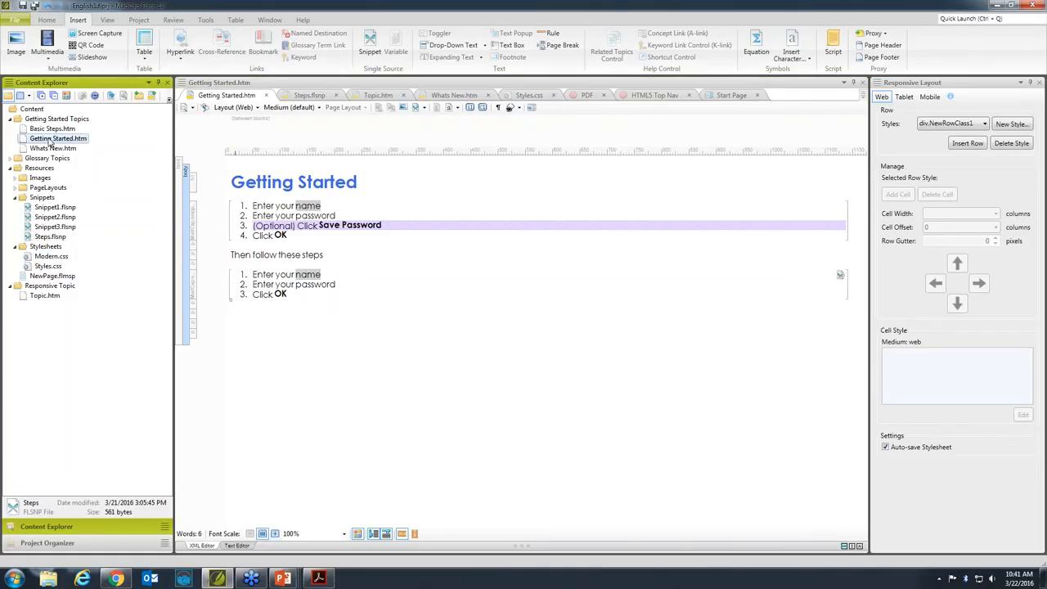
left_click(96, 284)
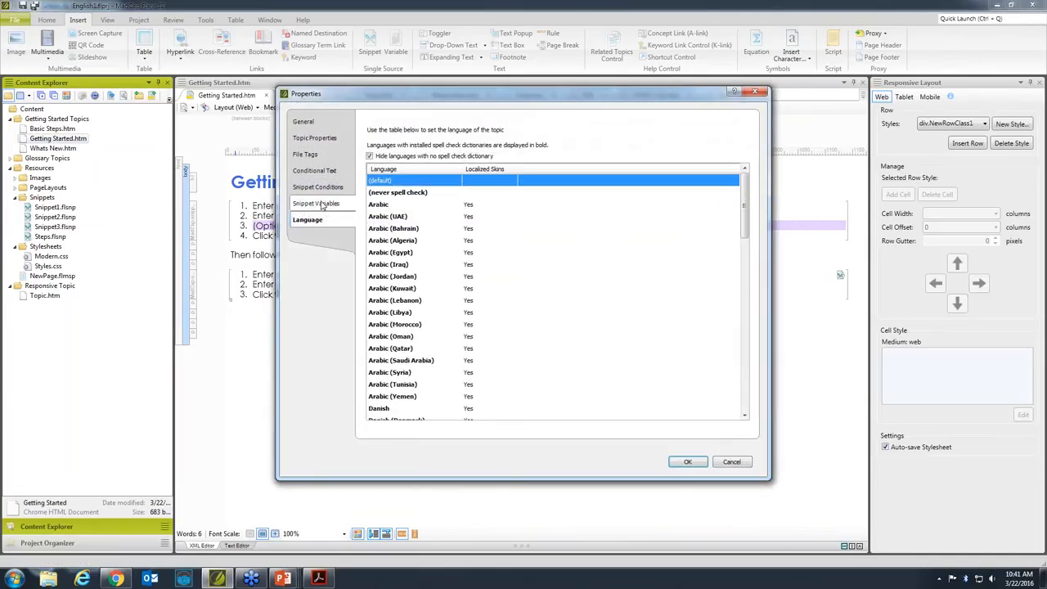
left_click(321, 205)
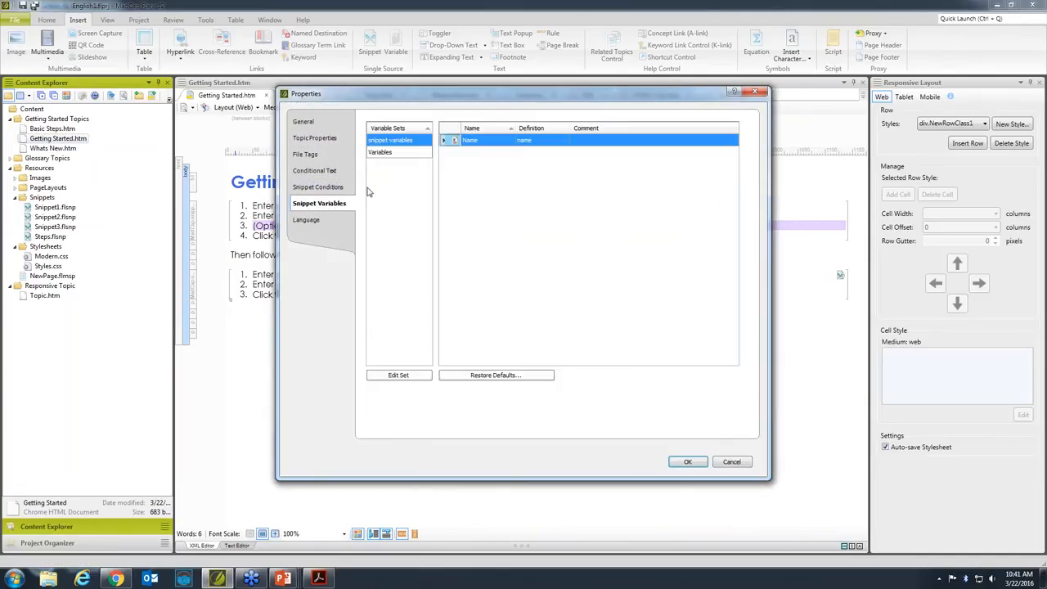
left_click(525, 142)
type("User Name")
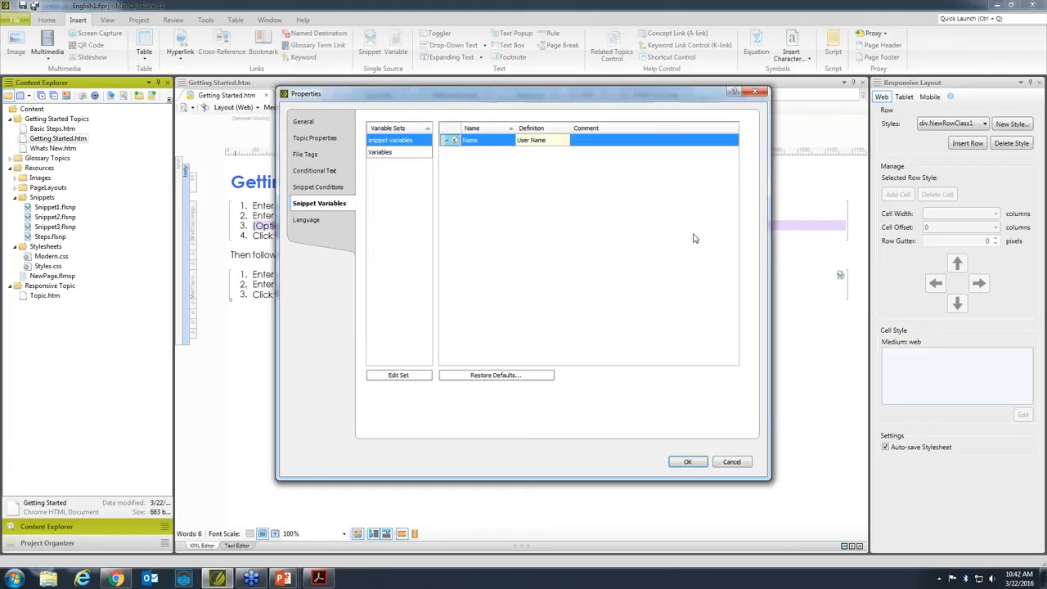
left_click(689, 462)
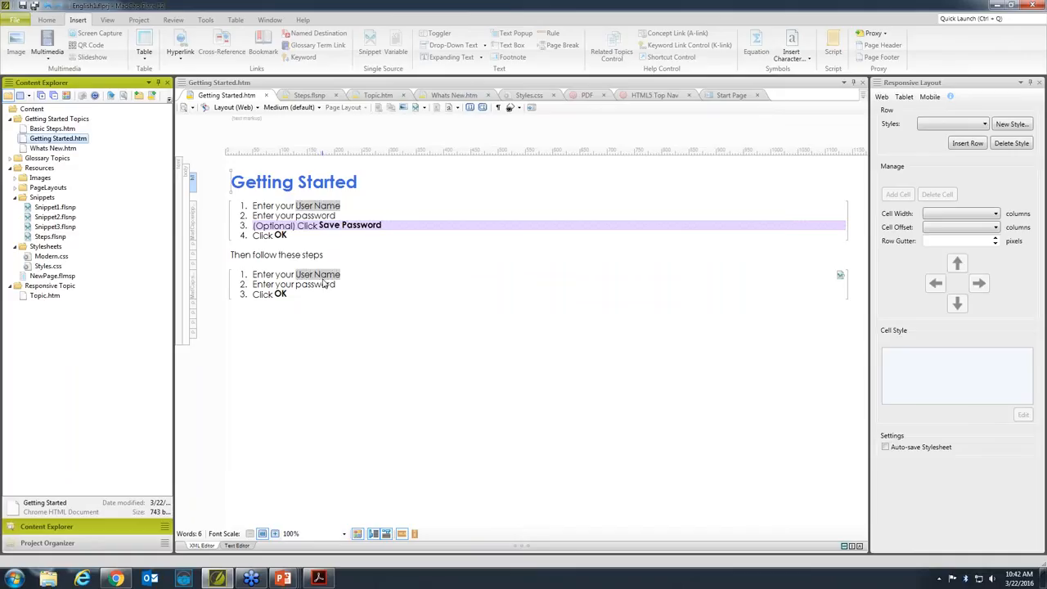
Define the Name snippet variable as "Credentials" for only the second Steps snippet in Getting Started.htm.
right_click(193, 282)
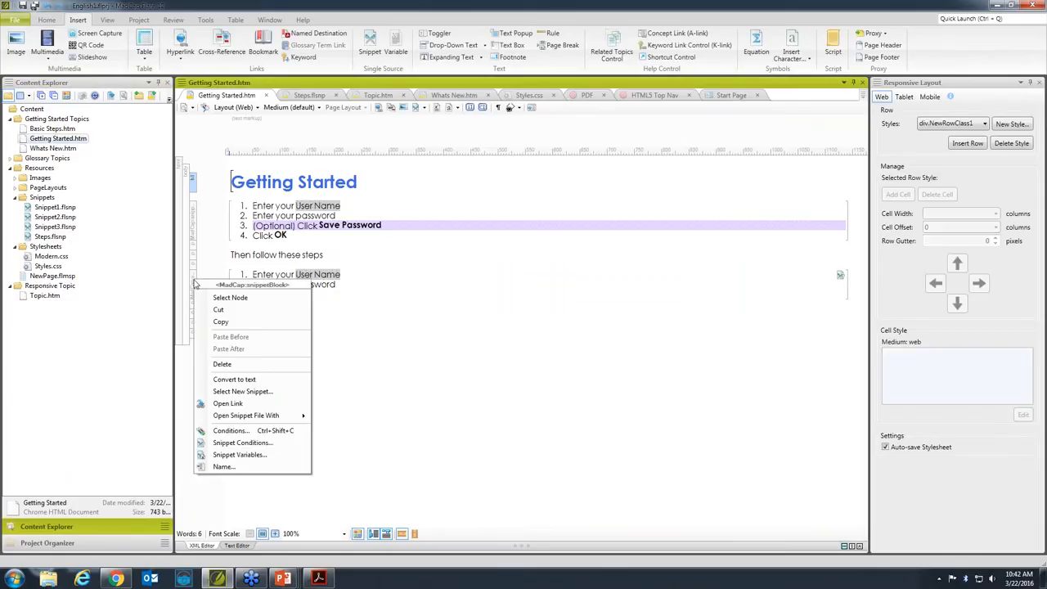
left_click(245, 455)
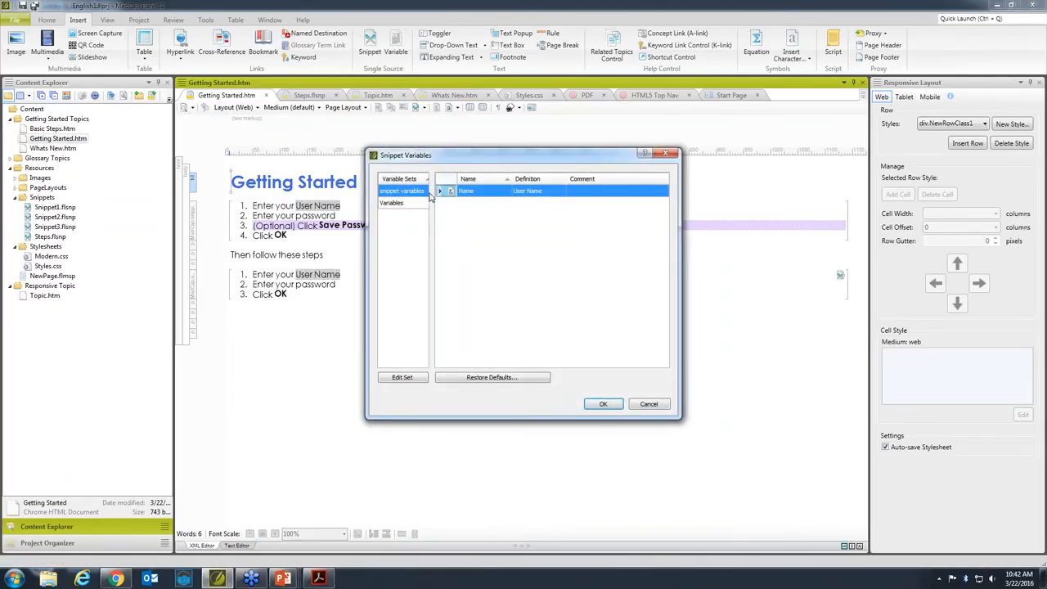
left_click(533, 193)
type("Credentia")
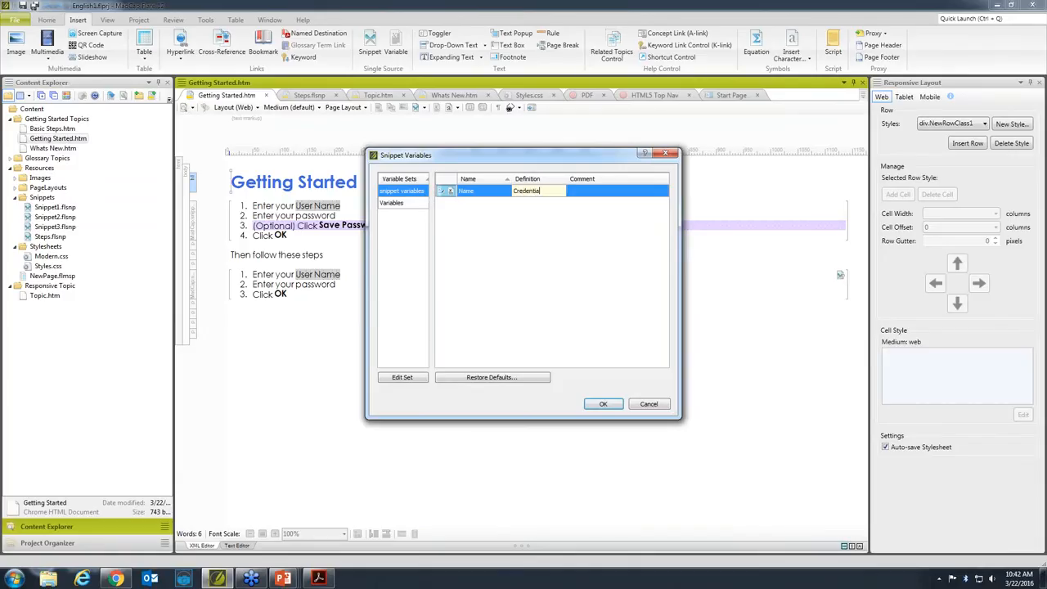
type("ls")
left_click(617, 404)
left_click(606, 388)
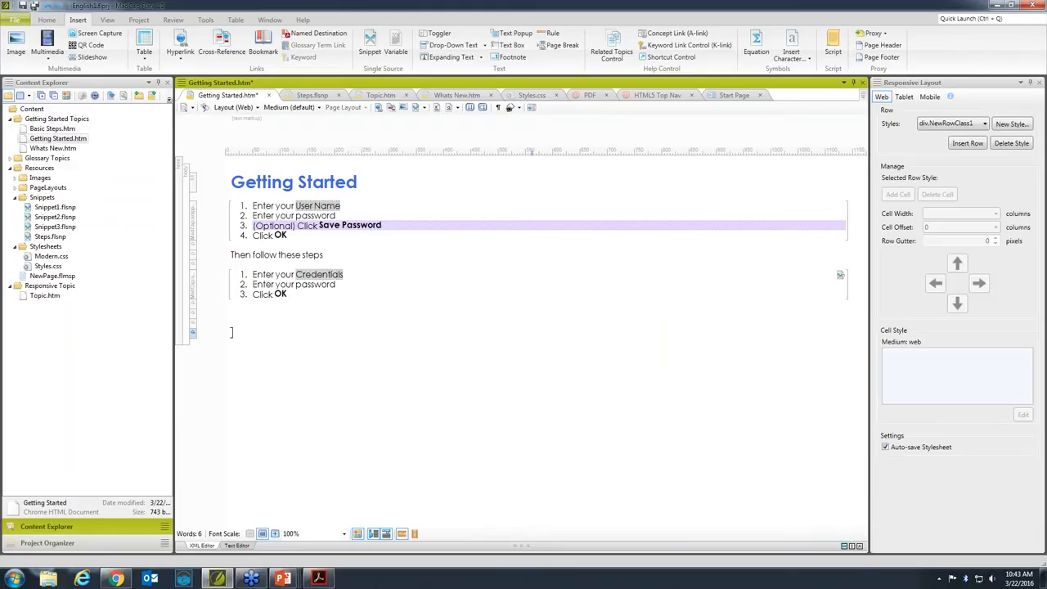
Examine the Insert Hyperlink options for using variables as link text and screen tip, without inserting a link.
left_click(188, 43)
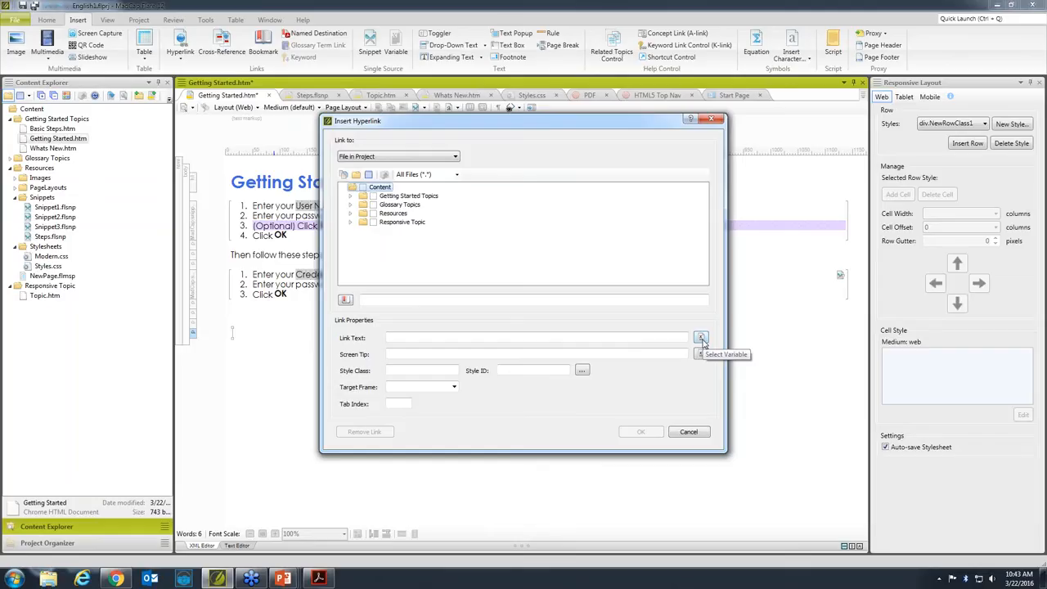
left_click(689, 433)
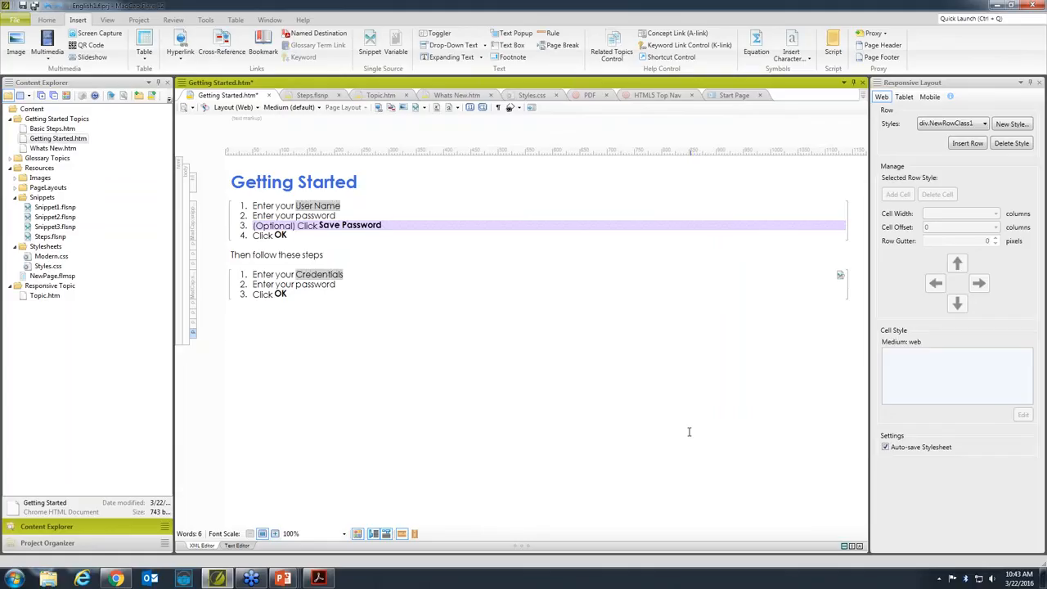
Open Basic Steps.htm and examine its annotations and tracked deletion together with the review tools.
double_click(39, 129)
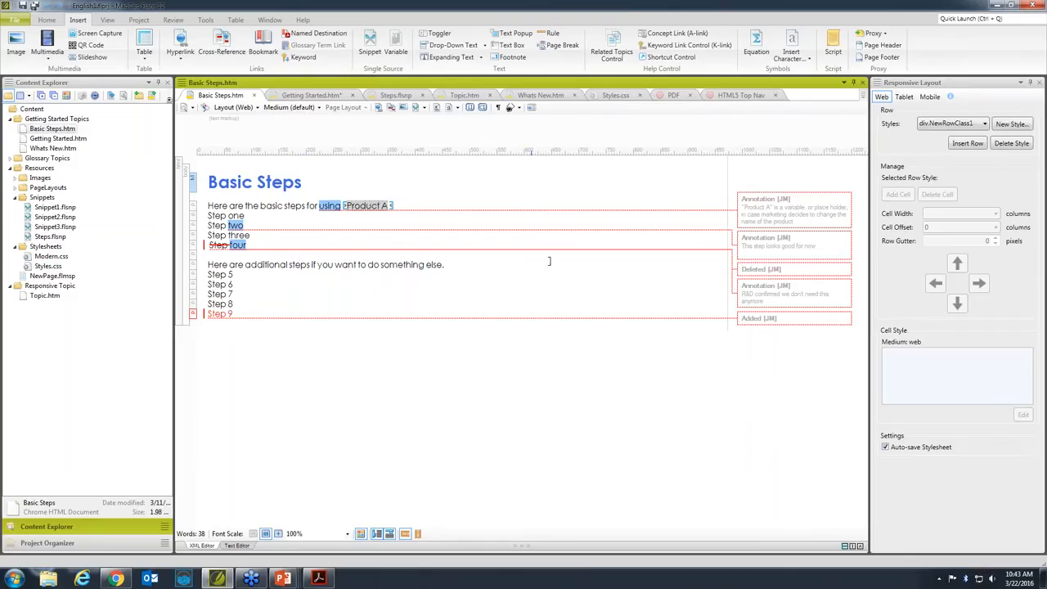
left_click(760, 218)
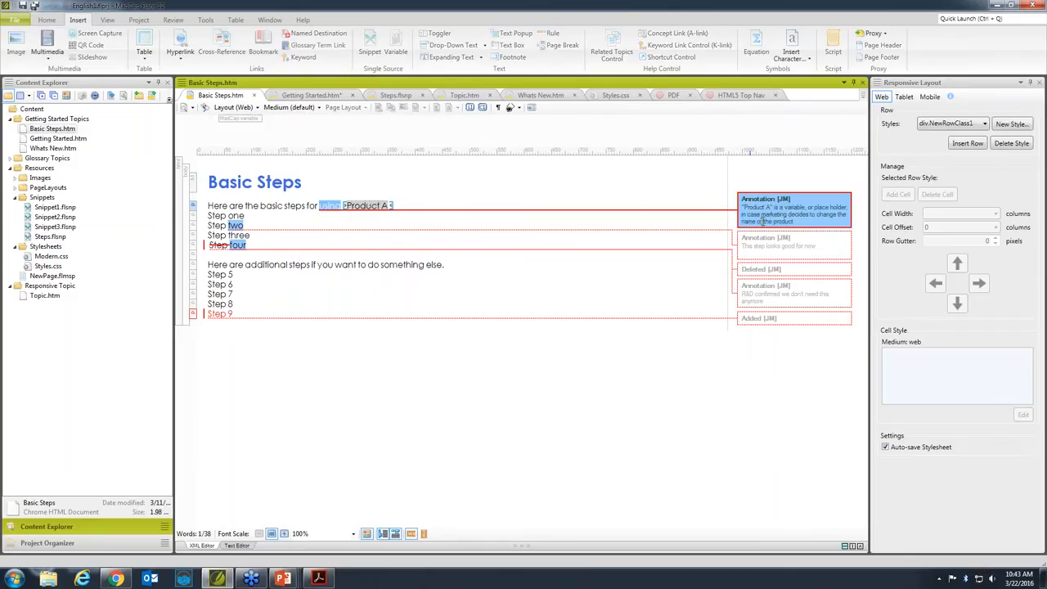
left_click(173, 19)
left_click(778, 254)
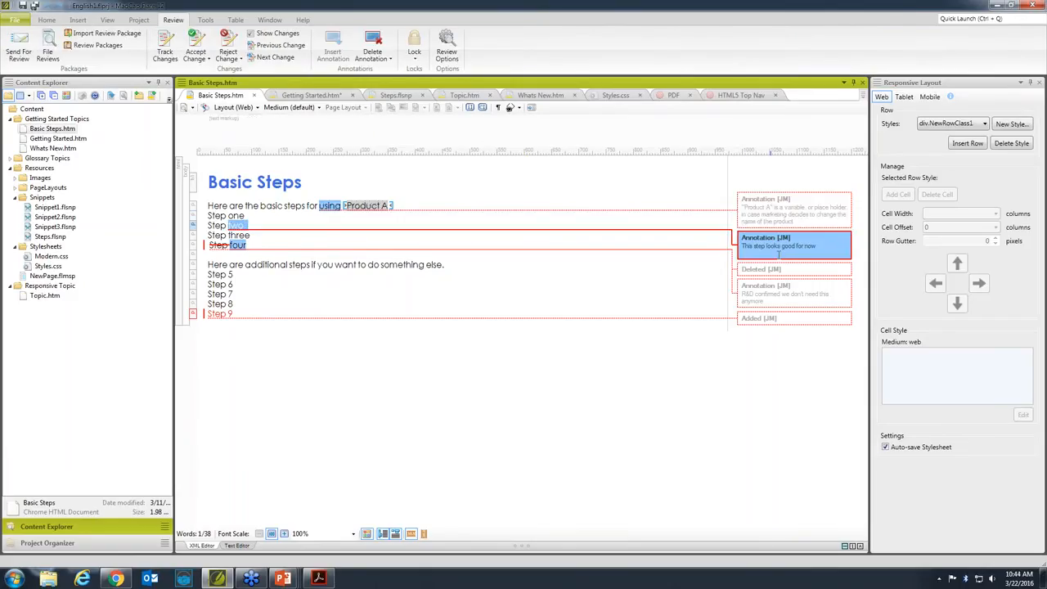
left_click(767, 271)
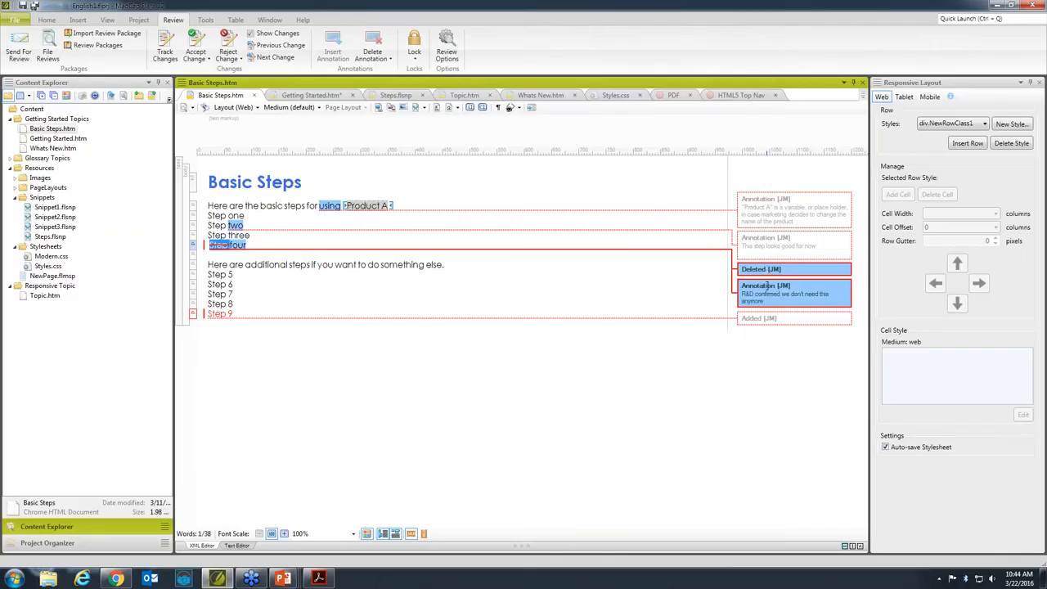
left_click(769, 289)
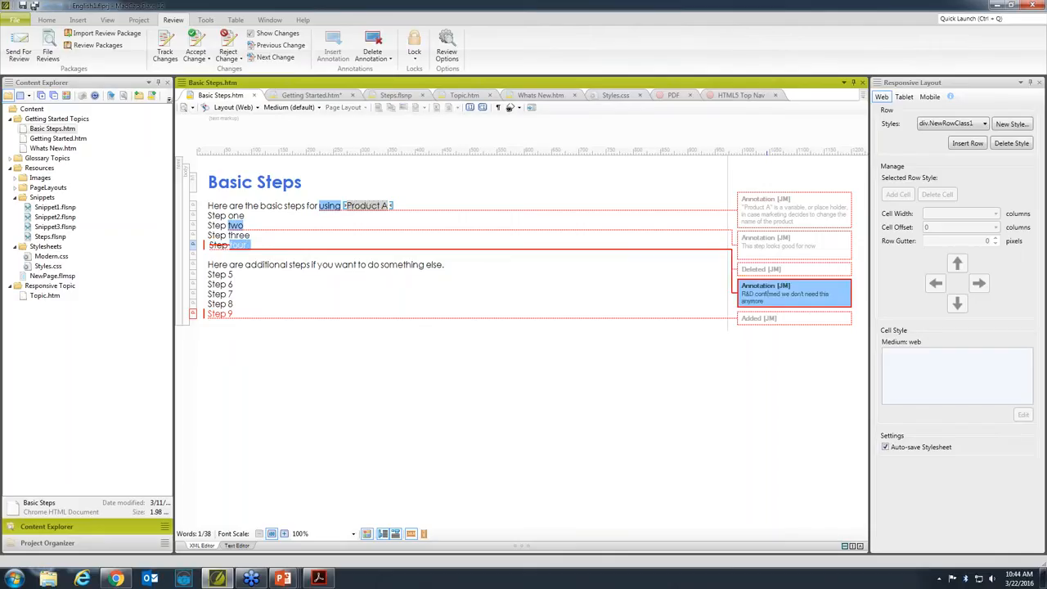
Save all files and open the Word target from the project's Targets folder.
left_click(773, 318)
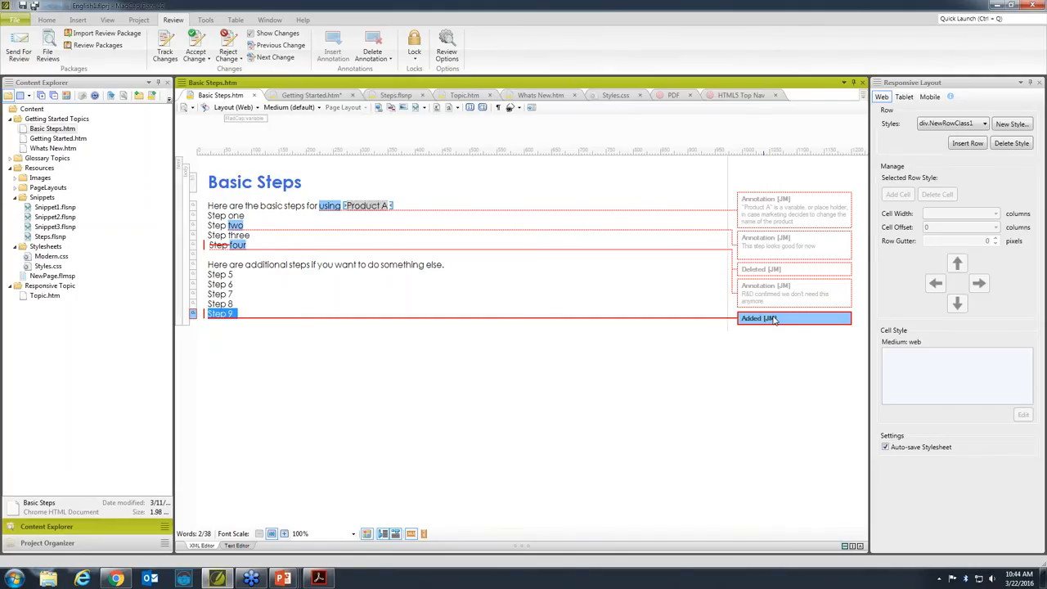
left_click(34, 7)
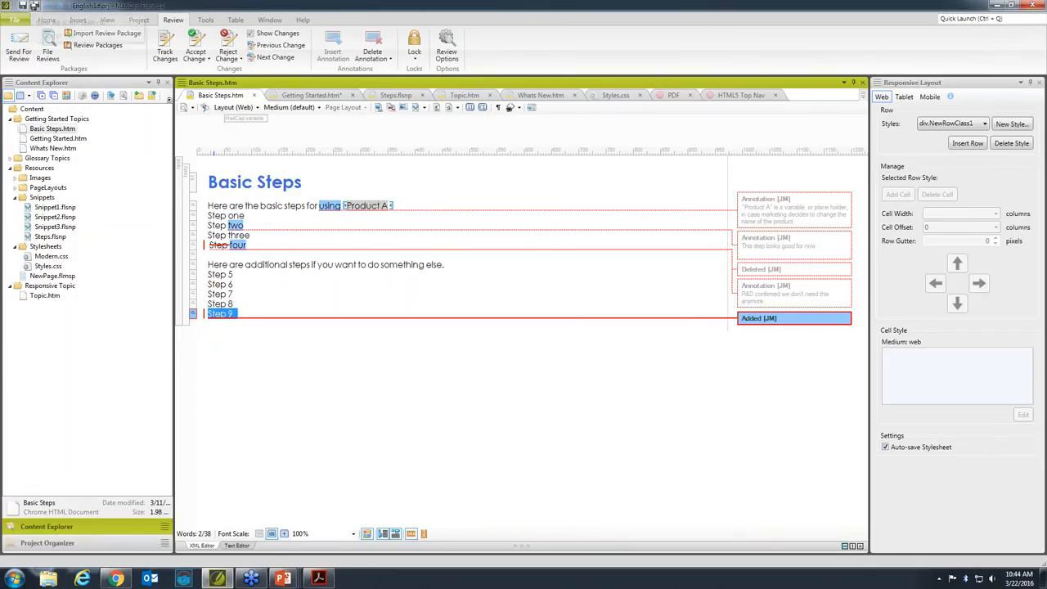
left_click(49, 544)
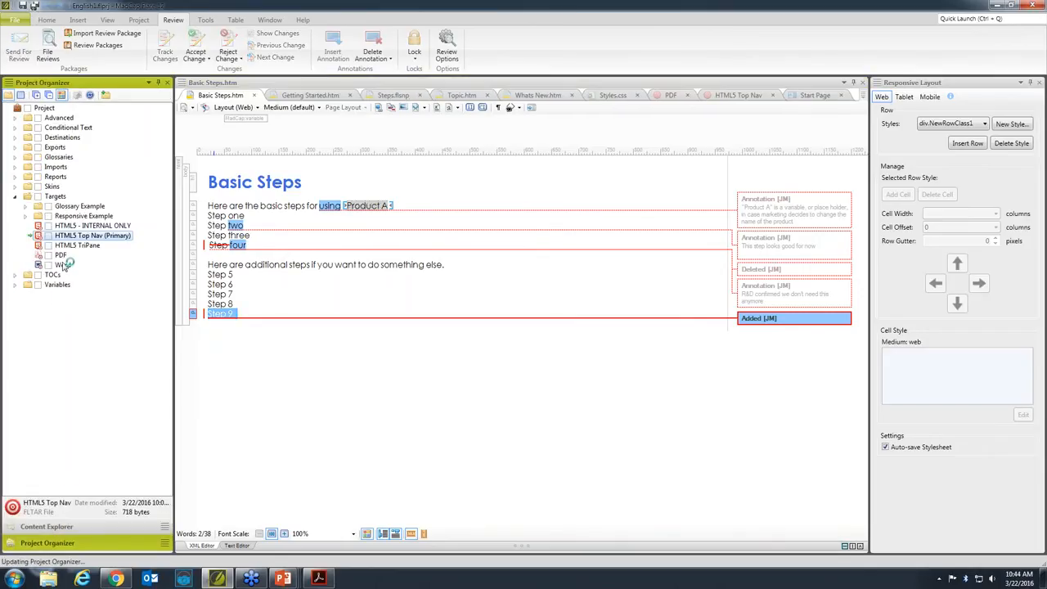
left_click(65, 264)
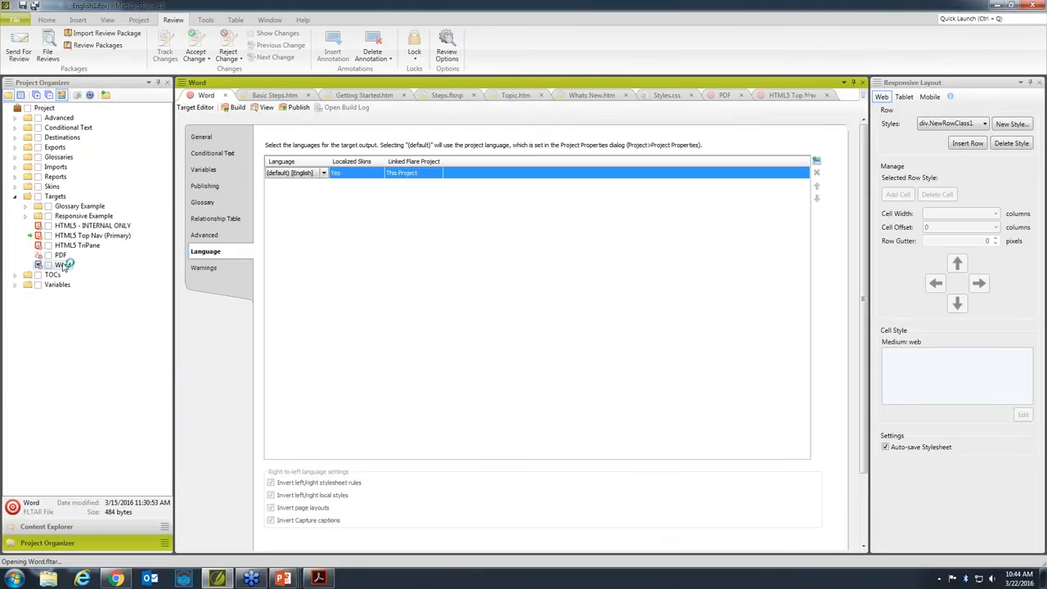
Build the Word target with review mode enabled in its advanced options, and examine the annotations and tracked changes under Basic Steps in the output.
left_click(206, 235)
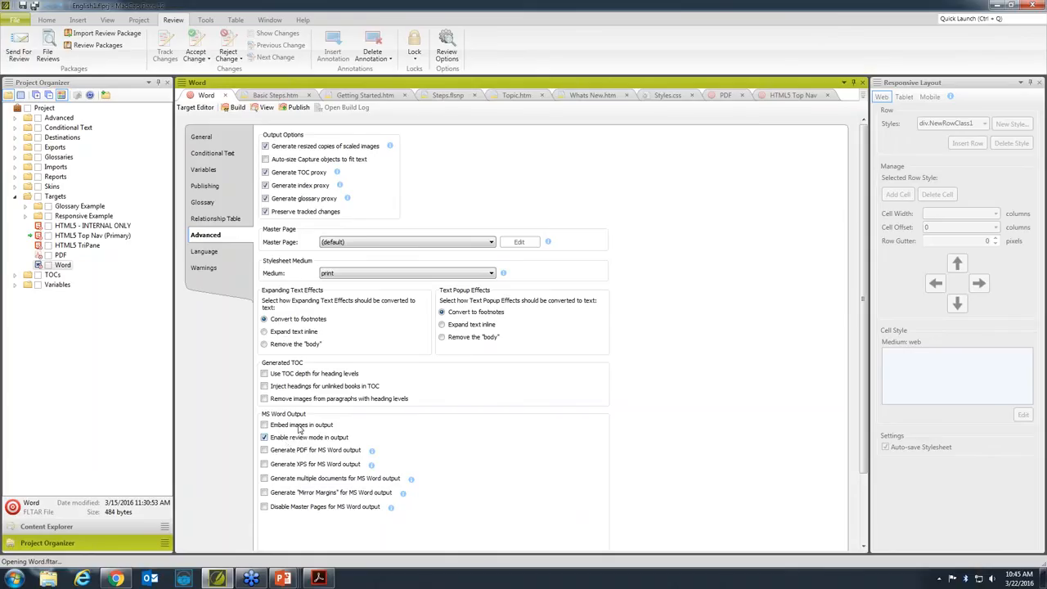
left_click(235, 107)
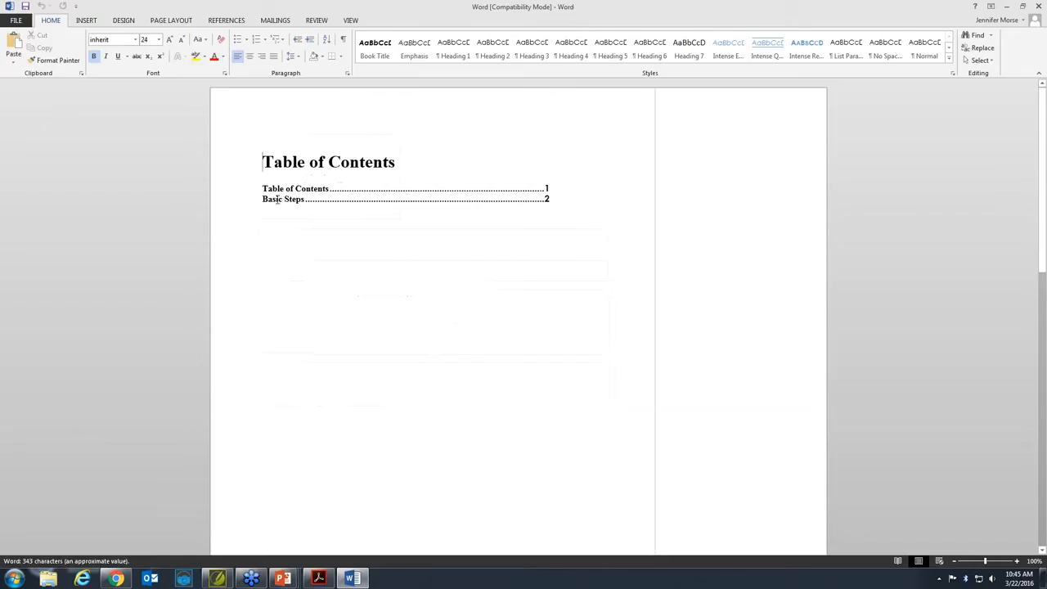
left_click(292, 199, "ctrl")
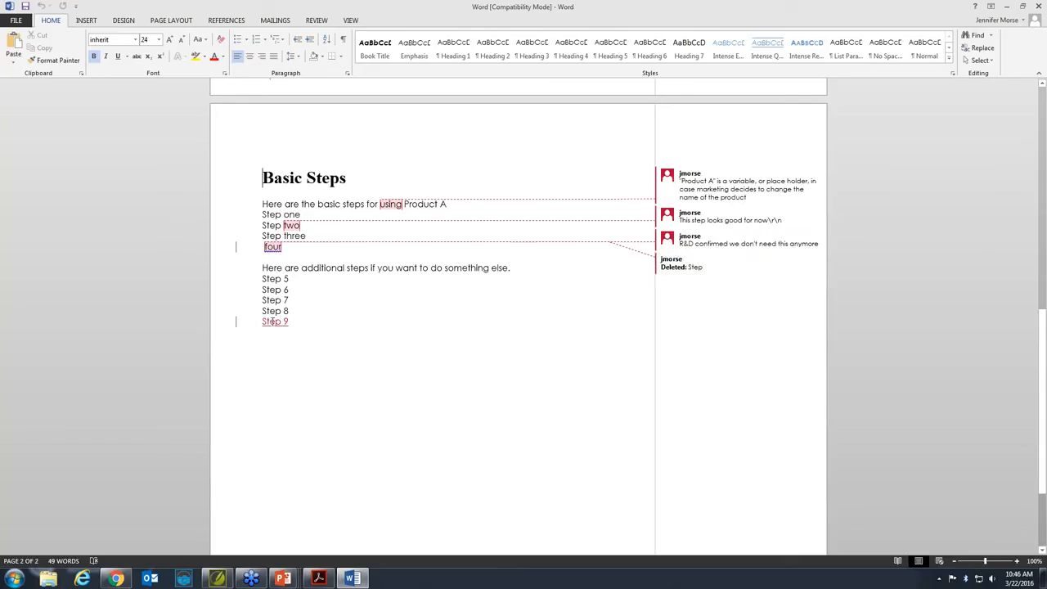
mouse_move(273, 321)
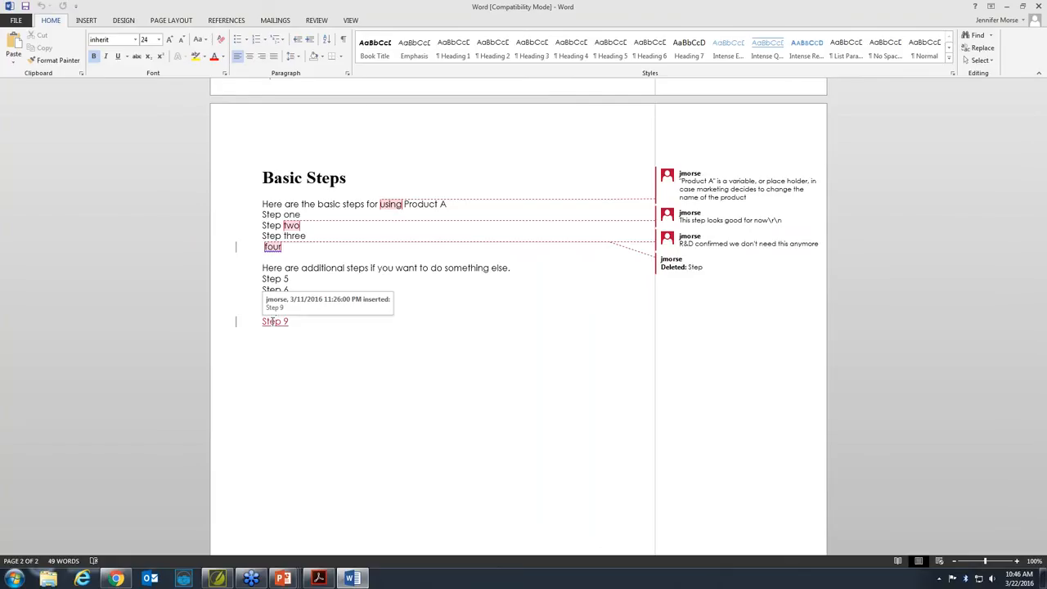
Switch back to MadCap Flare, open the PDF target and try to build it.
left_click(227, 582)
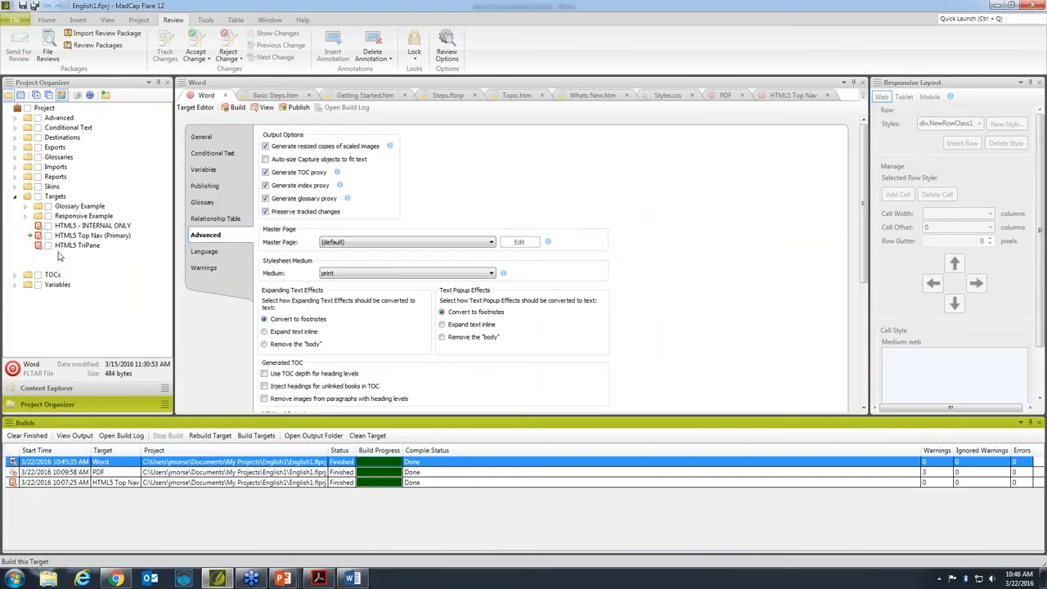
double_click(58, 256)
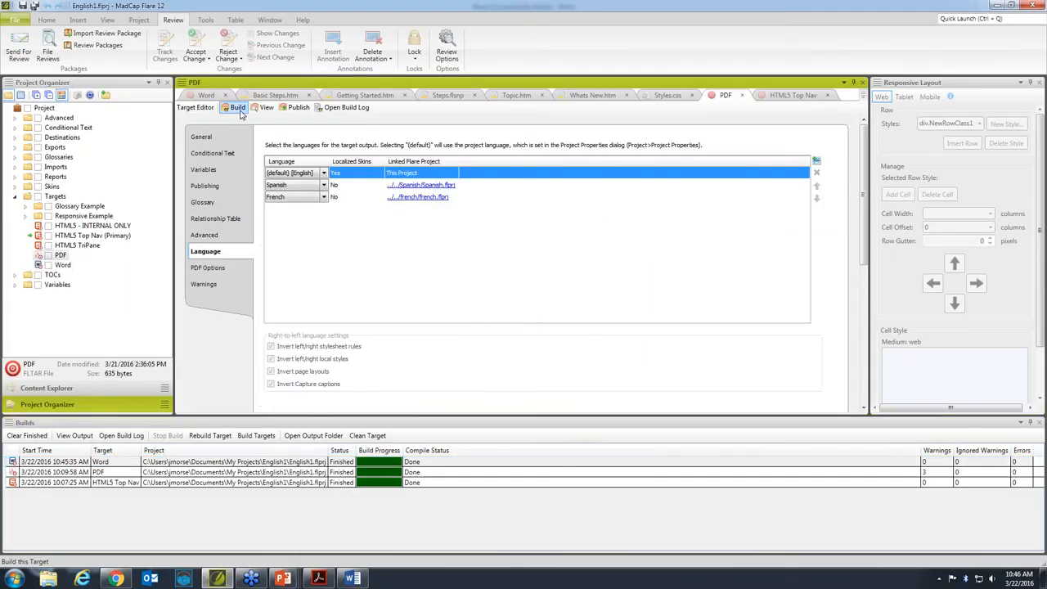
left_click(240, 114)
left_click(590, 345)
Switch to PDF.pdf in Adobe Acrobat Reader and examine the tracked deletion and addition on the English Basic Steps page.
left_click(319, 578)
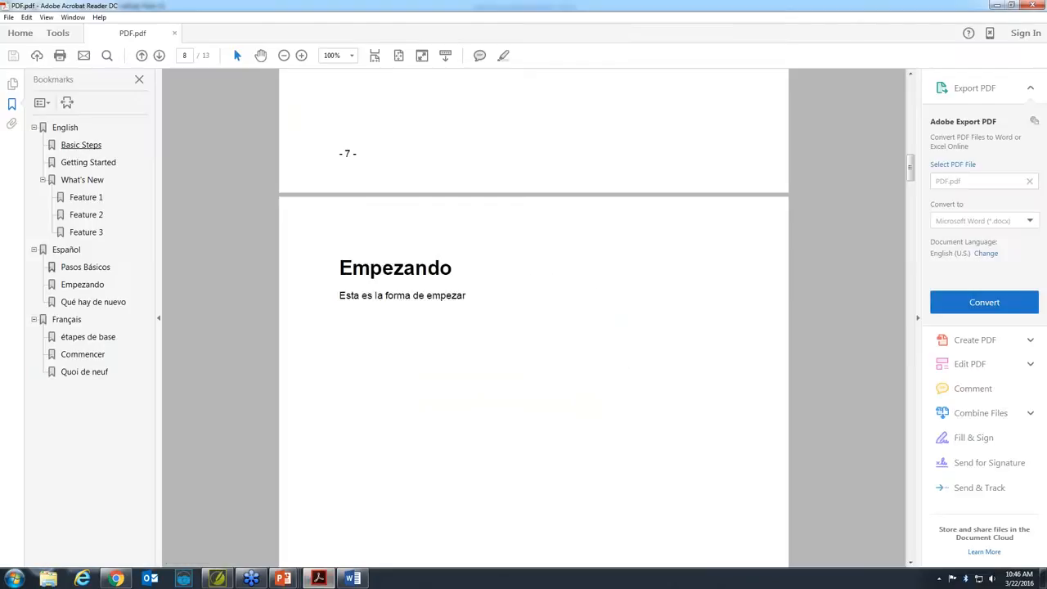
left_click(81, 145)
mouse_move(336, 192)
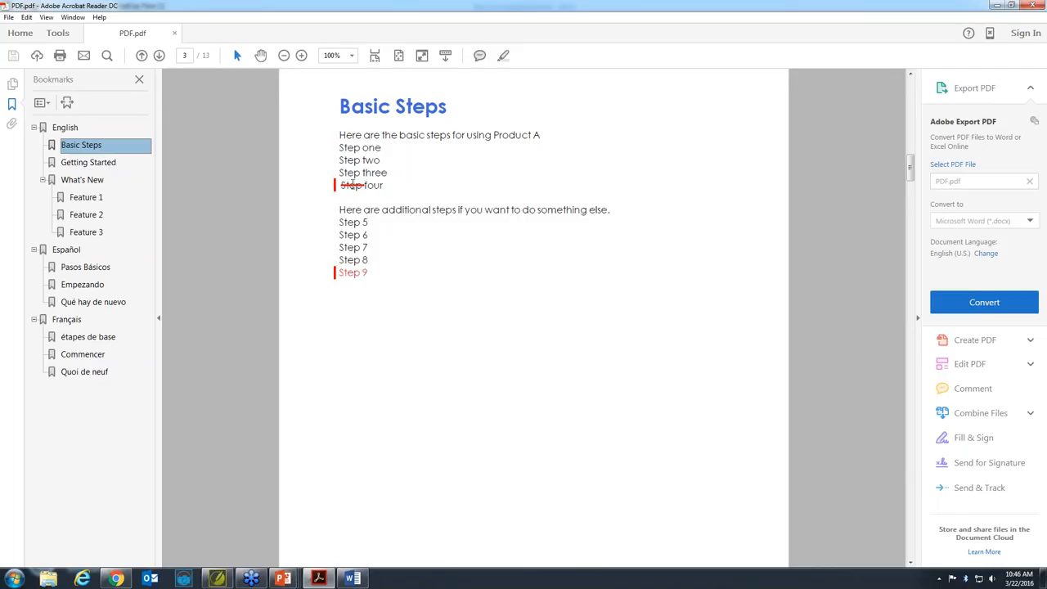
left_click(352, 186)
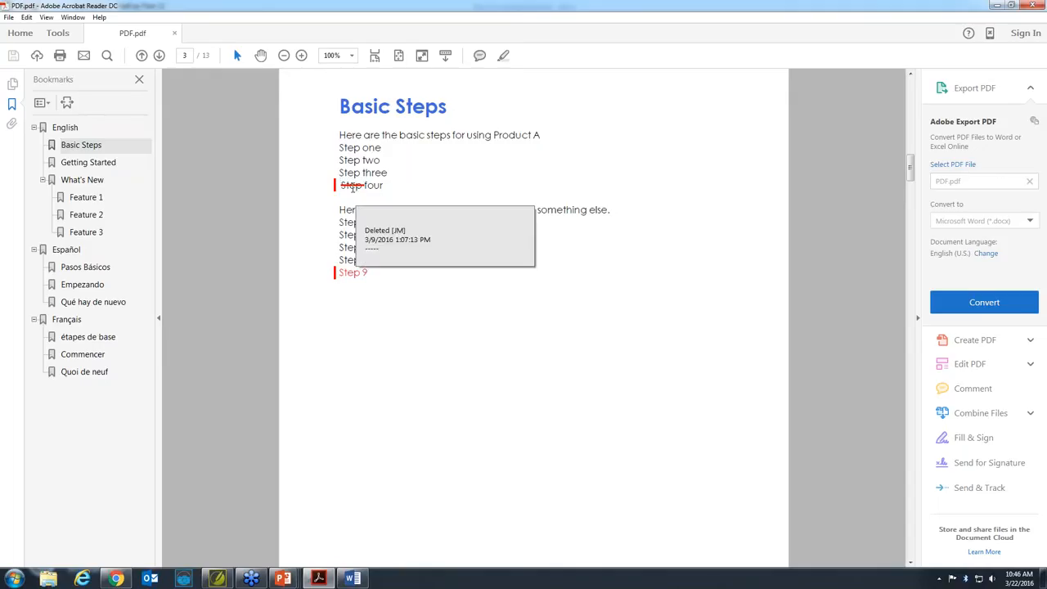
mouse_move(349, 275)
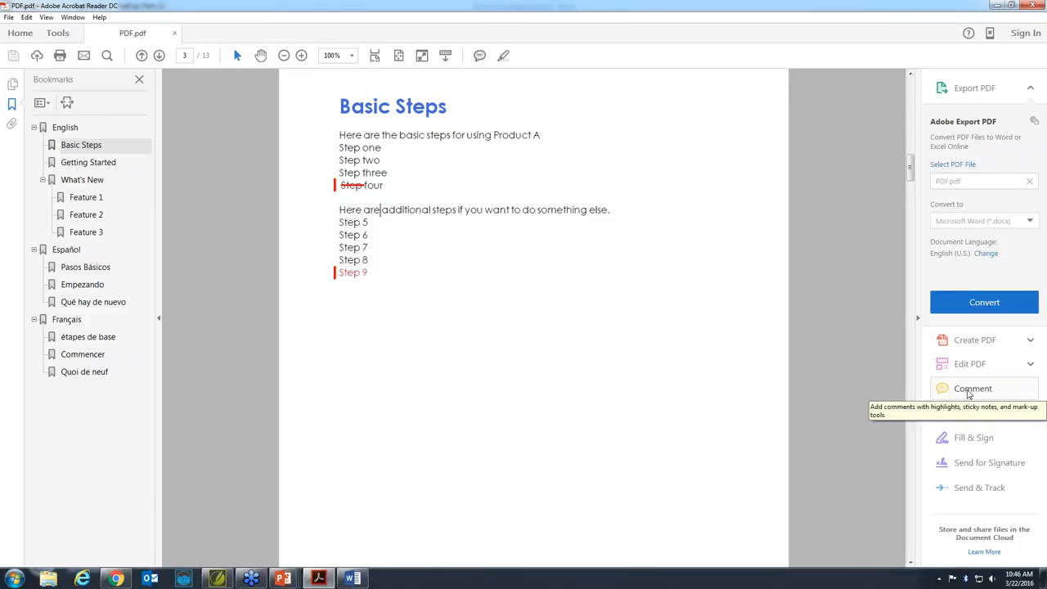
Show the PDF's comments list and examine the annotation, deletion and addition entries against the marked Basic Steps text.
left_click(968, 390)
left_click(972, 193)
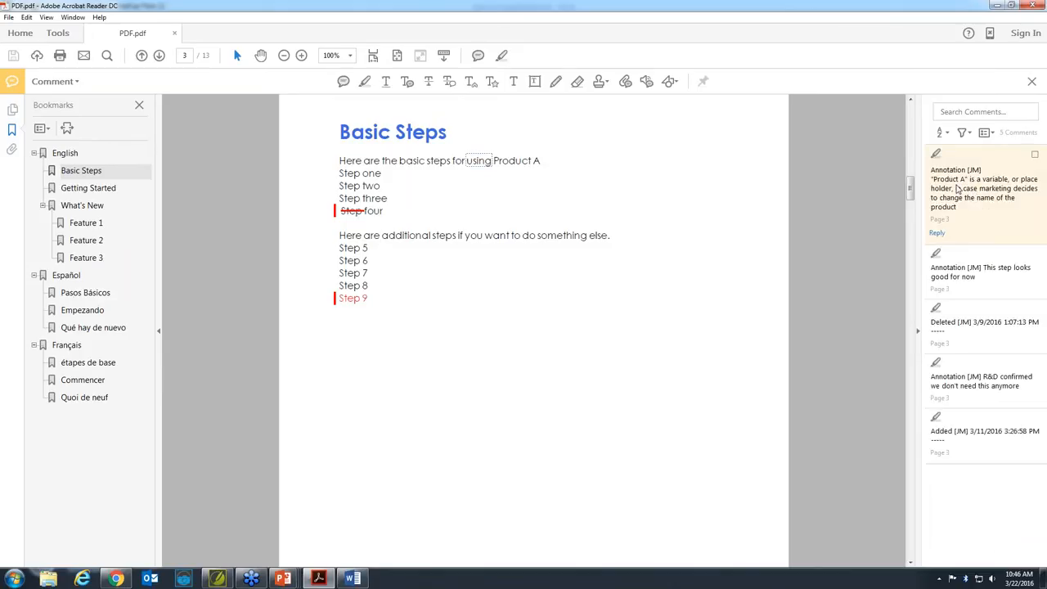
mouse_move(480, 162)
left_click(947, 264)
left_click(960, 321)
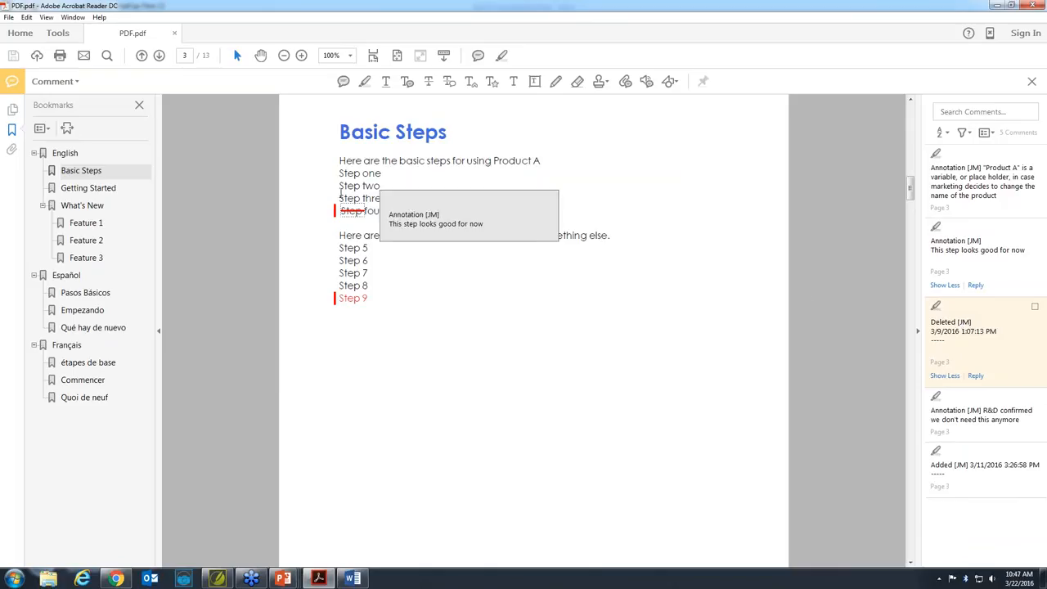
mouse_move(360, 210)
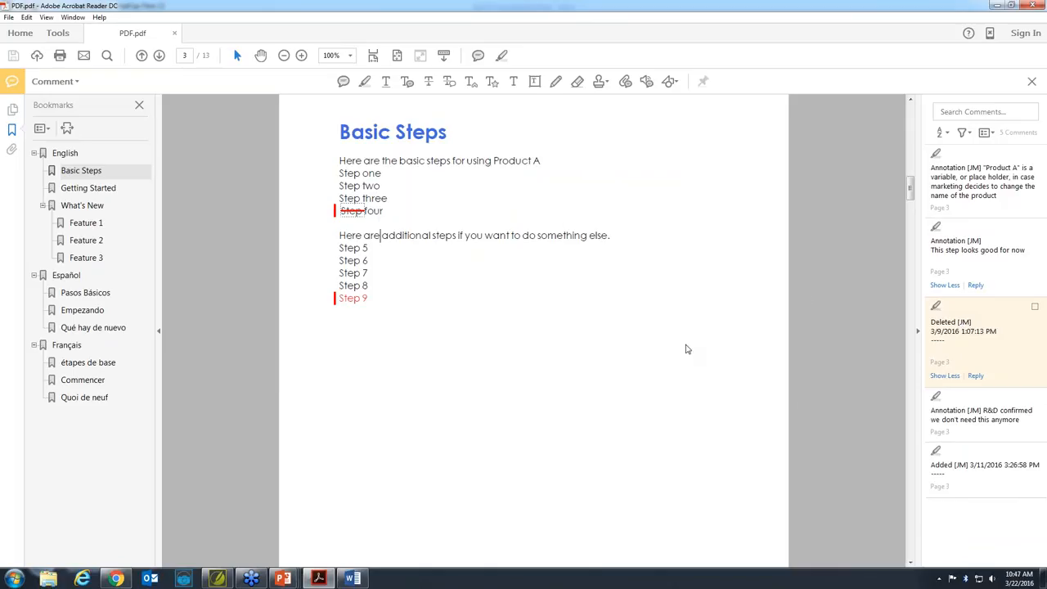
left_click(970, 458)
mouse_move(350, 296)
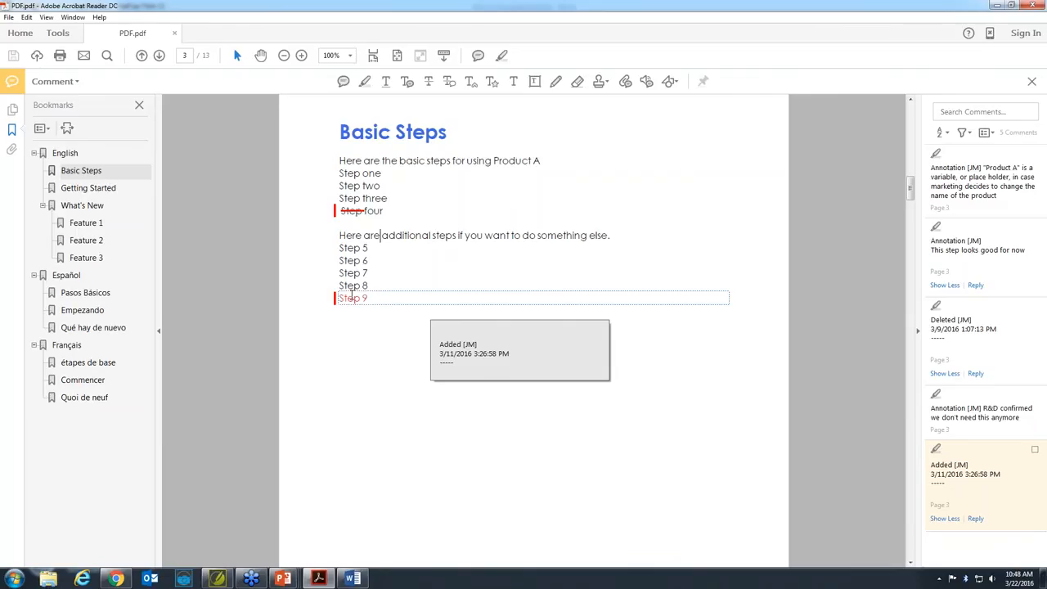
Return to MadCap Flare, close the build list and open Glossary from the project's Glossaries folder.
left_click(219, 583)
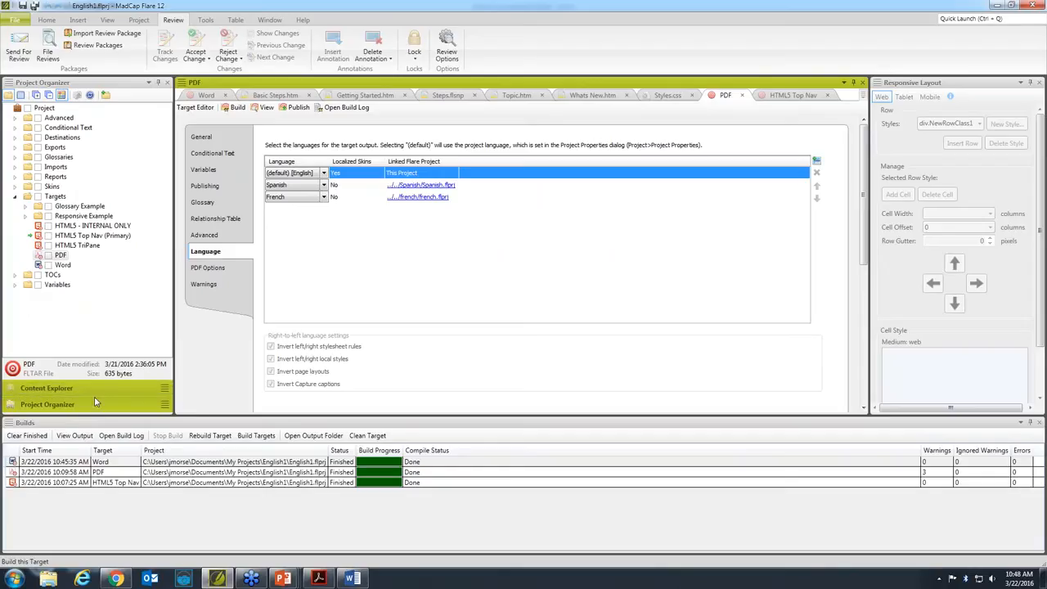
left_click(1039, 423)
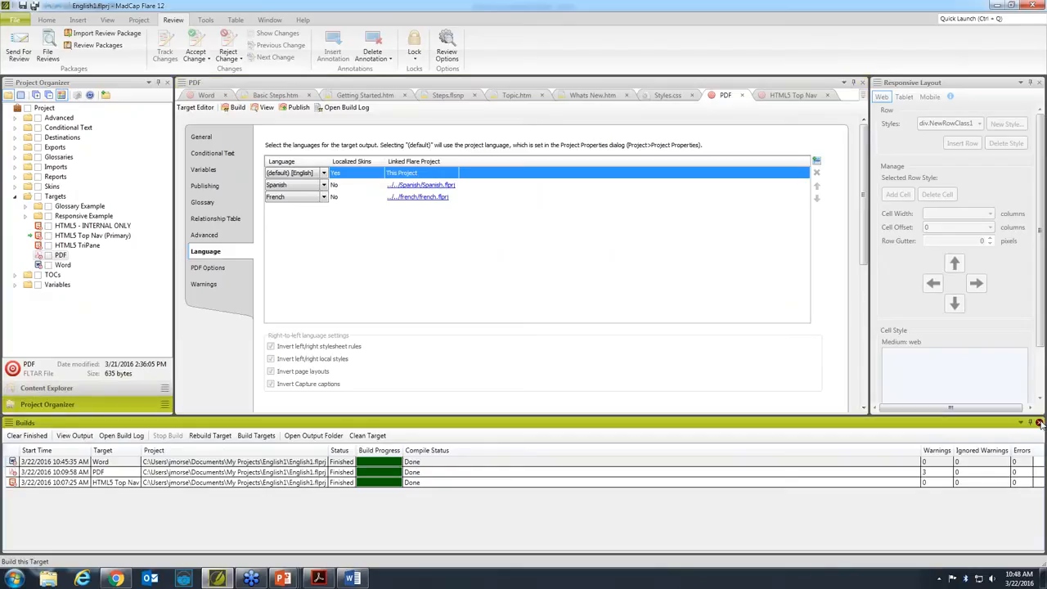
left_click(14, 158)
left_click(59, 168)
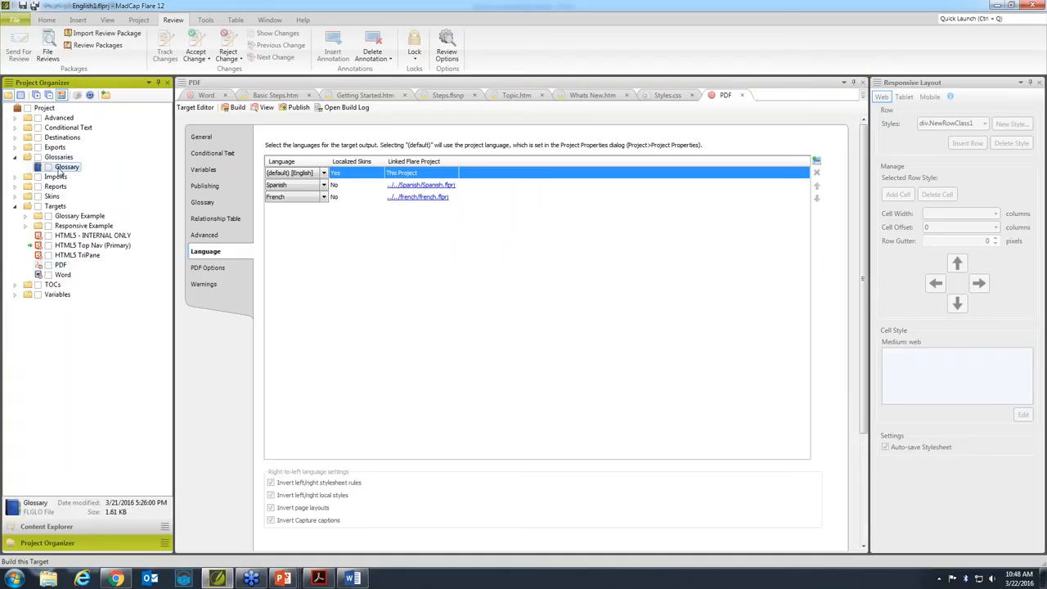
double_click(66, 167)
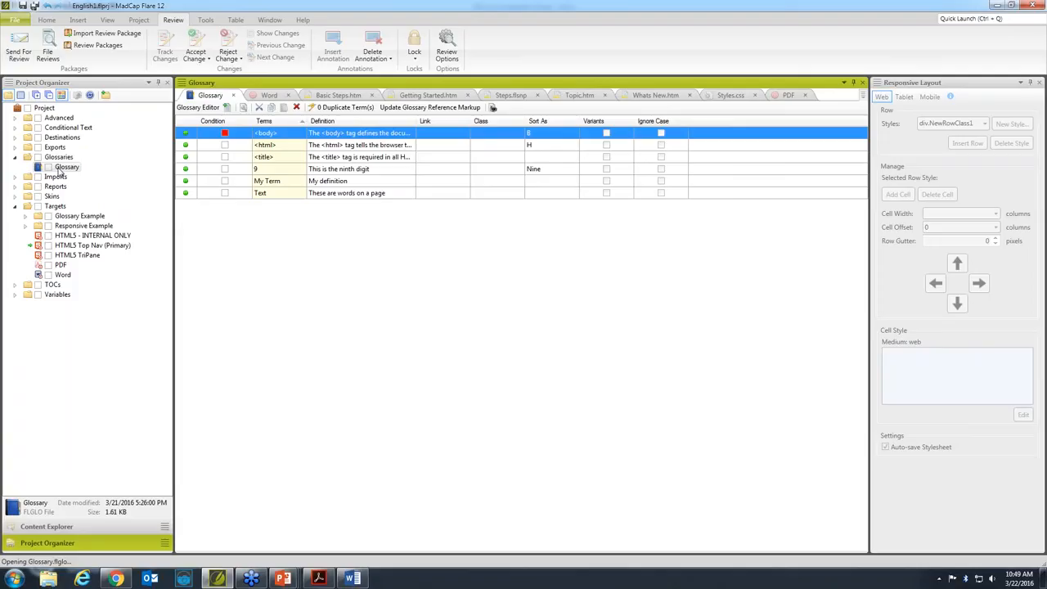
double_click(286, 194)
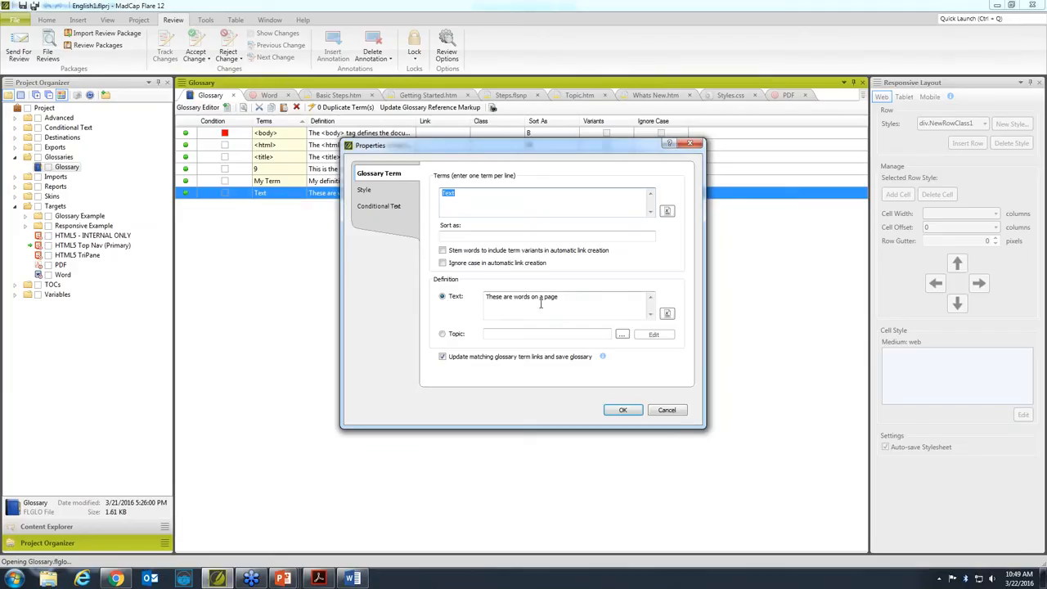
left_click(443, 263)
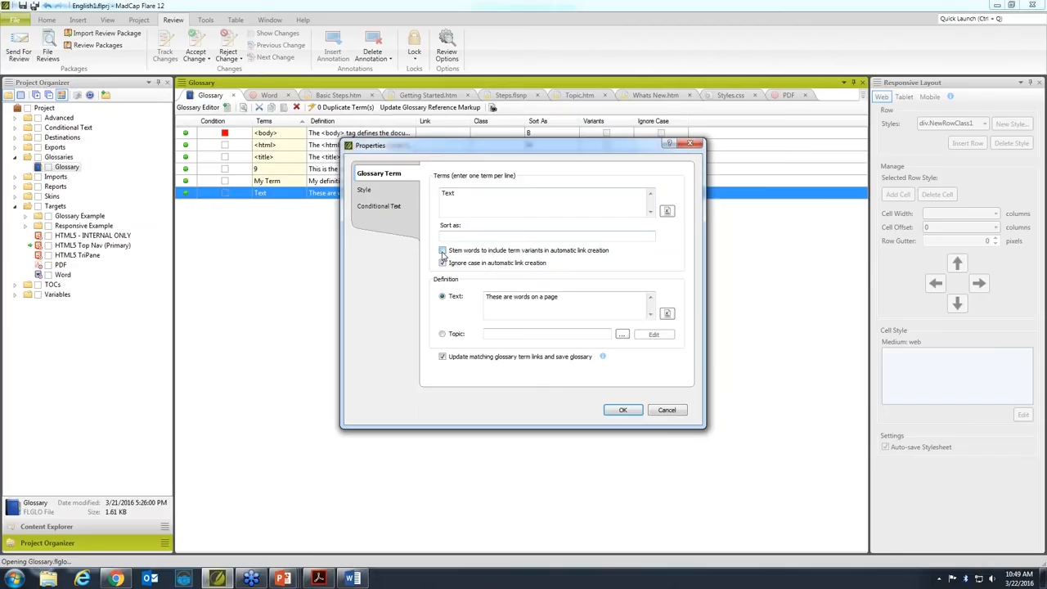
left_click(443, 251)
left_click(666, 410)
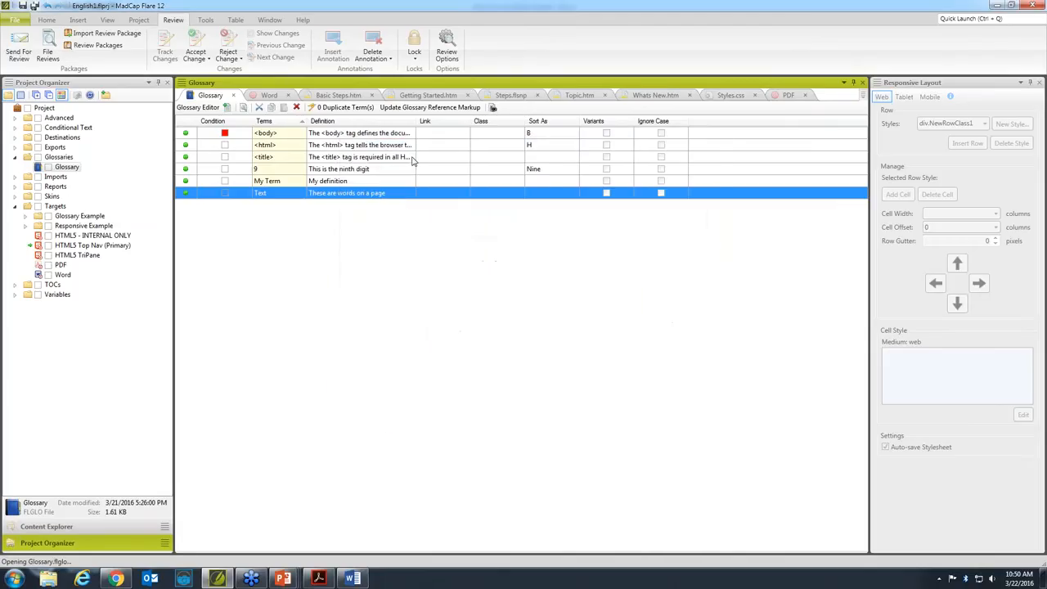
Check the sort value of the <body> glossary term, and enable term variants and ignored case for the Text term.
double_click(319, 137)
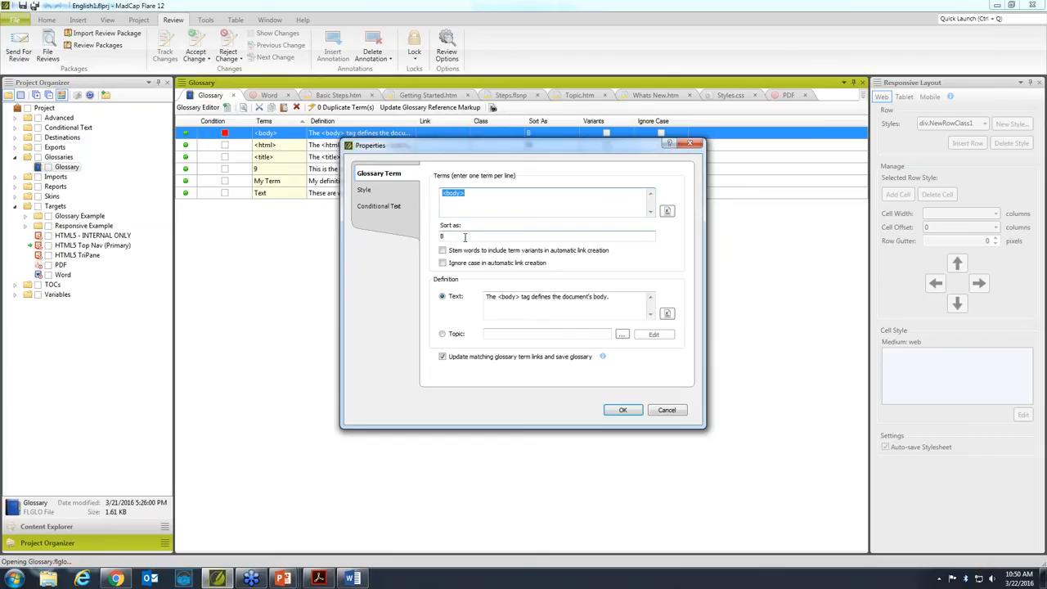
left_click(615, 411)
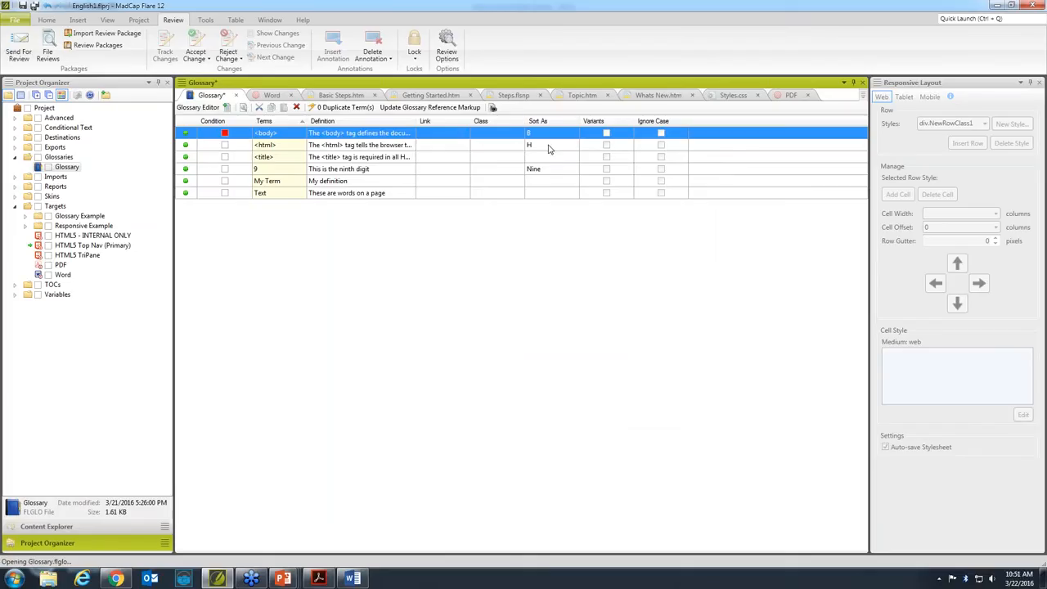
double_click(281, 196)
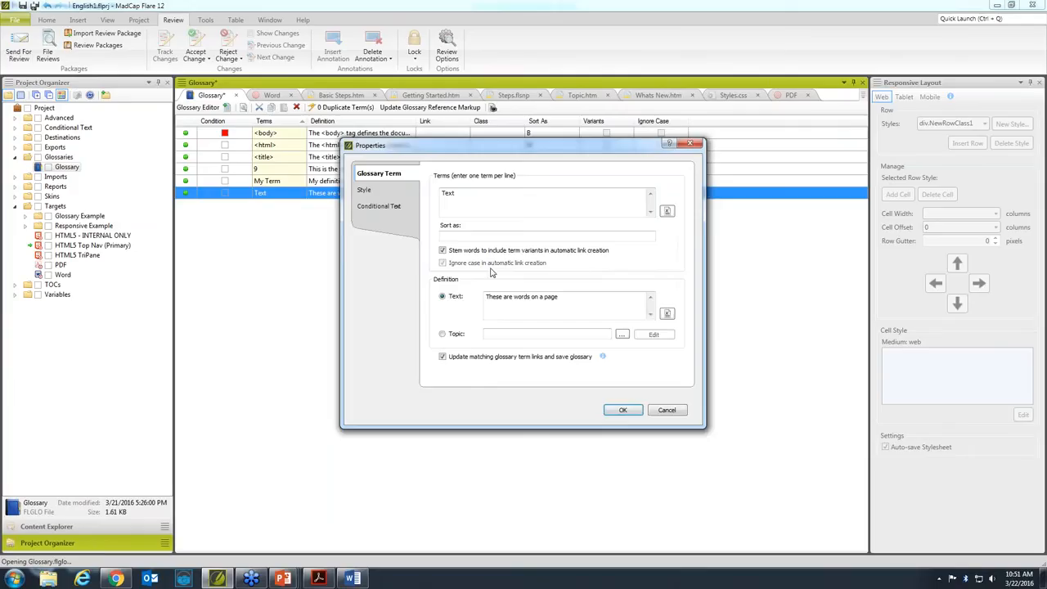
left_click(621, 413)
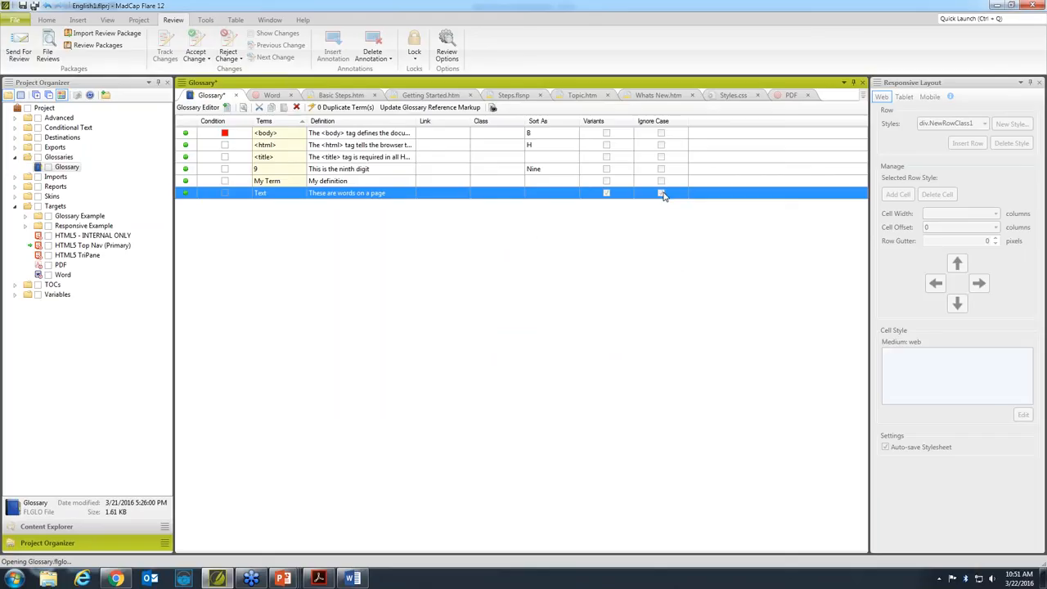
left_click(662, 194)
Open the Welcome.htm topic from the Glossary Topics folder.
left_click(43, 526)
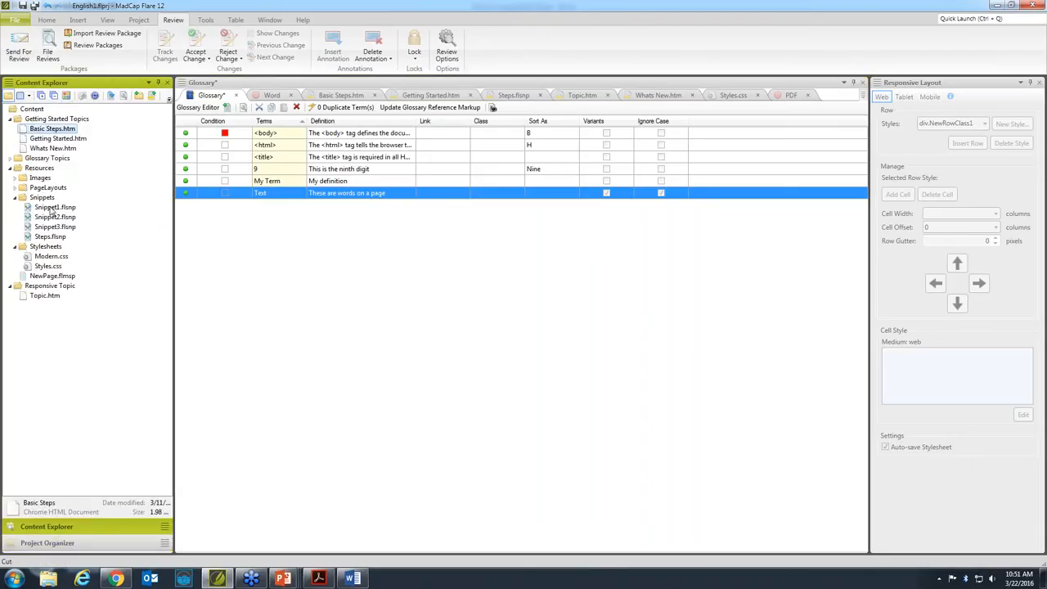
left_click(10, 158)
double_click(63, 179)
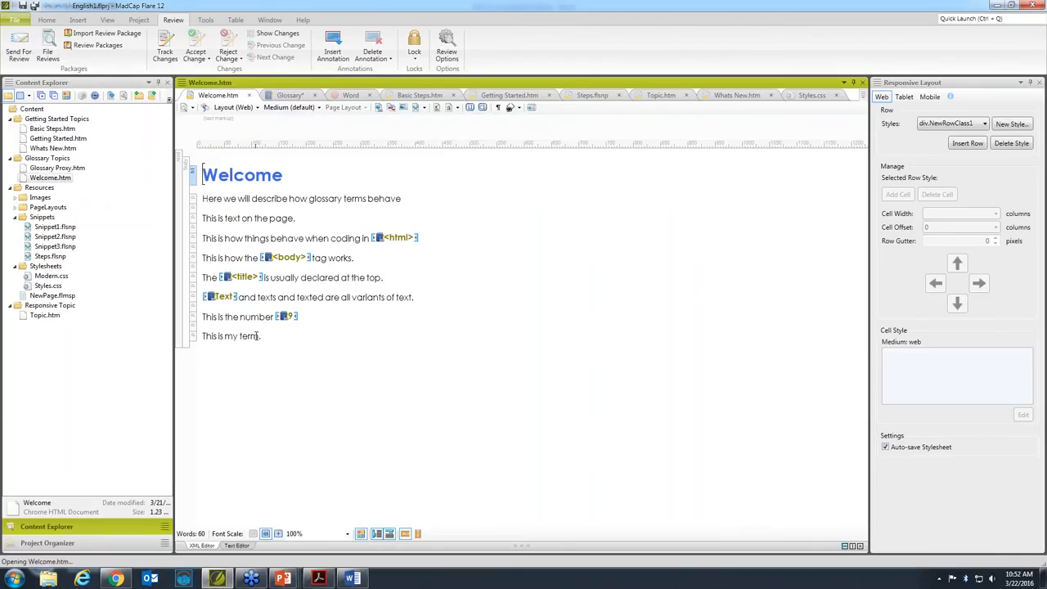
Link the words "my term" in the Welcome topic to the My Term glossary entry, saving the glossary and the topic.
left_click_drag(261, 335, 229, 342)
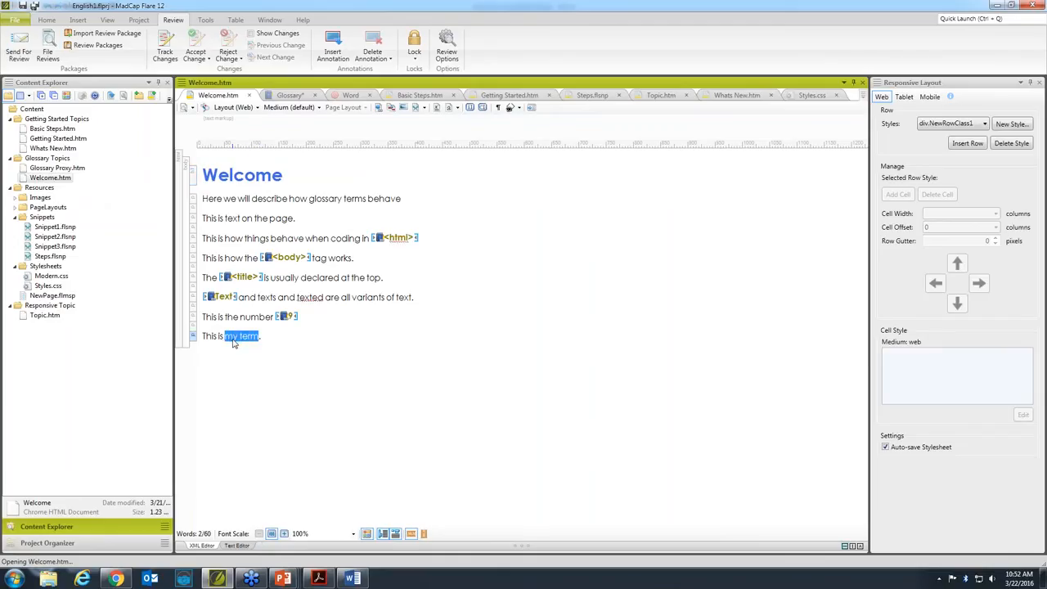
left_click(79, 20)
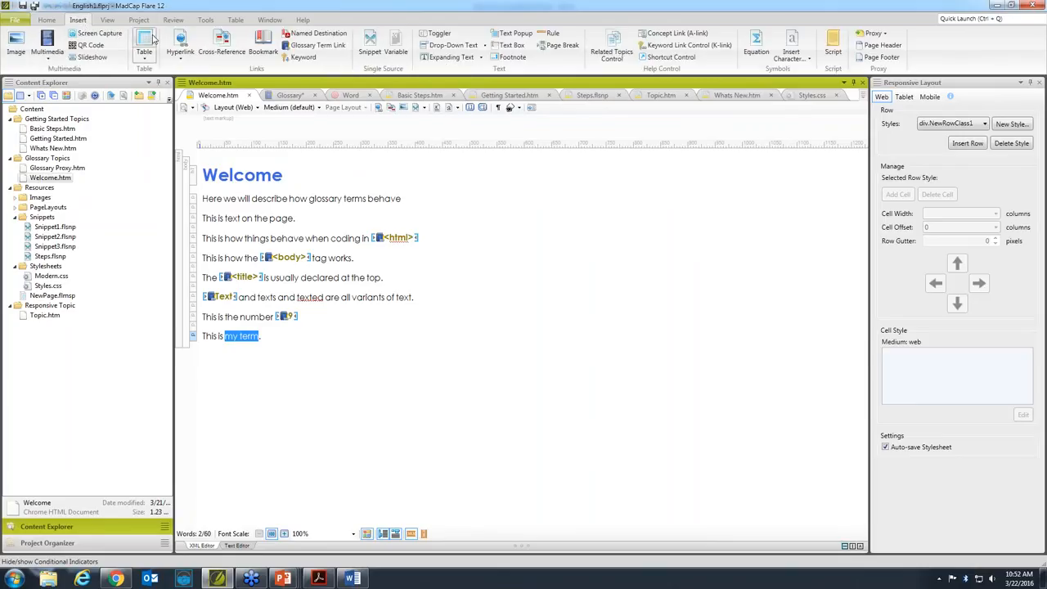
left_click(311, 47)
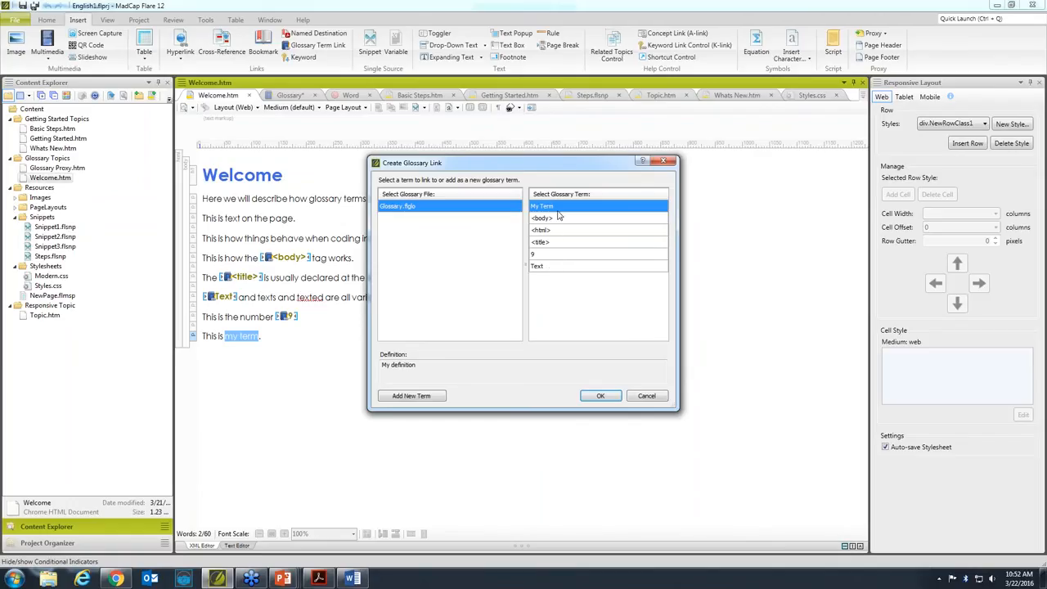
left_click(605, 397)
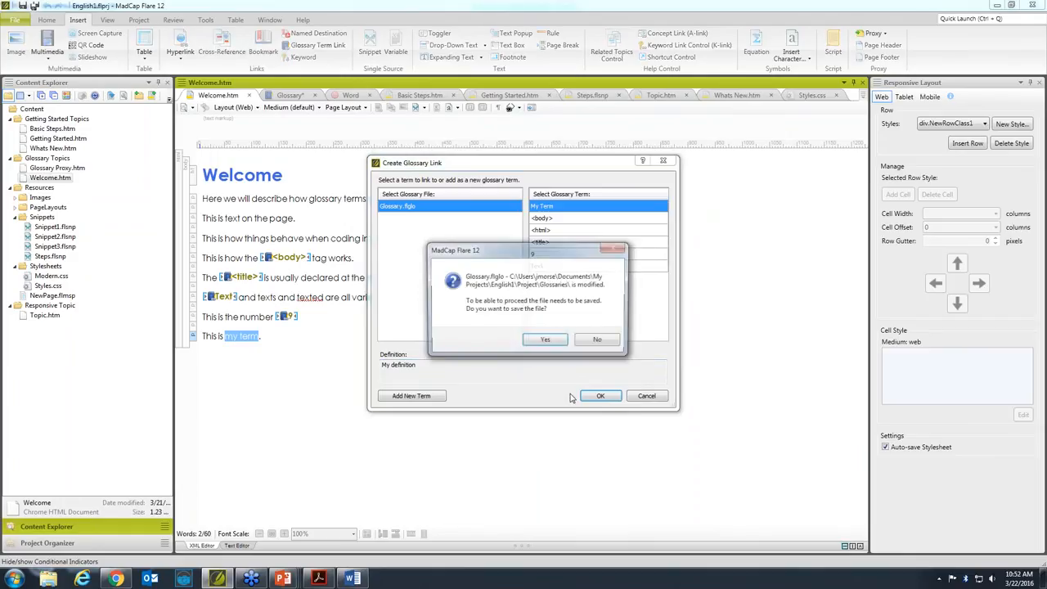
left_click(545, 341)
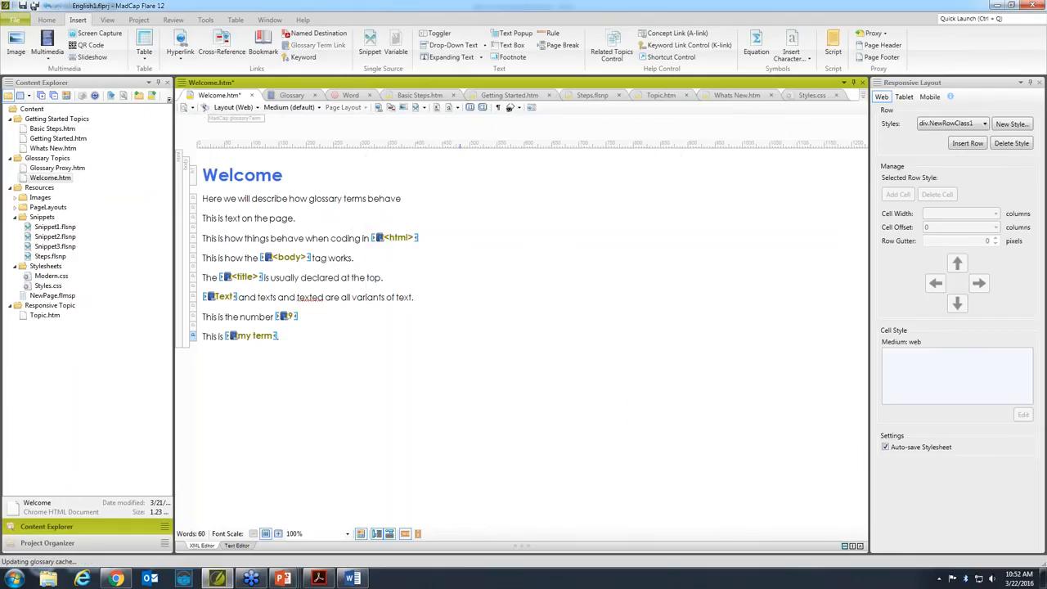
left_click(34, 6)
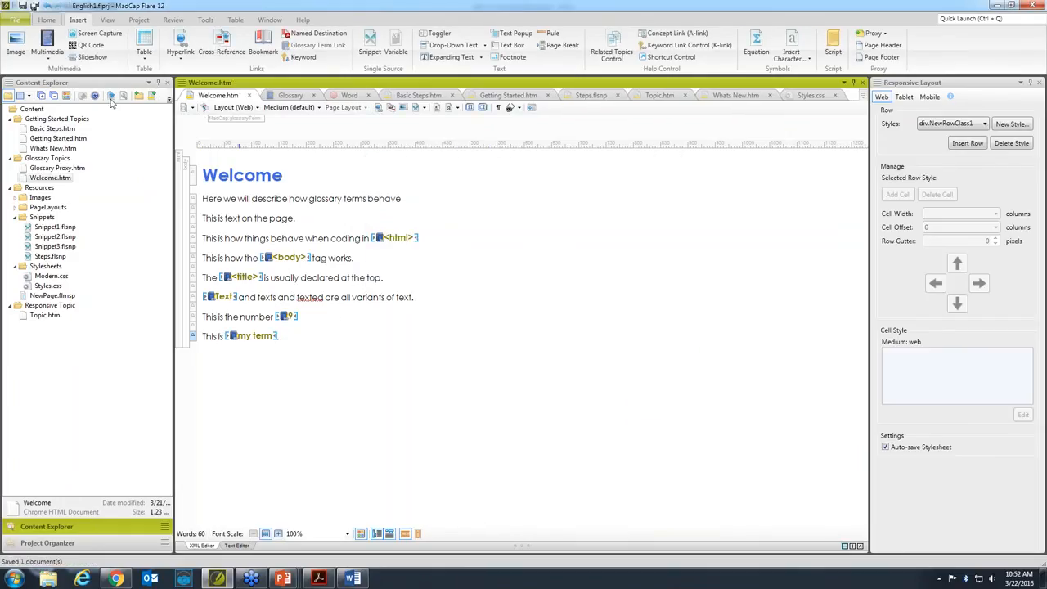
Check which condition tags are applied to the <body> term in the project's Glossary, leaving its properties unchanged.
left_click(54, 546)
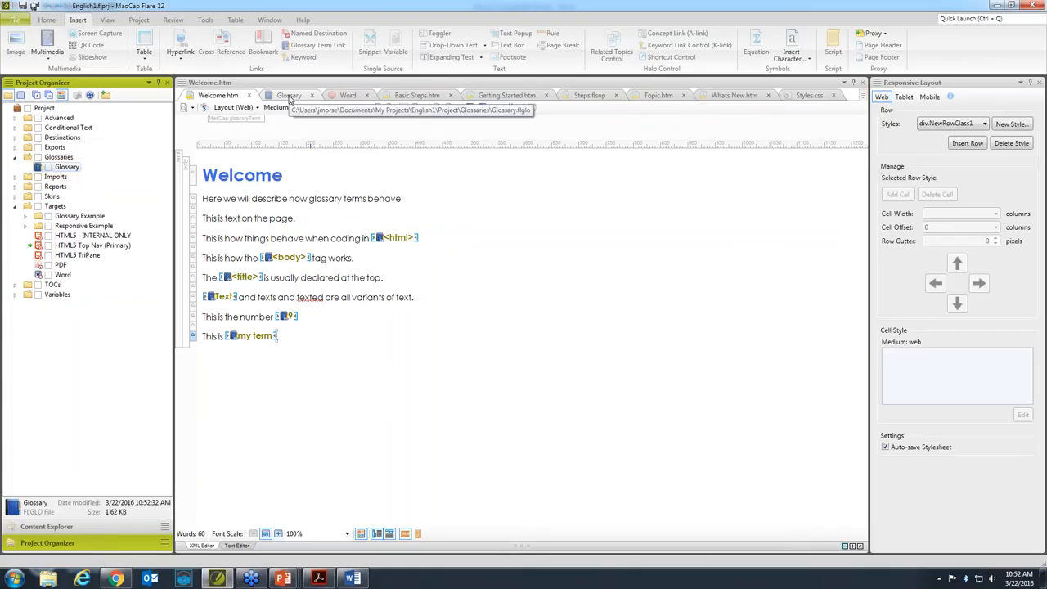
left_click(288, 96)
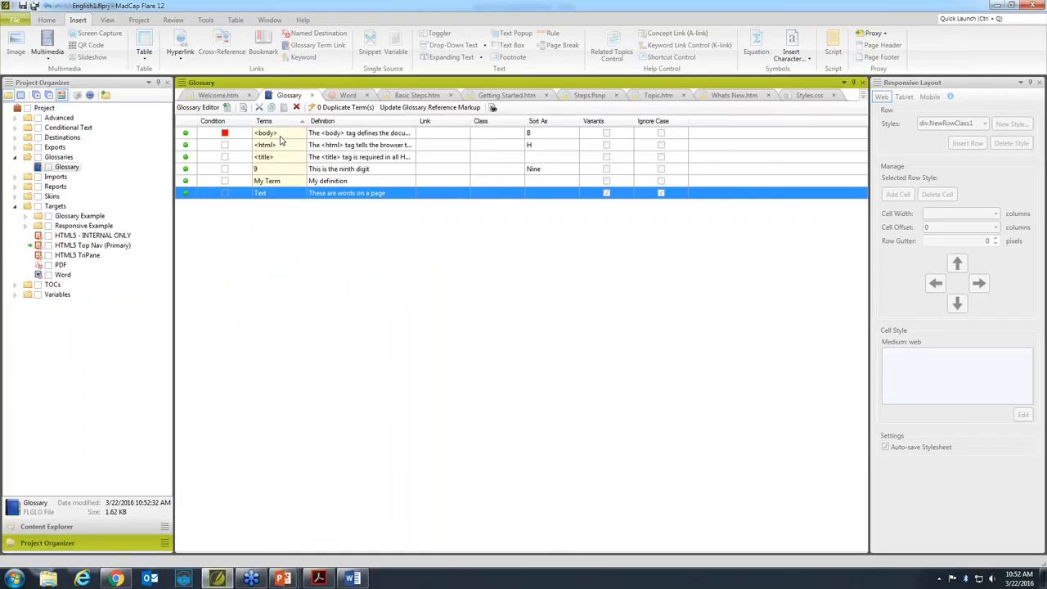
double_click(279, 136)
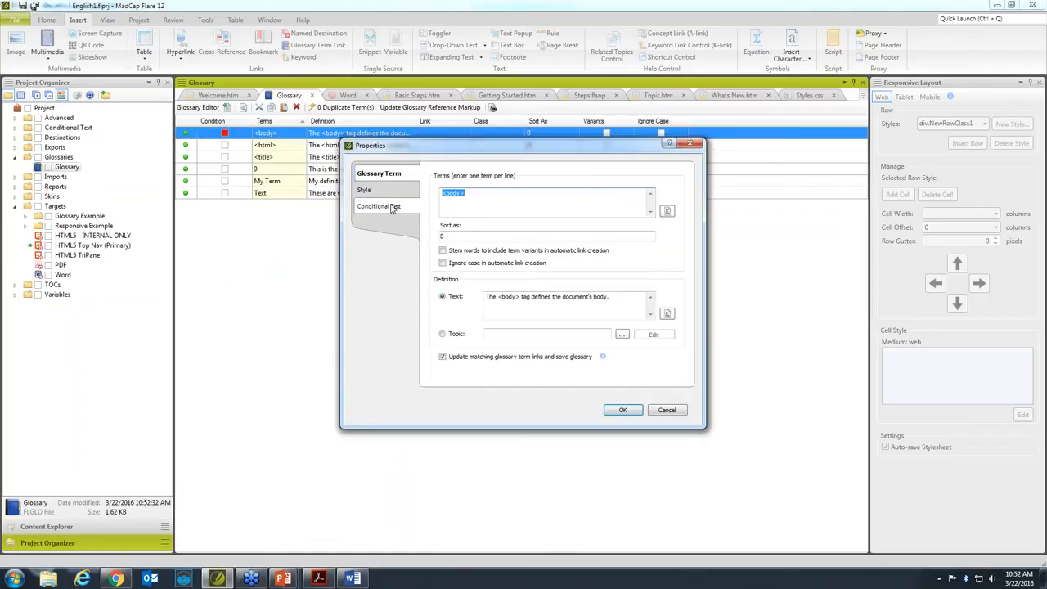
left_click(392, 207)
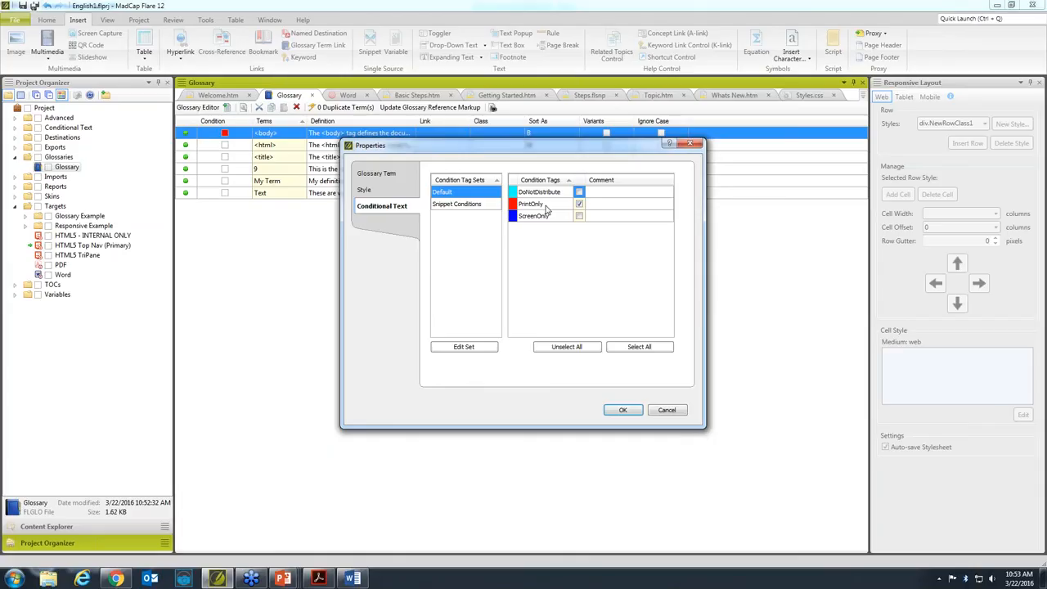
left_click(669, 415)
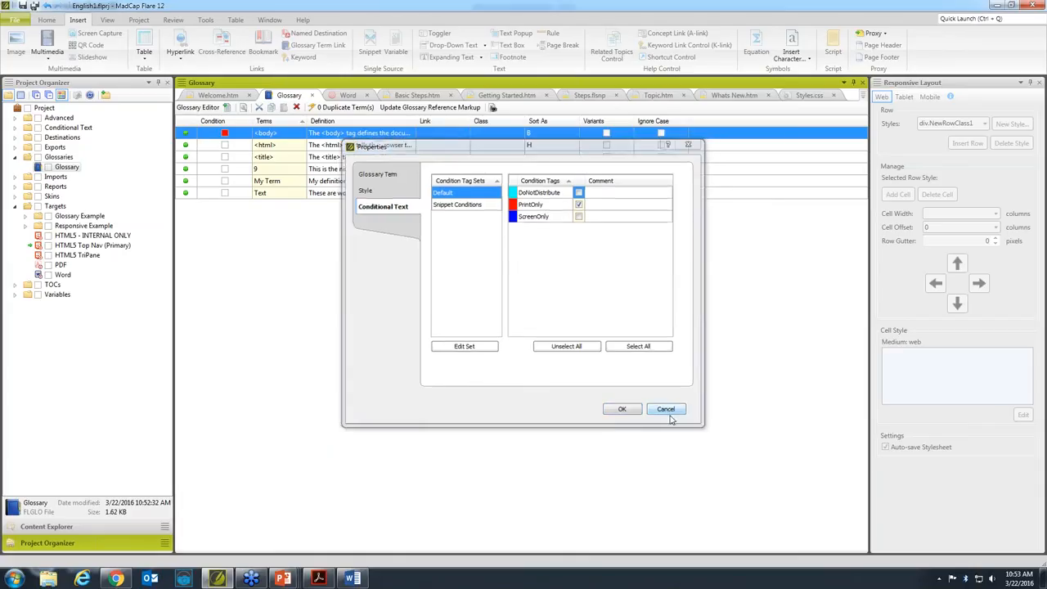
Build the Top Nav Glossary Example target from the Glossary Example targets folder and view its output.
left_click(45, 527)
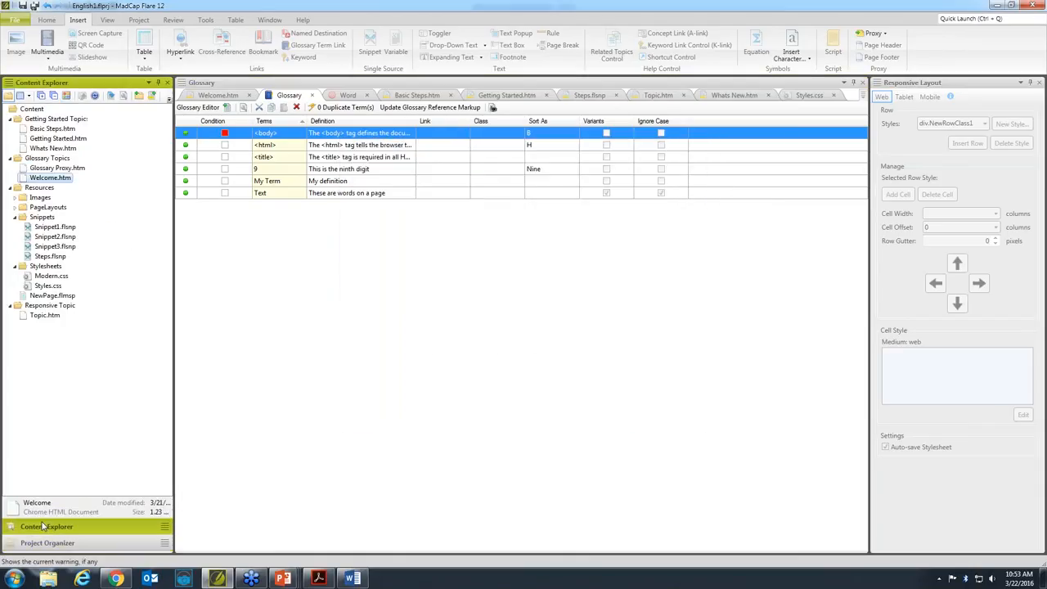
left_click(47, 543)
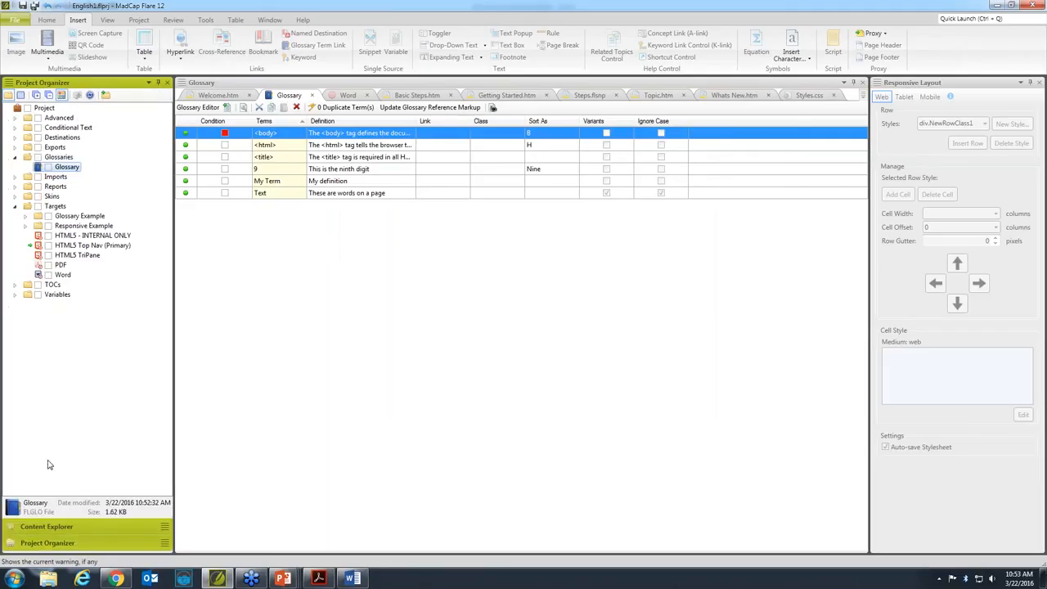
left_click(24, 216)
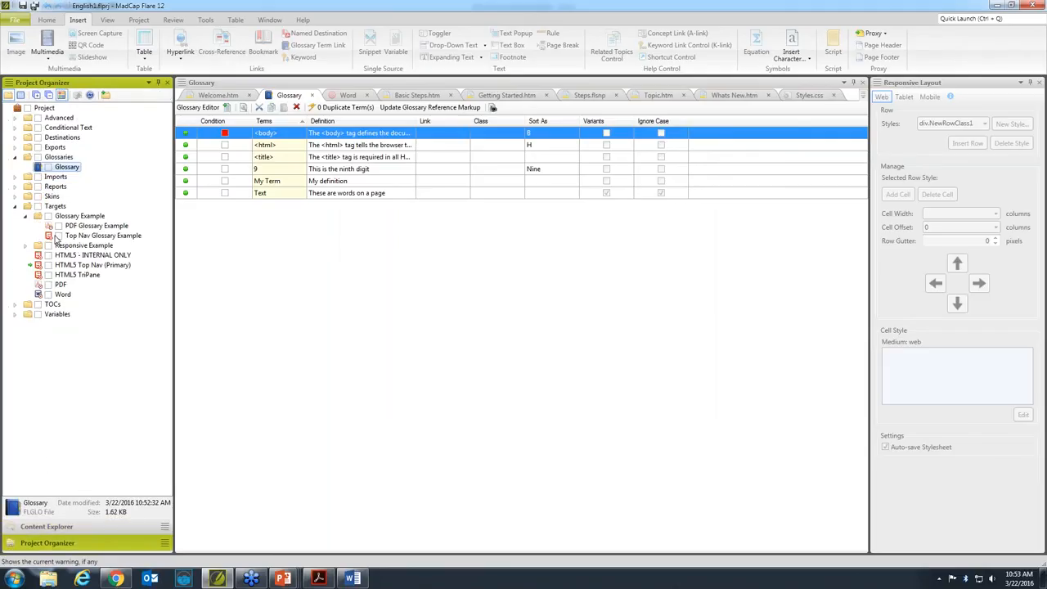
double_click(83, 236)
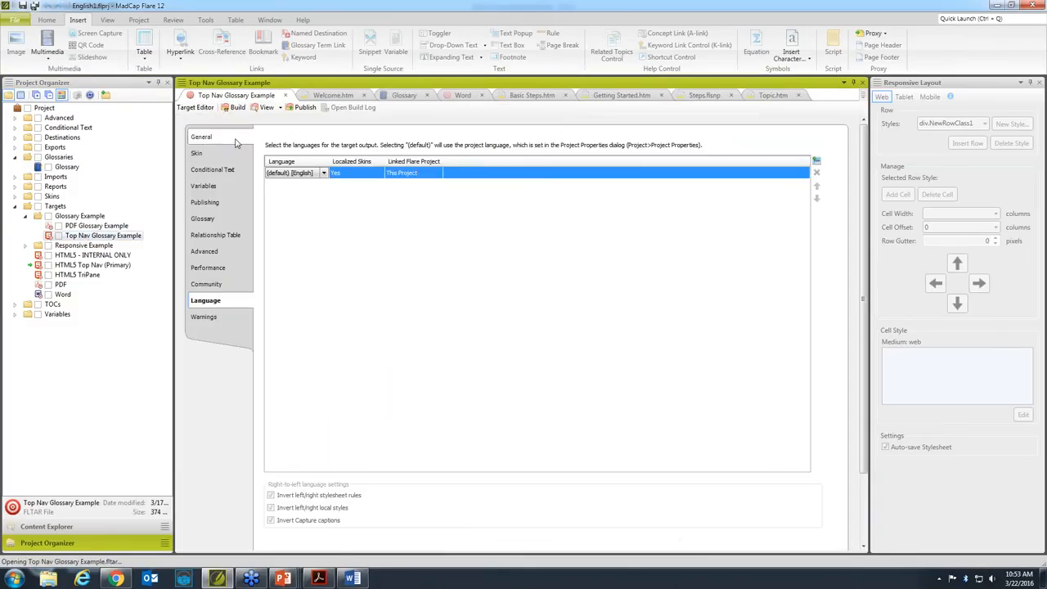
left_click(236, 108)
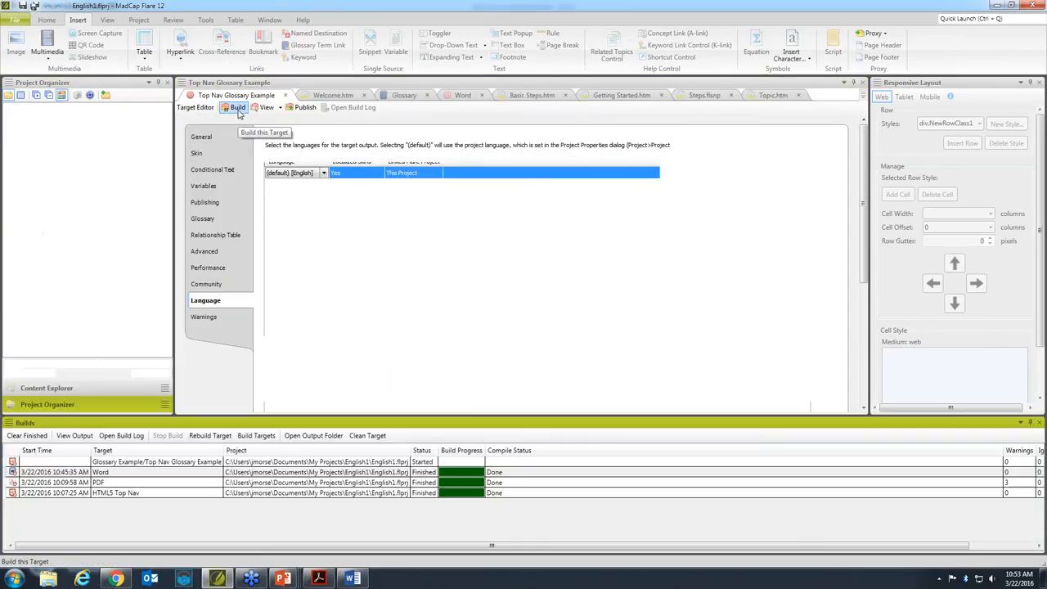
double_click(284, 464)
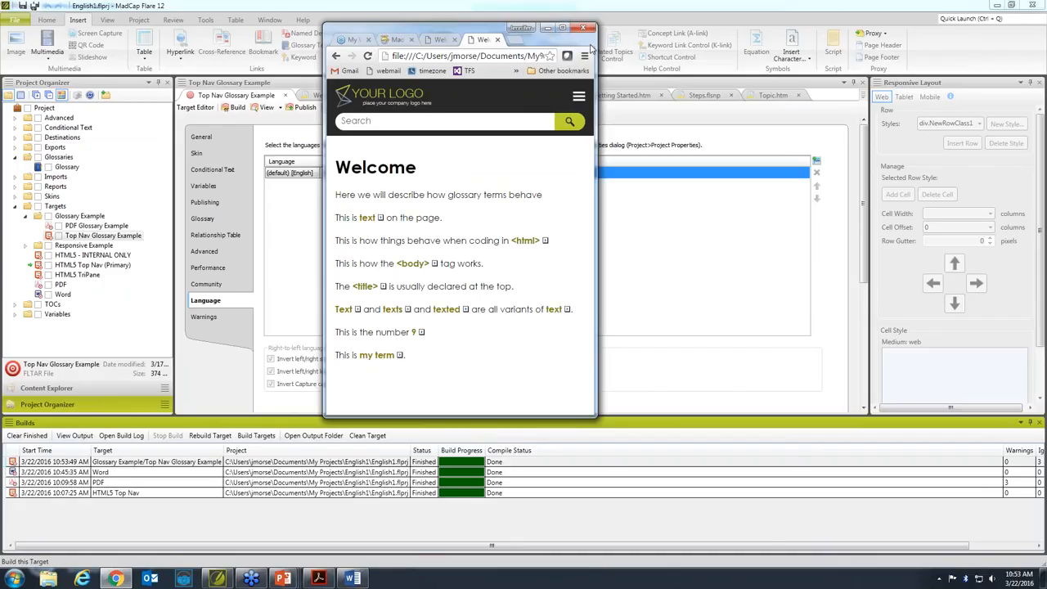
Maximize the browser window and open the Glossary page under My Knowledge Base to examine how the terms are sorted.
left_click_drag(589, 47, 676, 40)
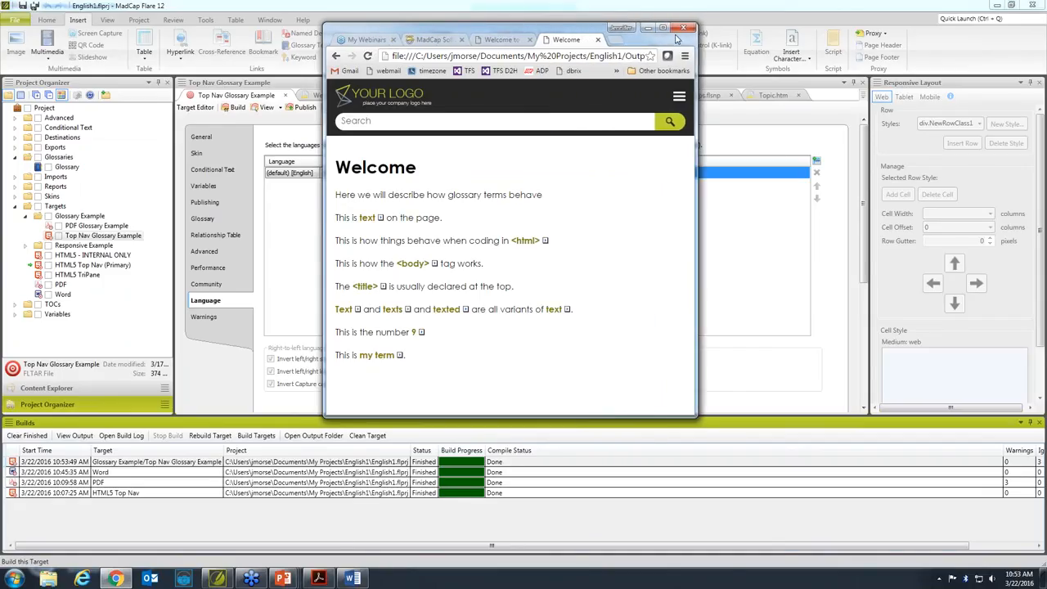
left_click(664, 30)
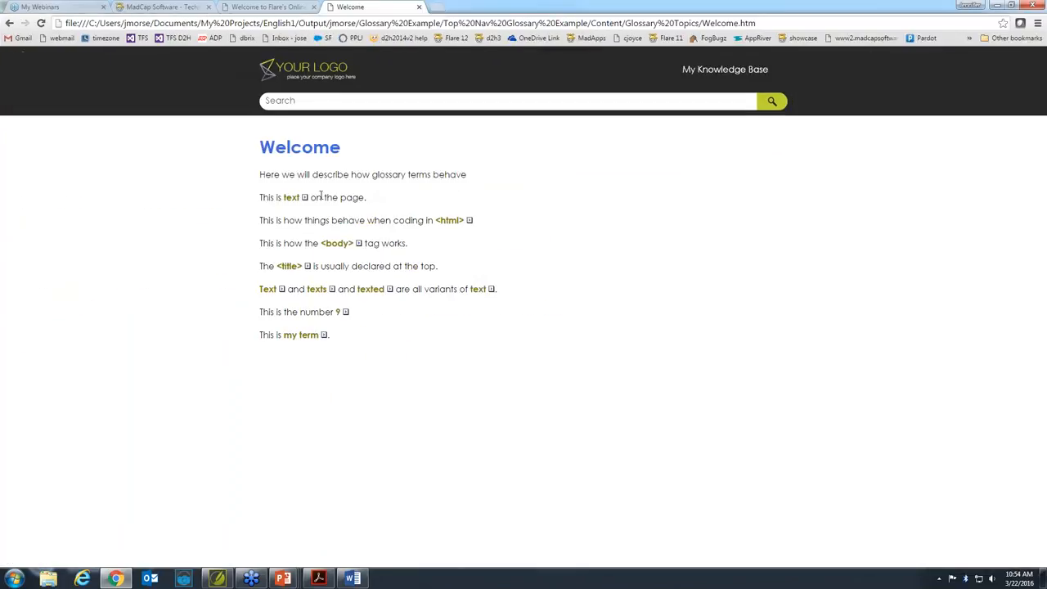
mouse_move(701, 79)
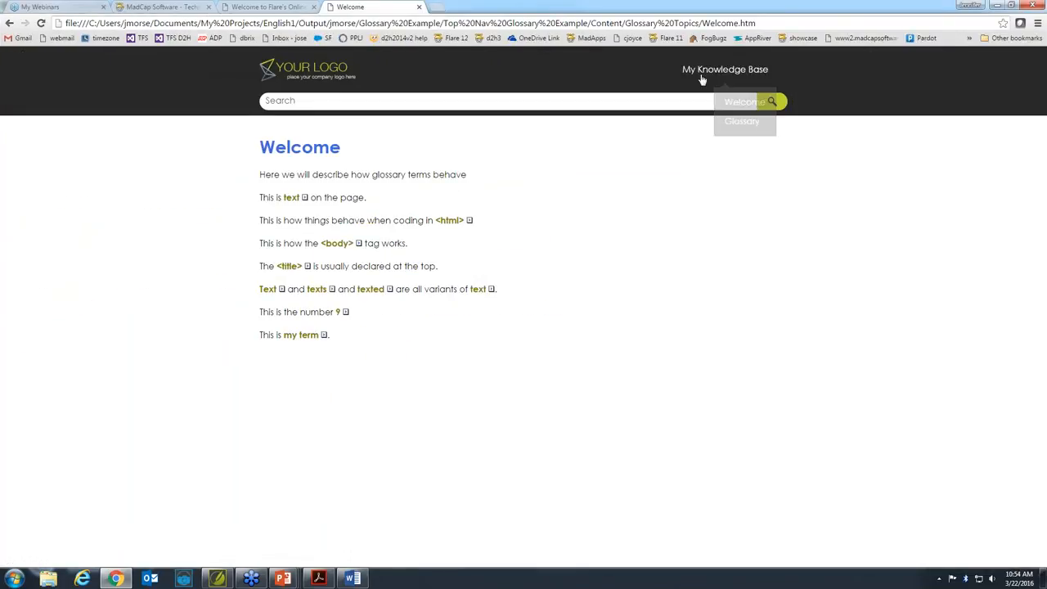
left_click(727, 123)
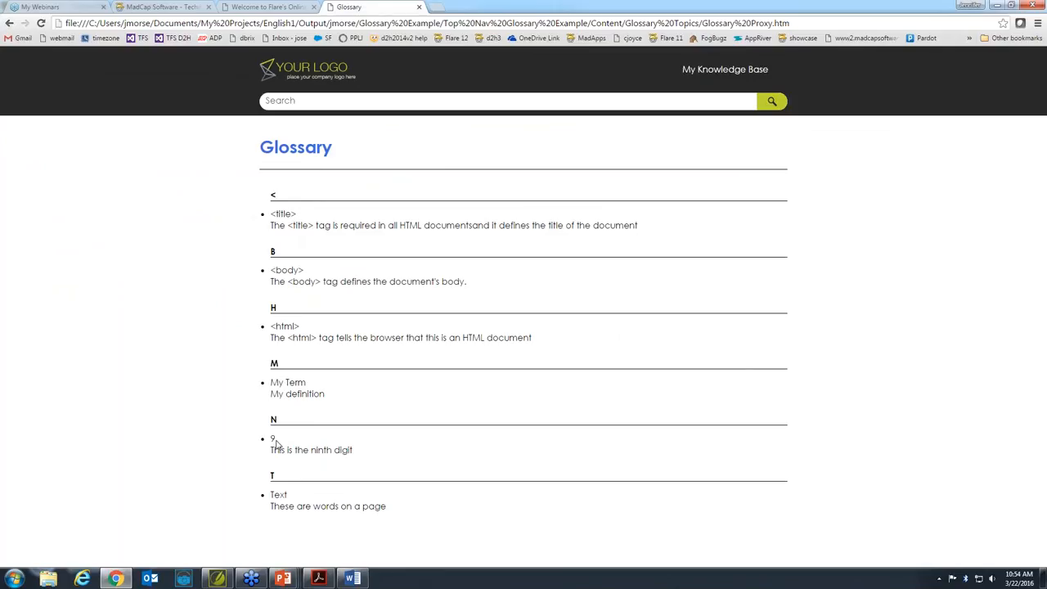
Return to MadCap Flare, check the PDF Glossary Example target's conditional text settings, and build and open its PDF output.
left_click(217, 578)
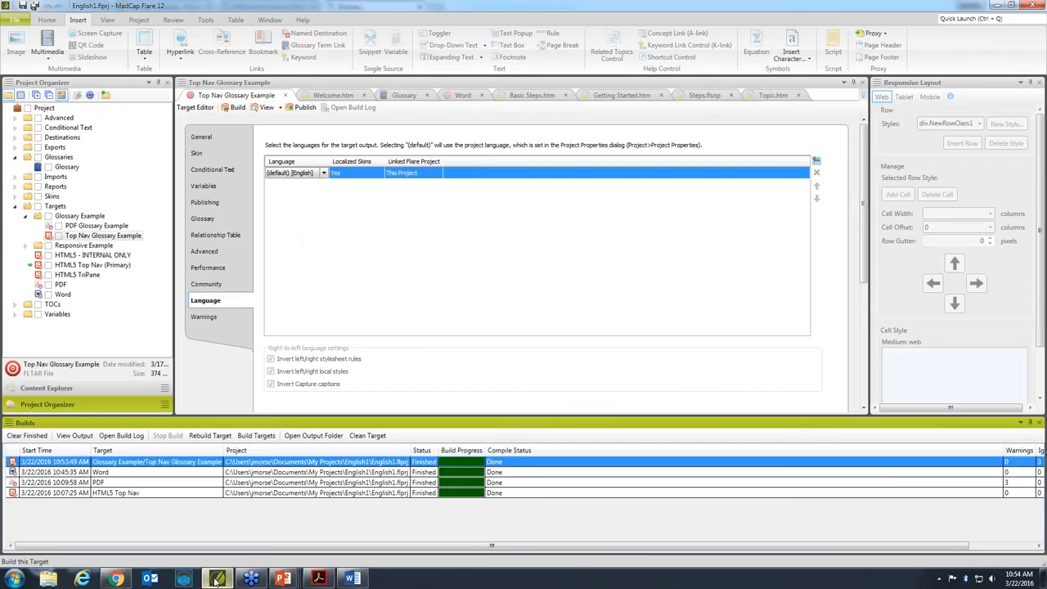
double_click(77, 227)
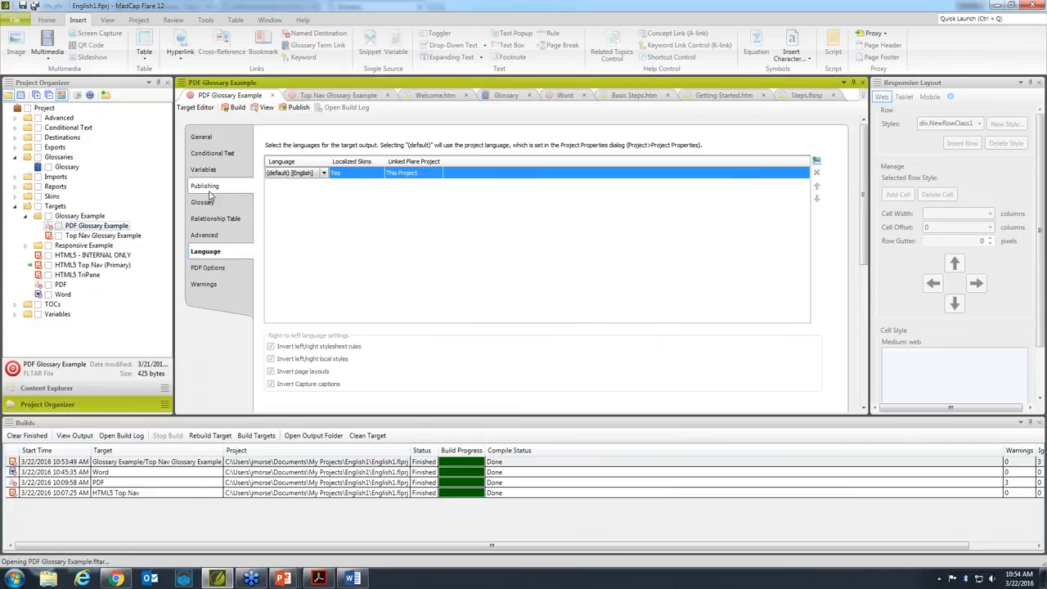
left_click(219, 154)
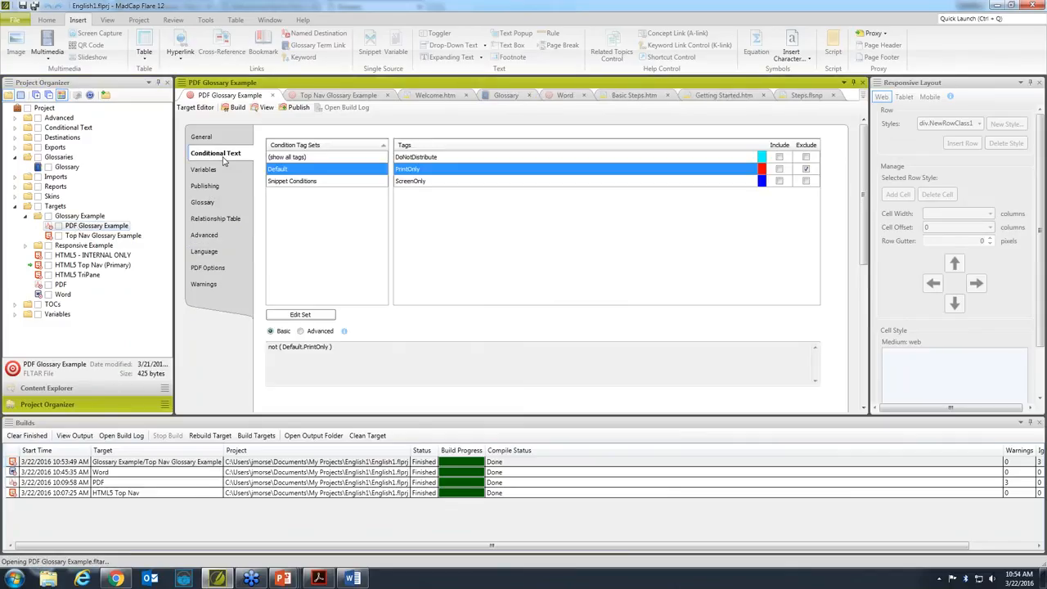
left_click(238, 109)
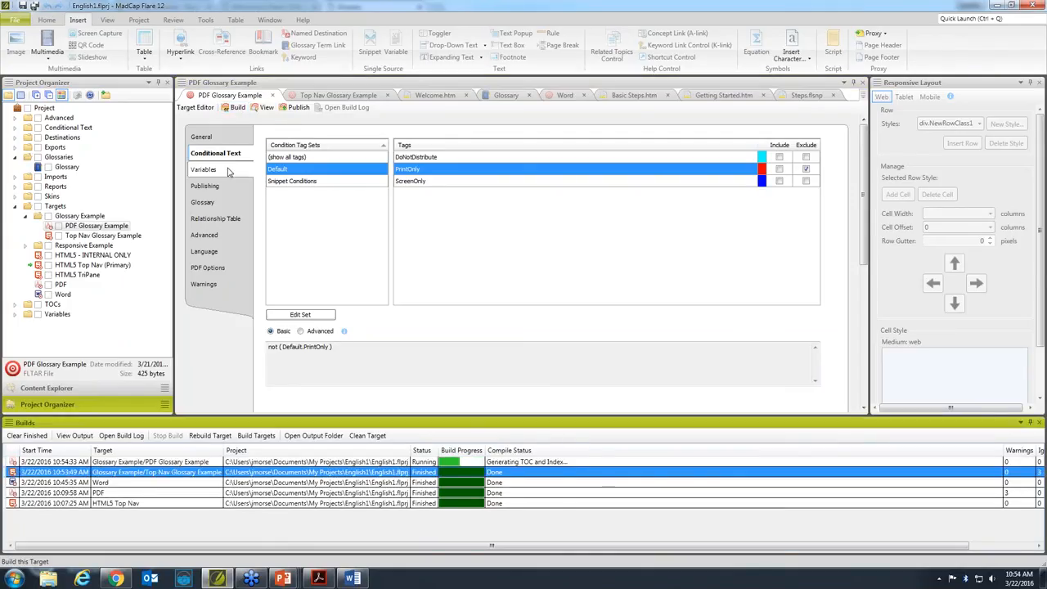
double_click(313, 463)
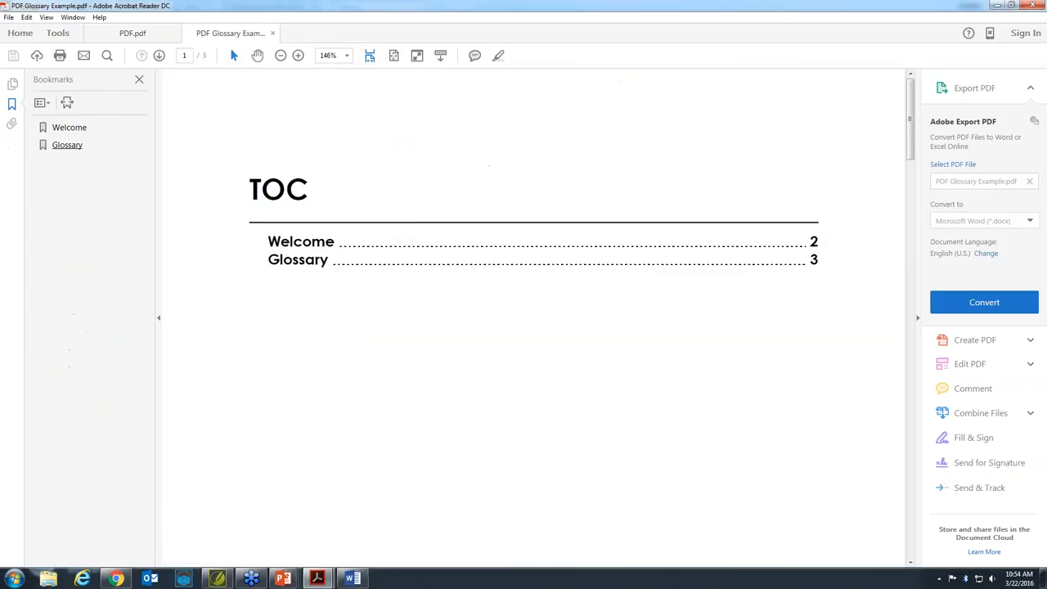
Examine the term links on the PDF's Welcome page and the entries on its Glossary page.
left_click(73, 131)
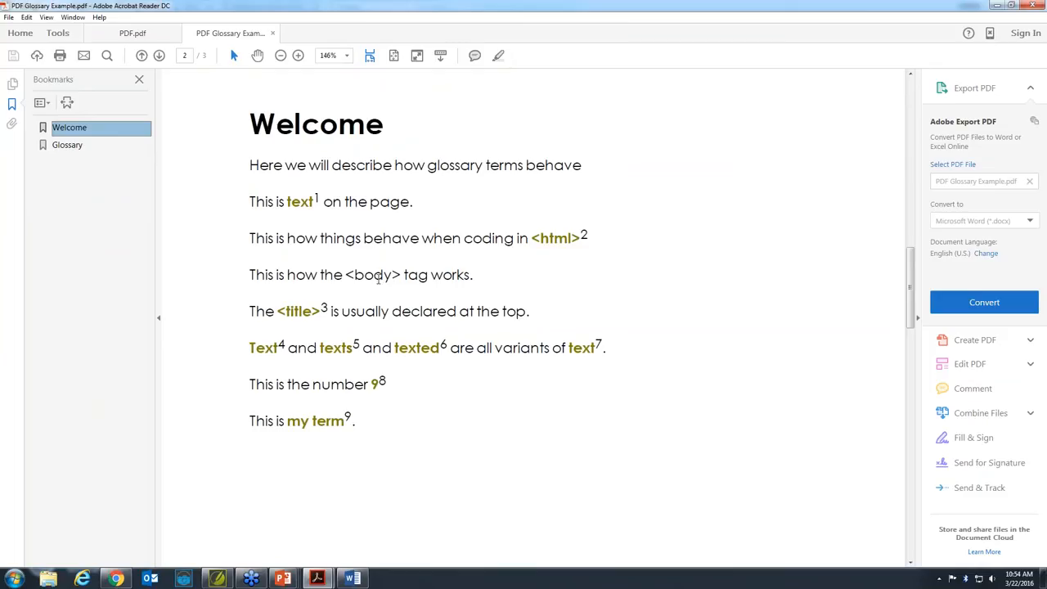
left_click(61, 146)
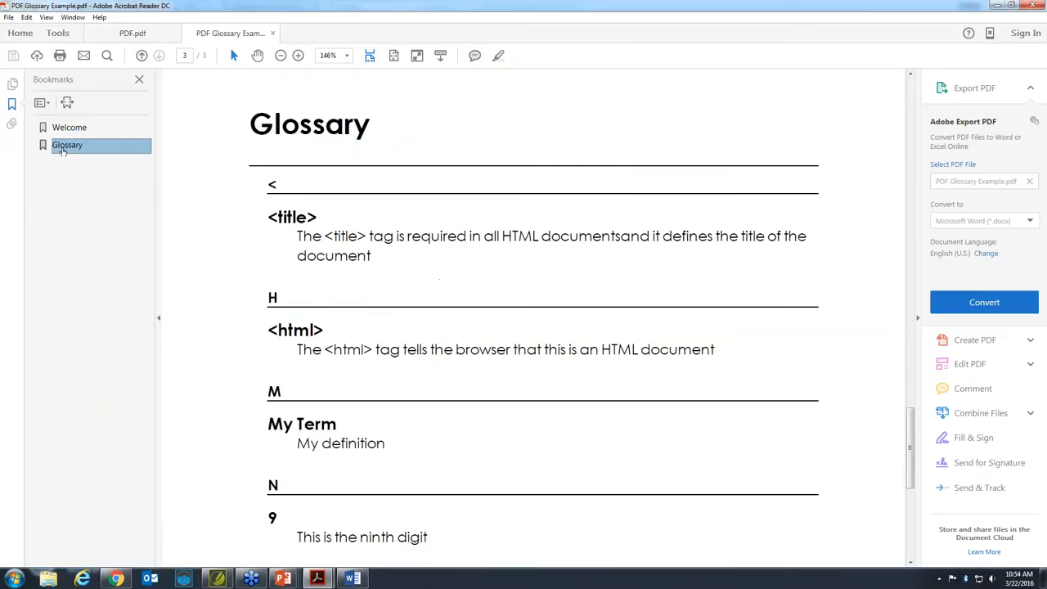
scroll(331, 289, "down", 1)
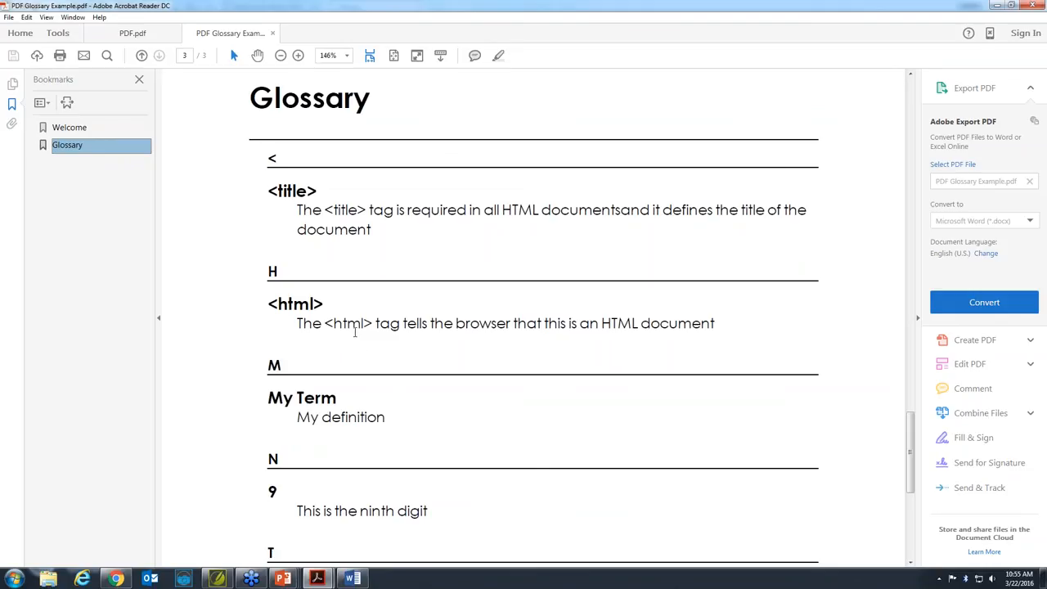
Switch to Chrome and open the What's New? page of Flare's Online Help.
mouse_move(119, 582)
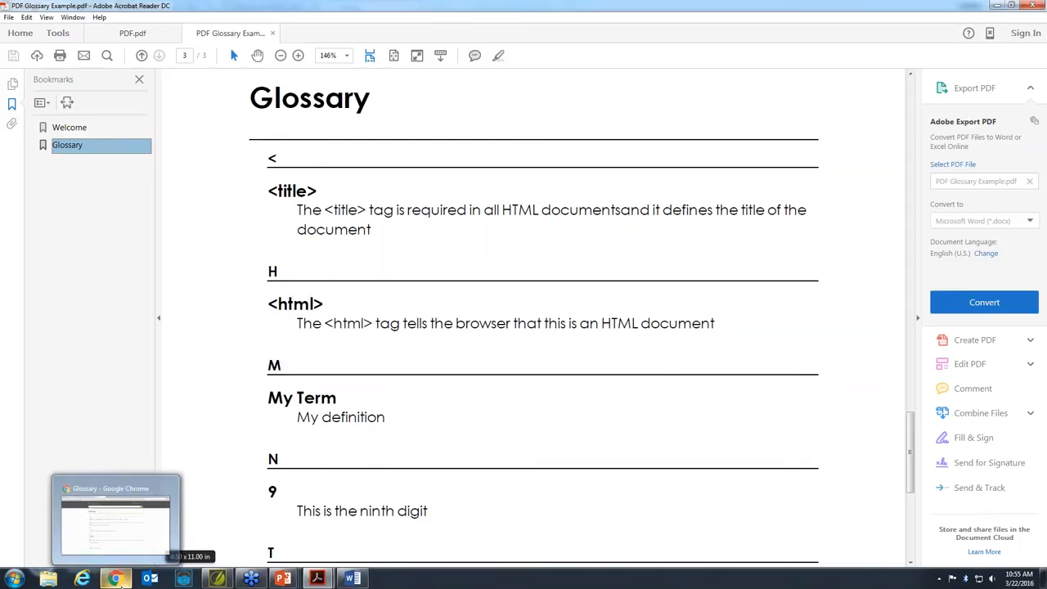
left_click(124, 540)
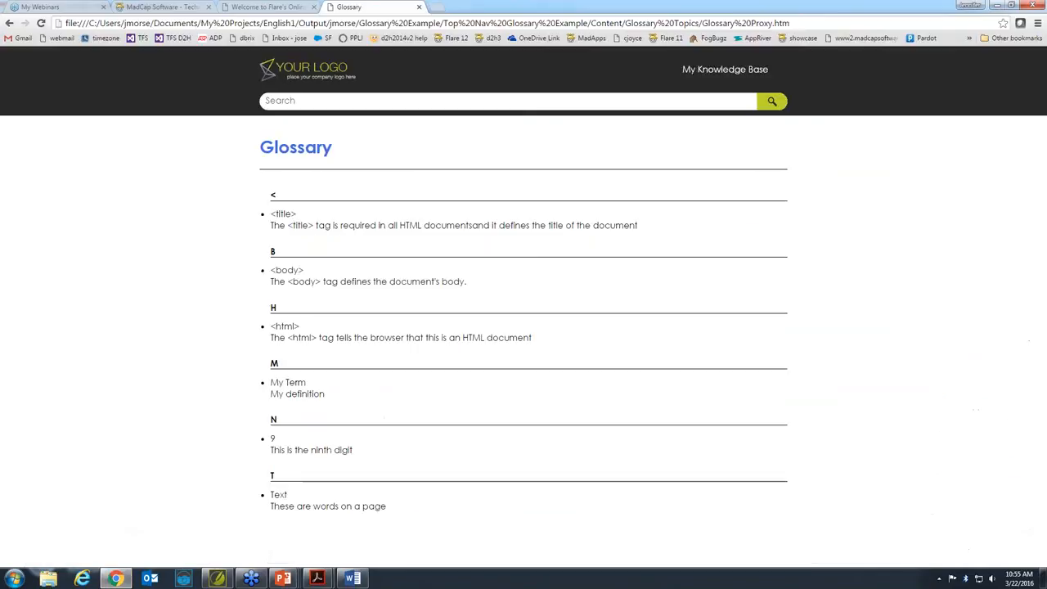
left_click(272, 7)
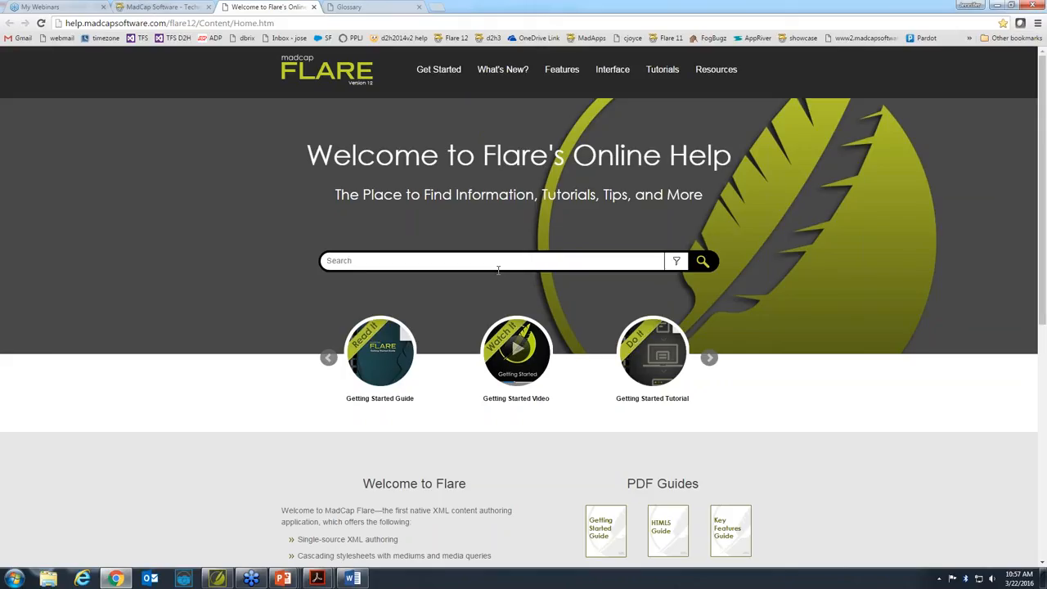
left_click(503, 72)
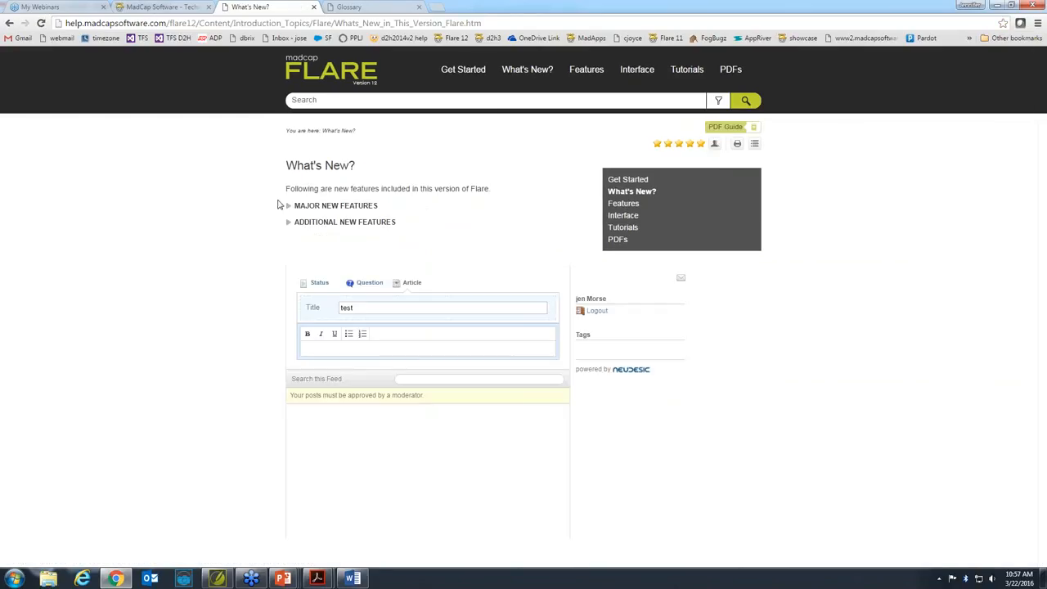
Expand the Major New Features and Additional New Features sections and look through their lists.
left_click(335, 206)
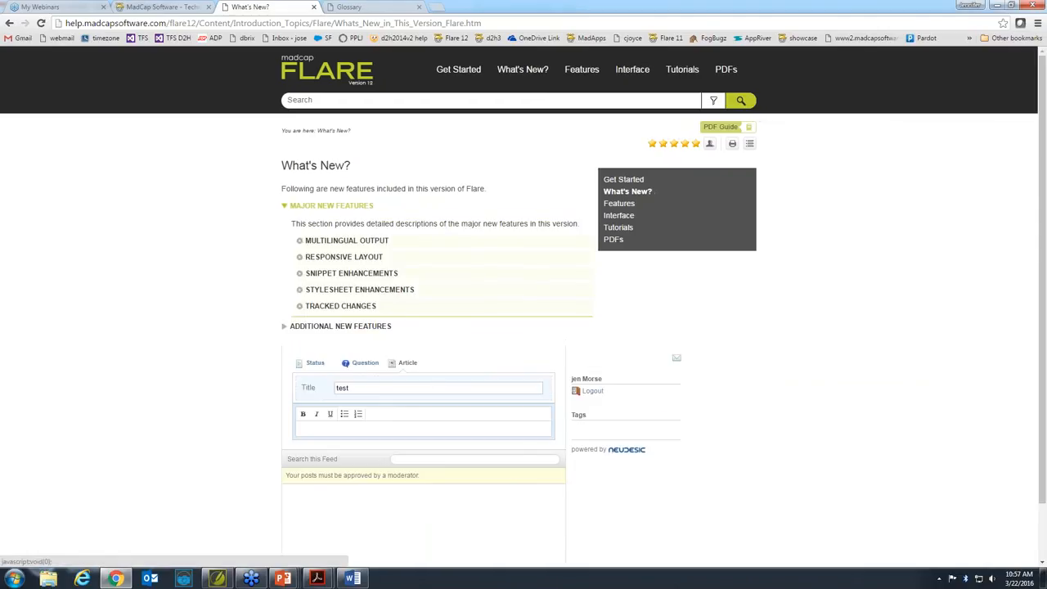
left_click(307, 327)
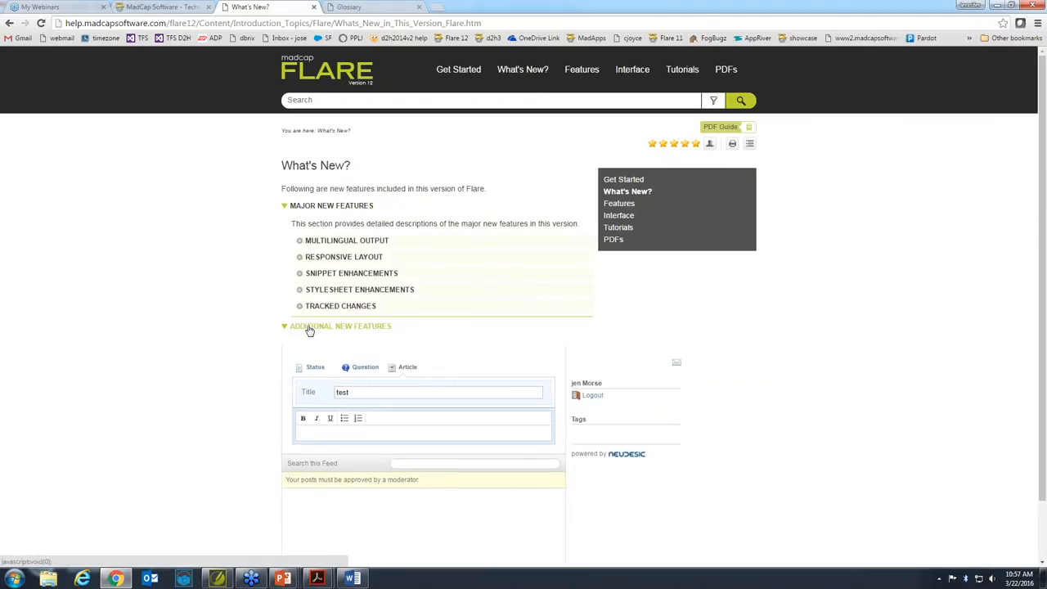
scroll(417, 348, "down", 3)
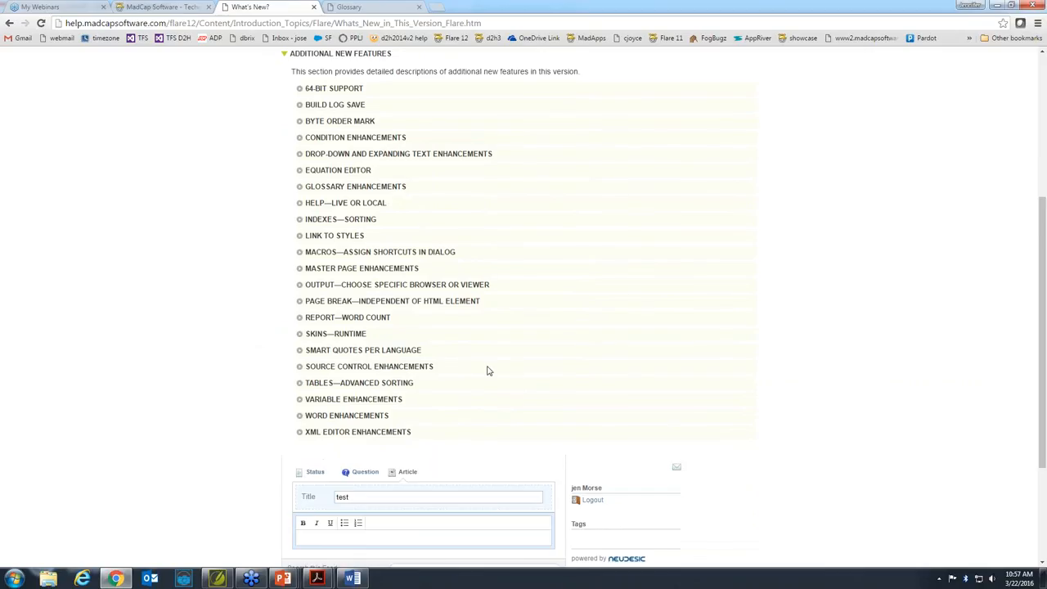
scroll(487, 370, "up", 4)
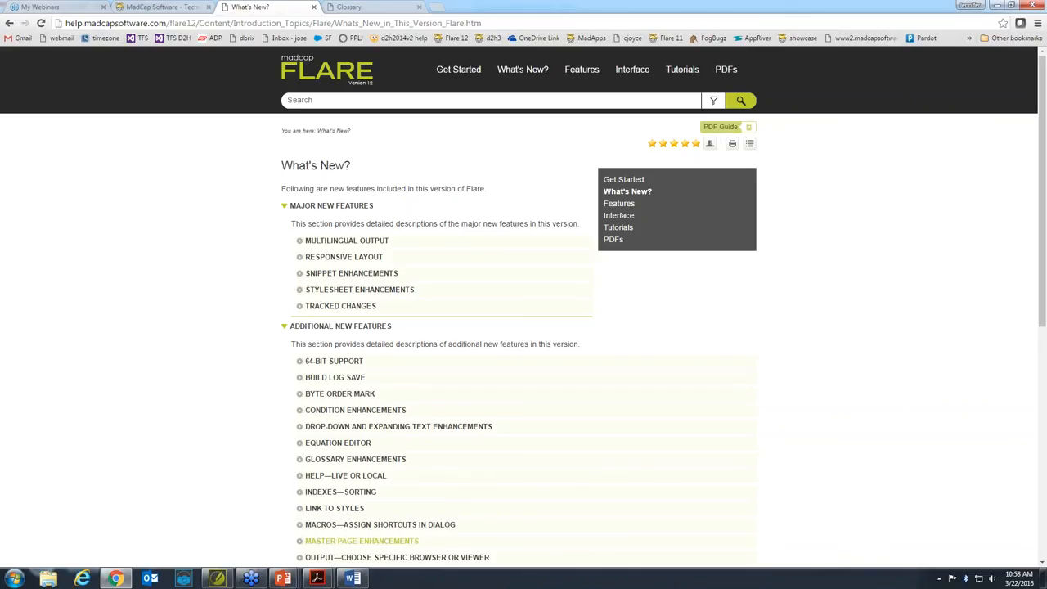
Switch to the Flare12_Wideformat presentation in PowerPoint.
left_click(292, 581)
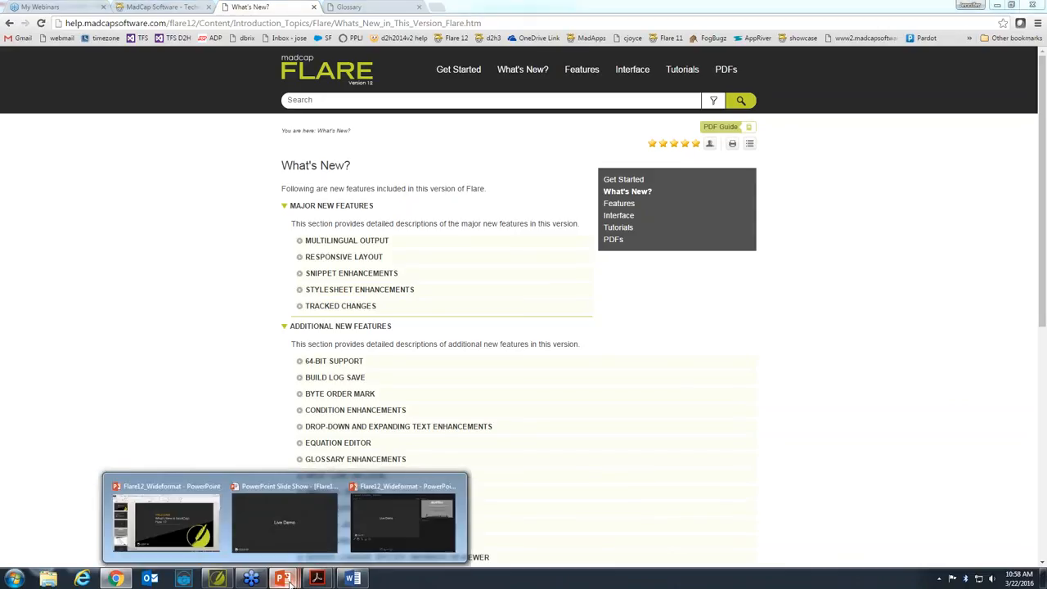